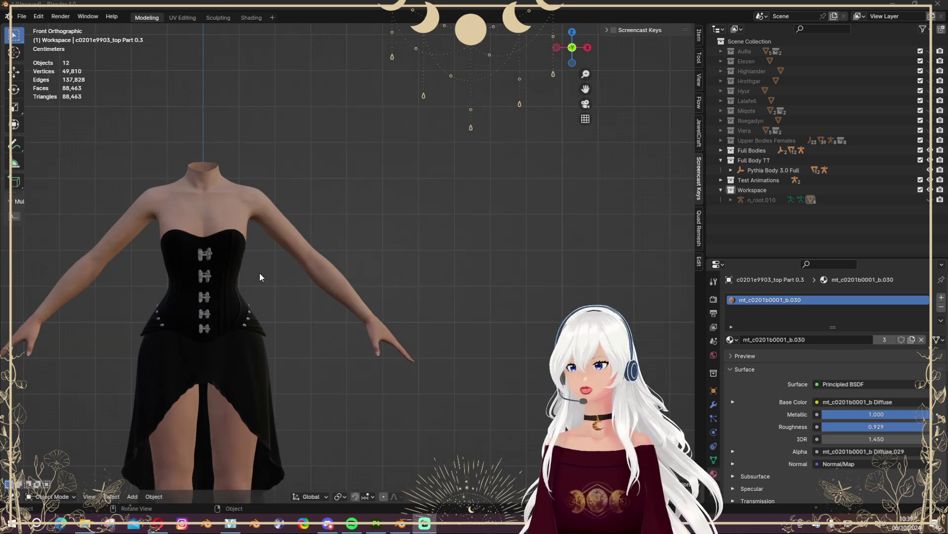
- Join the corset, upper body, arm and hand pieces into a single mesh object, leaving the skirt and legs separate
scroll(310, 264, "up", 2)
middle_click_drag(366, 253, 363, 255, "shift")
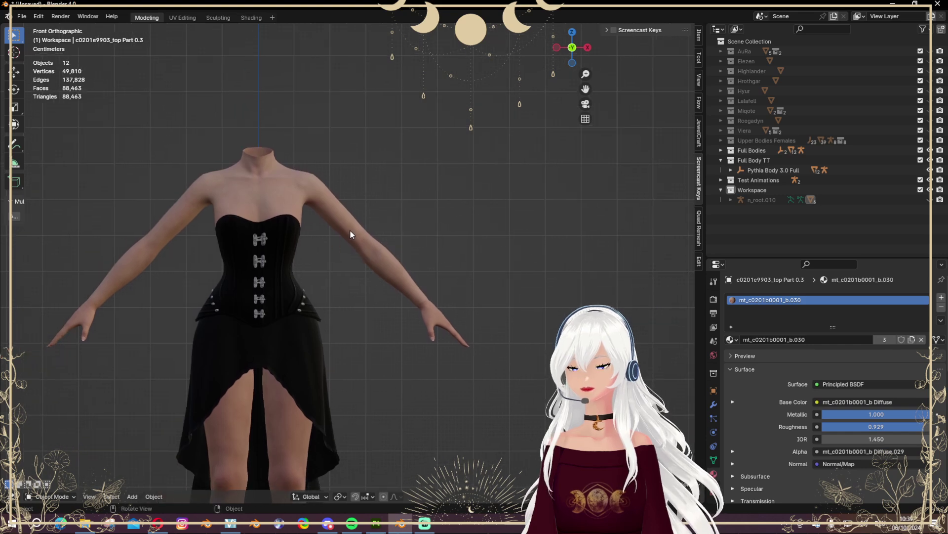
left_click(299, 233)
left_click(277, 187, "shift")
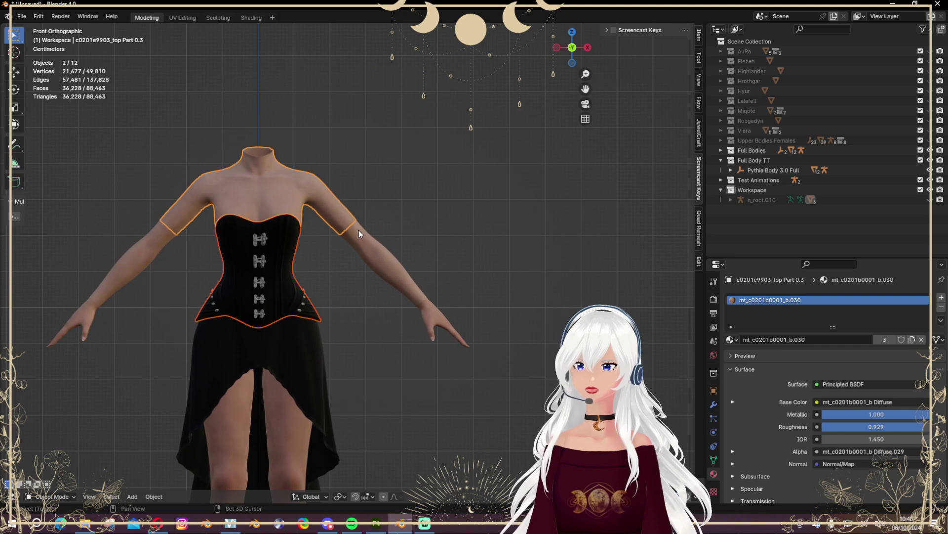
left_click(378, 249, "shift")
left_click(406, 277, "shift")
left_click(432, 328, "shift")
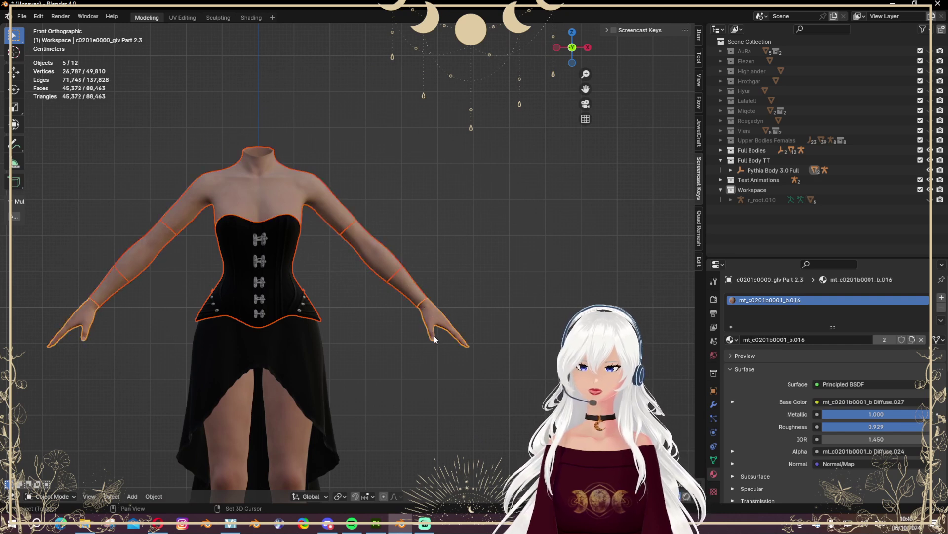
left_click(434, 338, "shift")
key("ctrl+j")
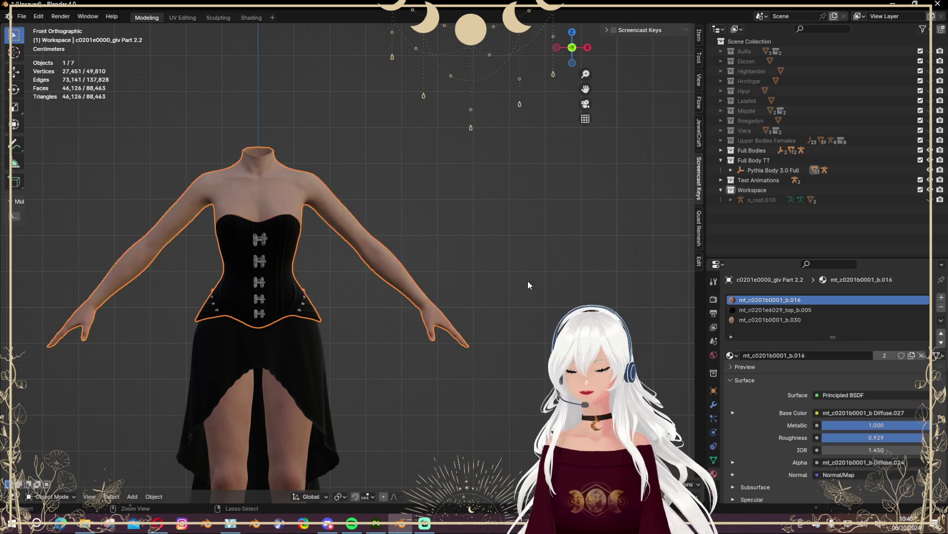
left_click(472, 244)
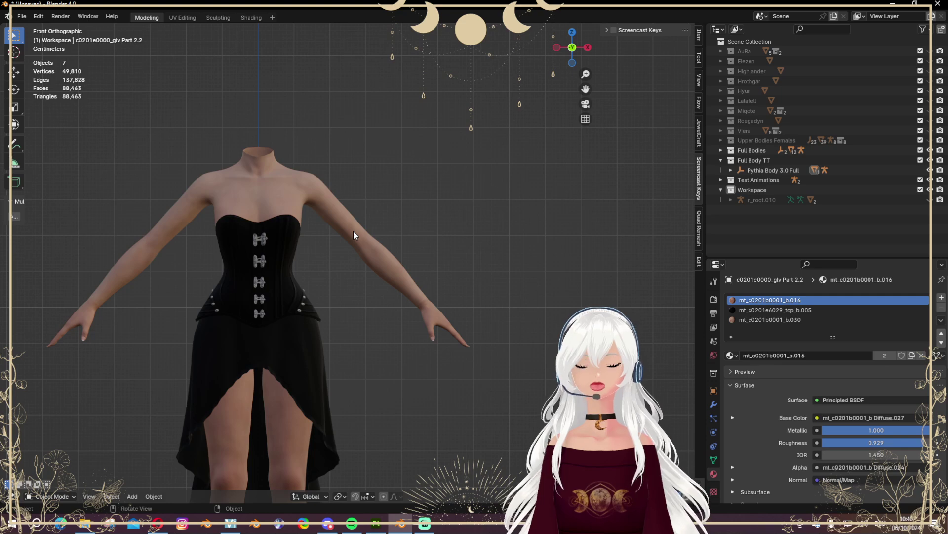
- Scale the joined upper-body mesh uniformly by a factor of 10
left_click(354, 230)
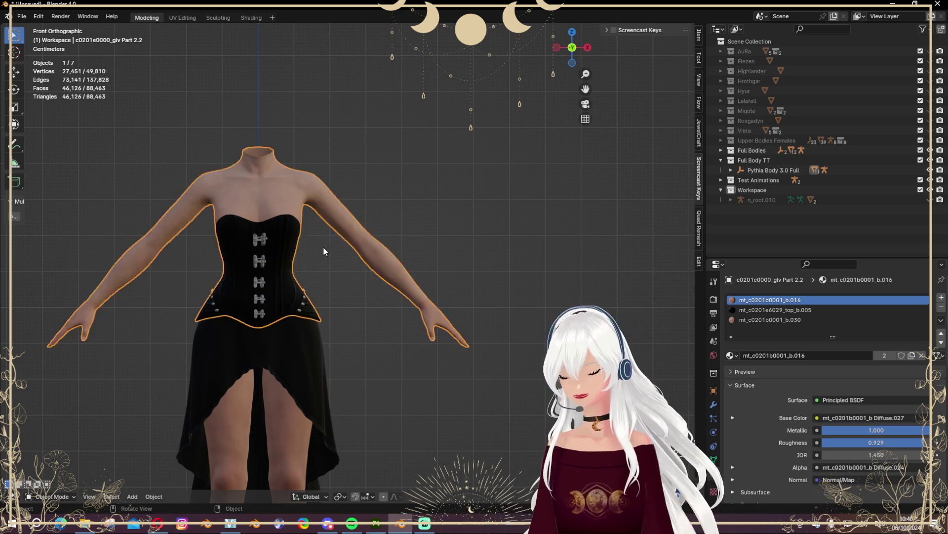
type("s10")
key("Return")
scroll(538, 254, "down", 10)
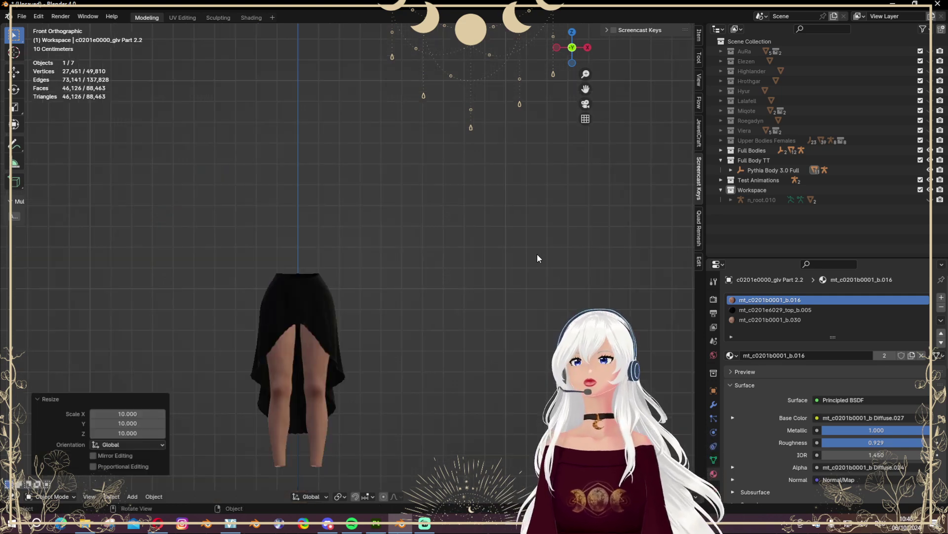
middle_click_drag(507, 52, 397, 260, "shift")
key("KP_Decimal")
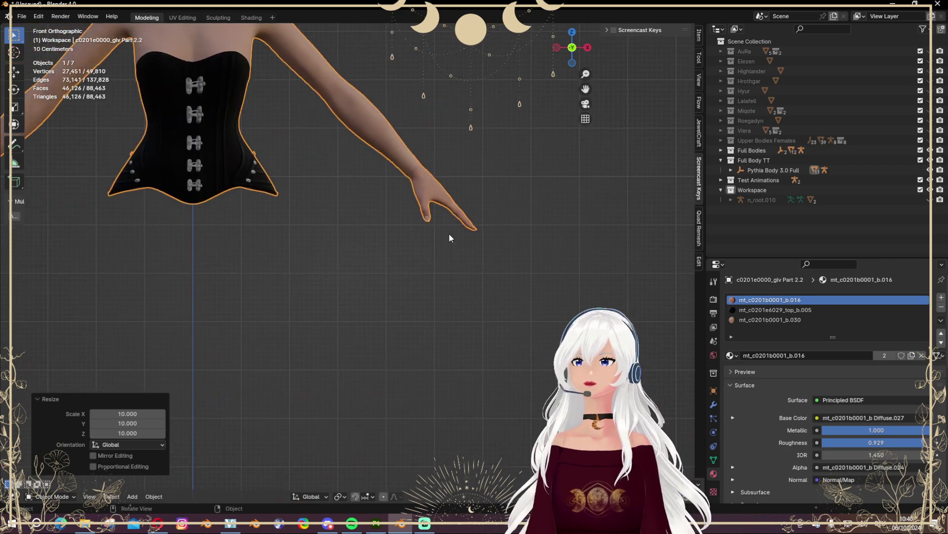
scroll(368, 232, "up", 1)
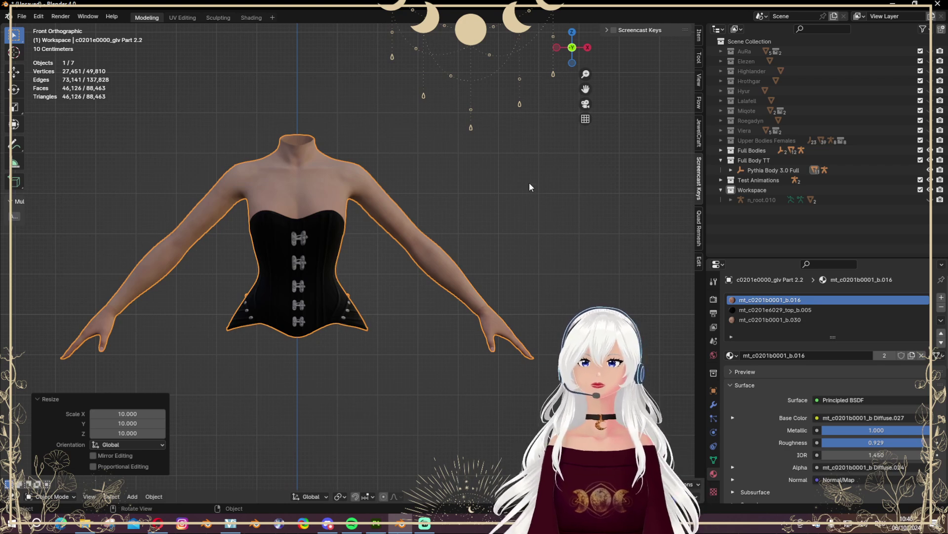
- Merge all vertices of the upper-body mesh by distance and convert all of its triangles to quads
scroll(460, 221, "up", 1)
key("Tab")
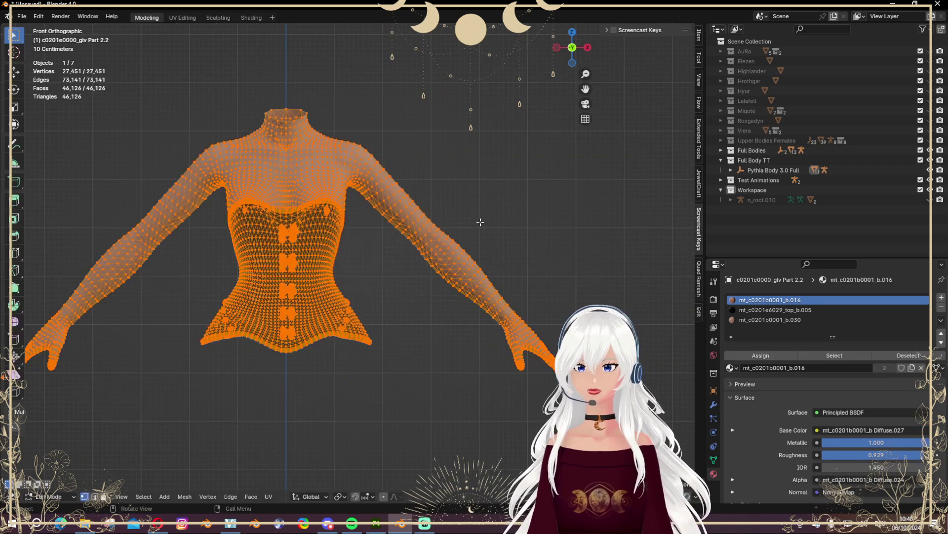
key("m")
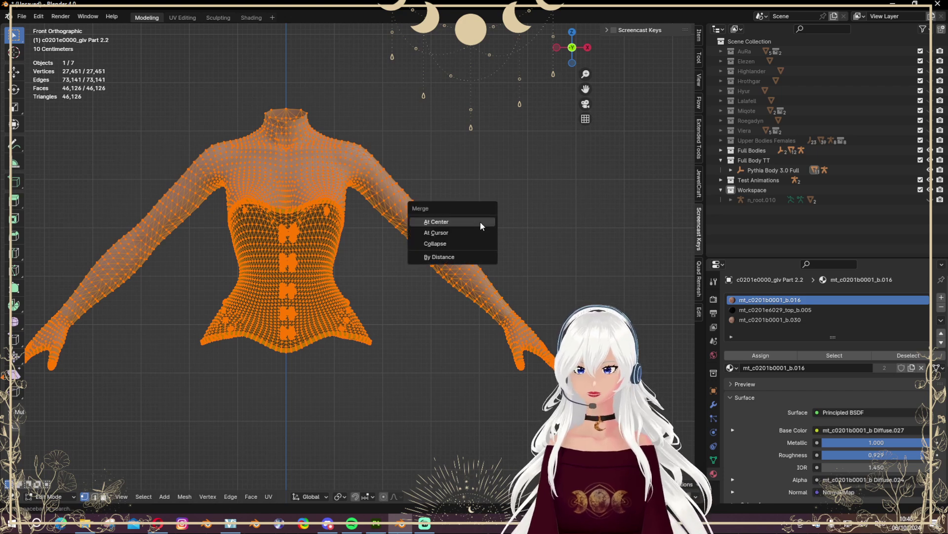
left_click(471, 254)
key("alt+a")
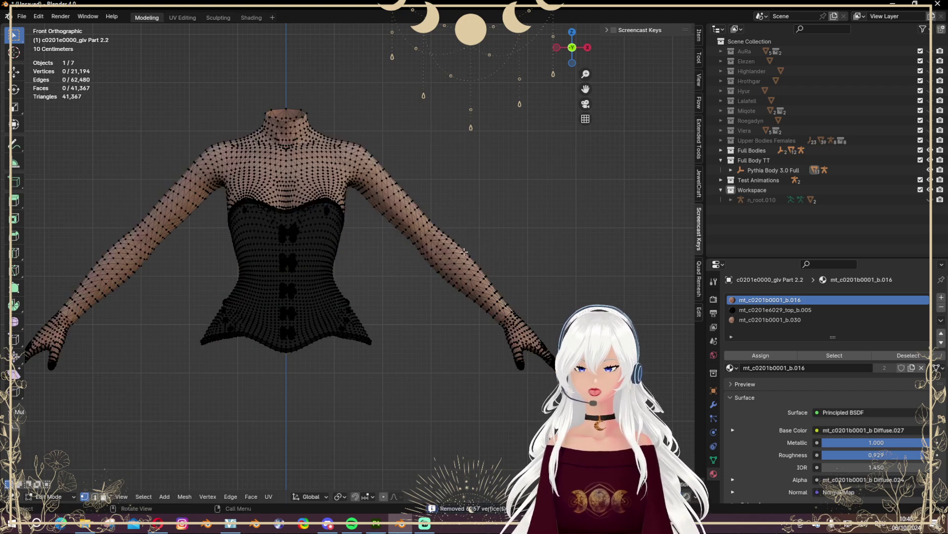
key("a")
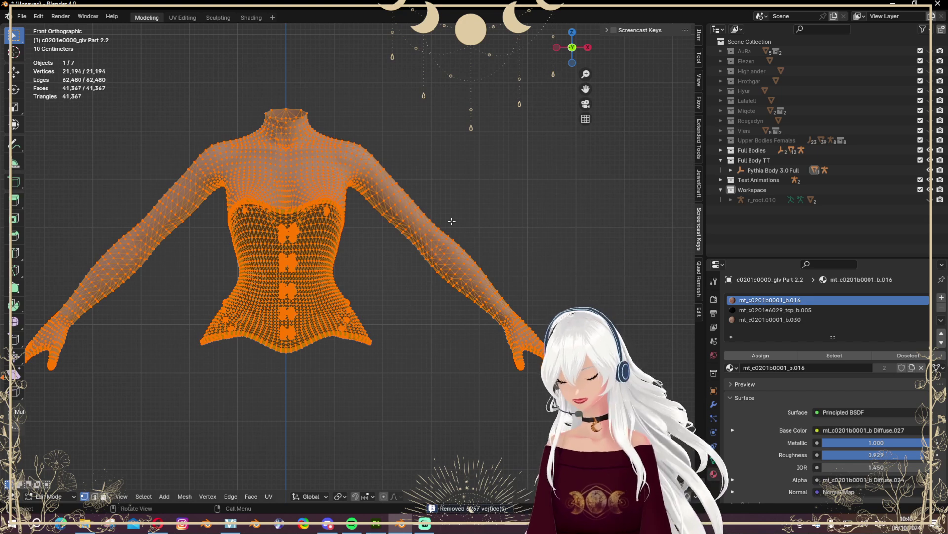
key("alt+j")
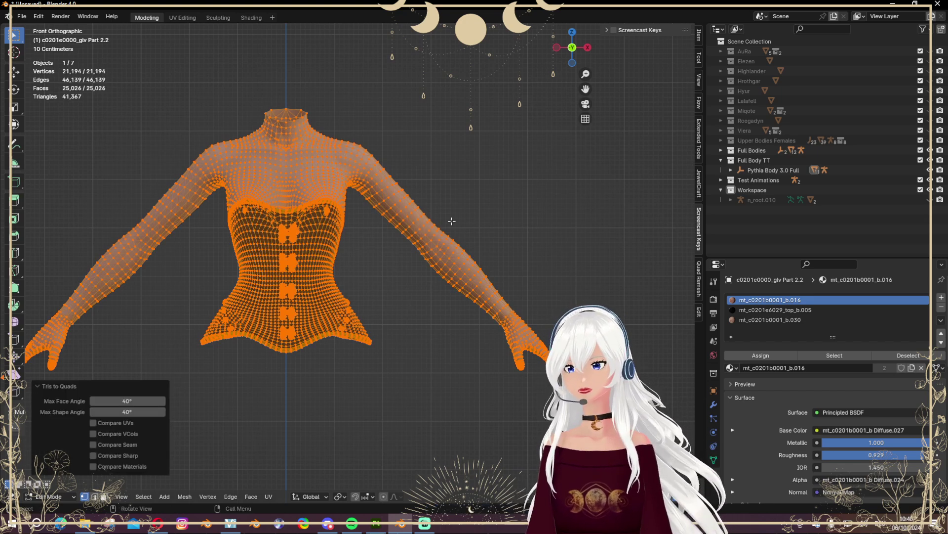
- Enable the Screencast Keys display and clear the mesh selection
left_click(700, 124)
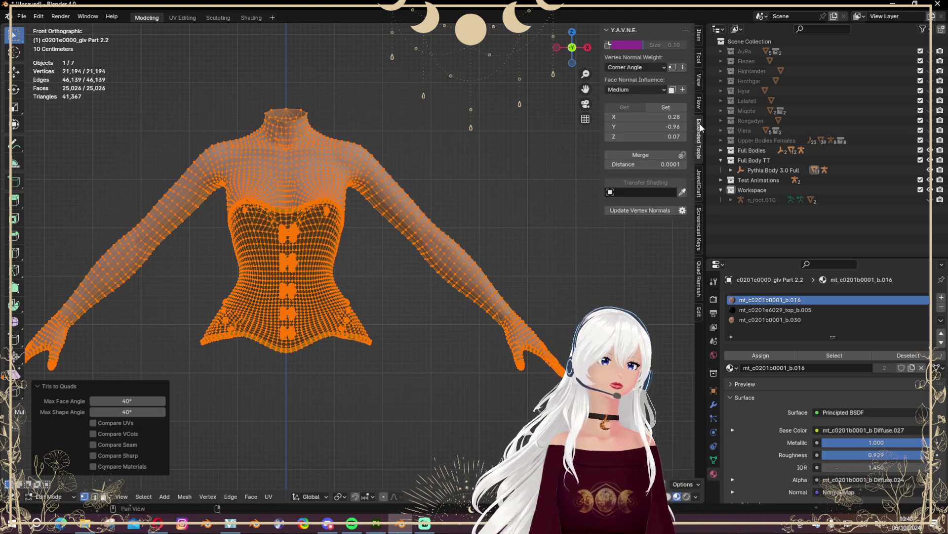
left_click(700, 226)
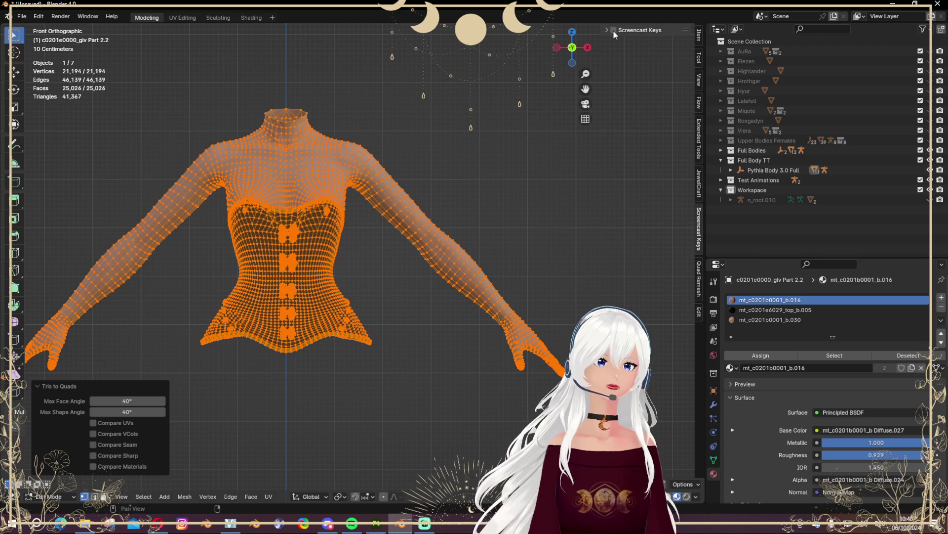
key("alt+a")
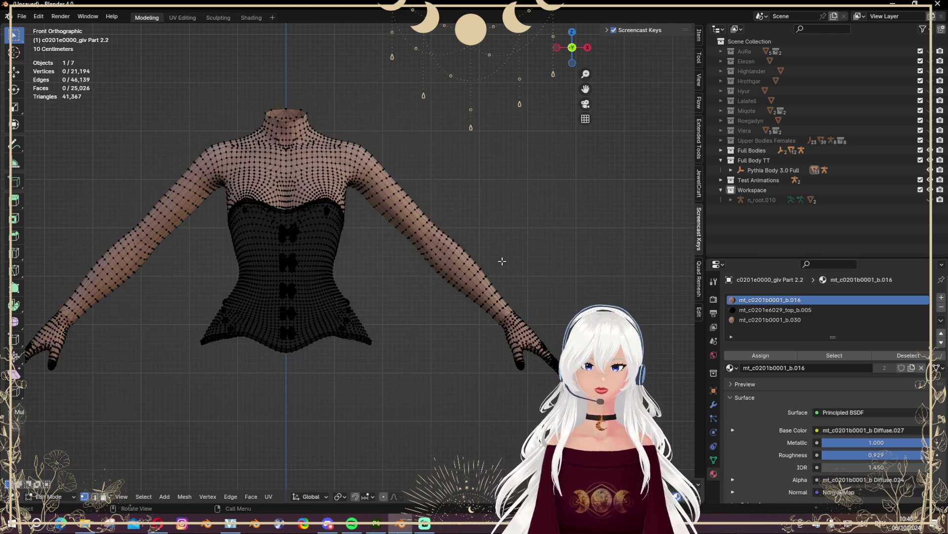
- Select the full edge loops around the upper arm and just above the wrist on the character's left arm
scroll(503, 261, "up", 3)
middle_click_drag(503, 261, 323, 214, "shift")
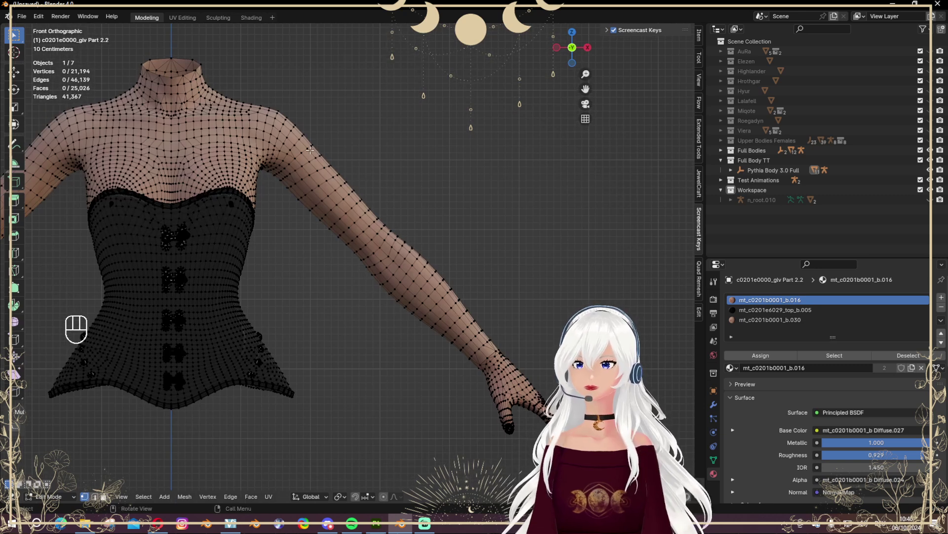
key("alt")
left_click(330, 192, "alt")
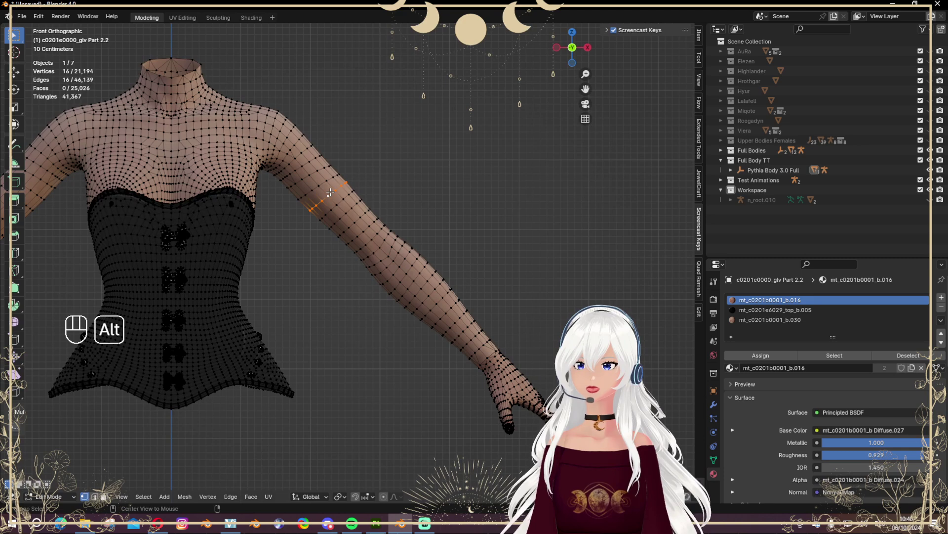
key("shift+alt")
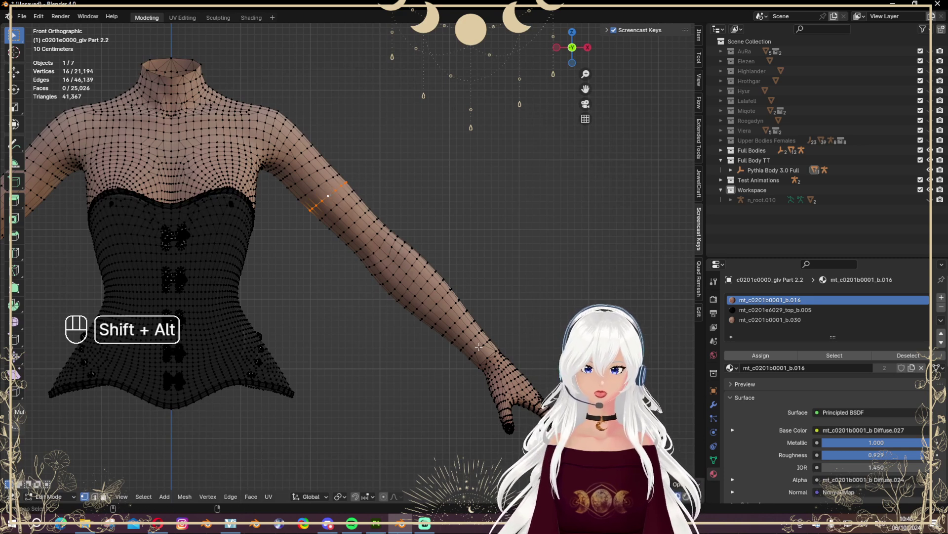
left_click(498, 325, "alt+shift")
middle_click_drag(511, 338, 322, 296)
key("shift+alt")
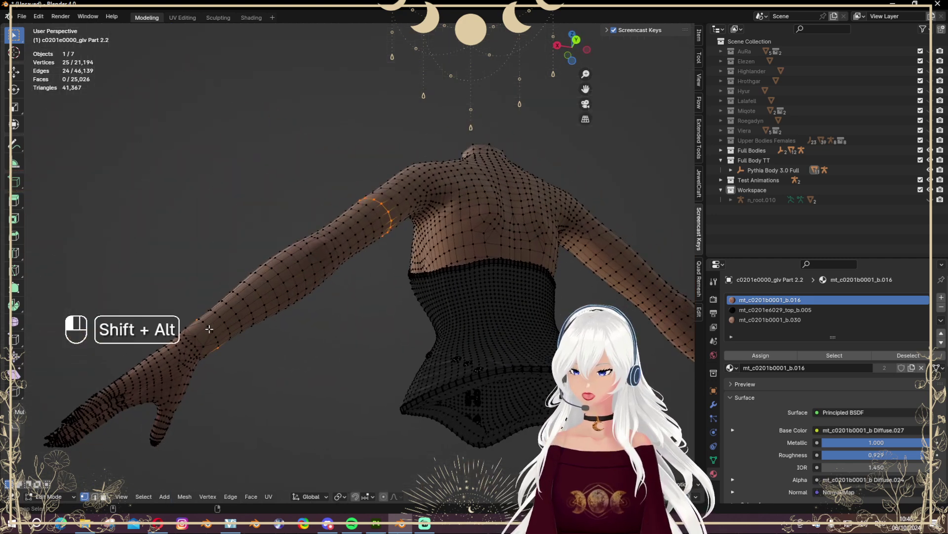
left_click(209, 329, "alt+shift")
middle_click_drag(209, 329, 442, 270)
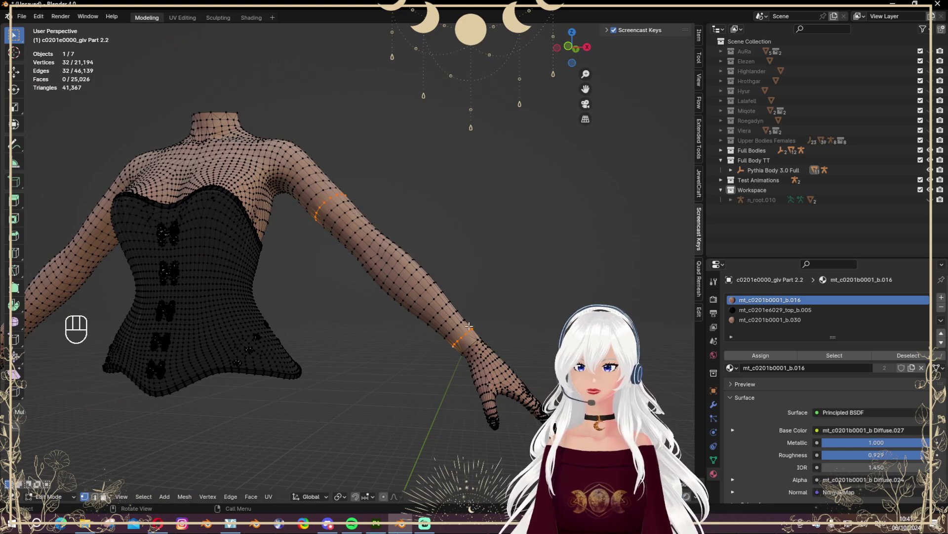
- Extend the selection to the inner region between the upper-arm and wrist edge loops
left_click(143, 497)
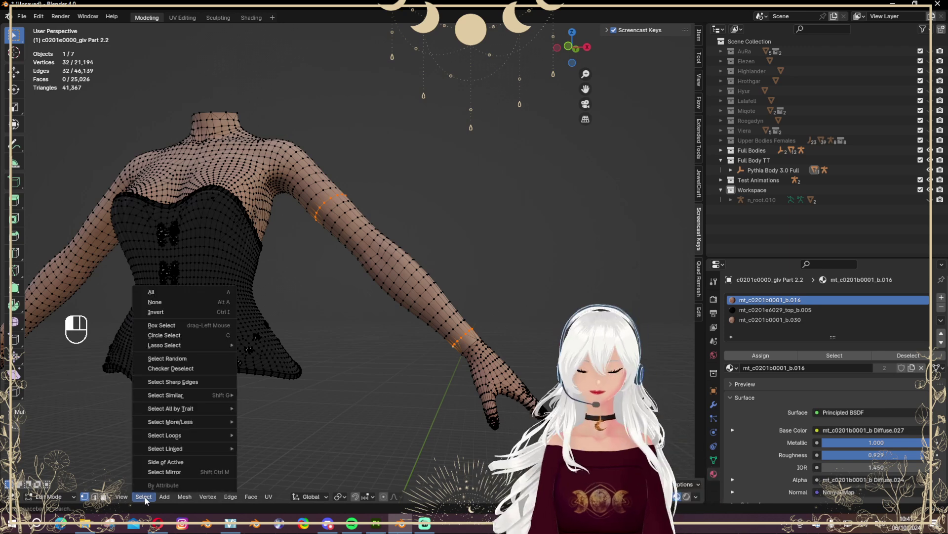
mouse_move(186, 435)
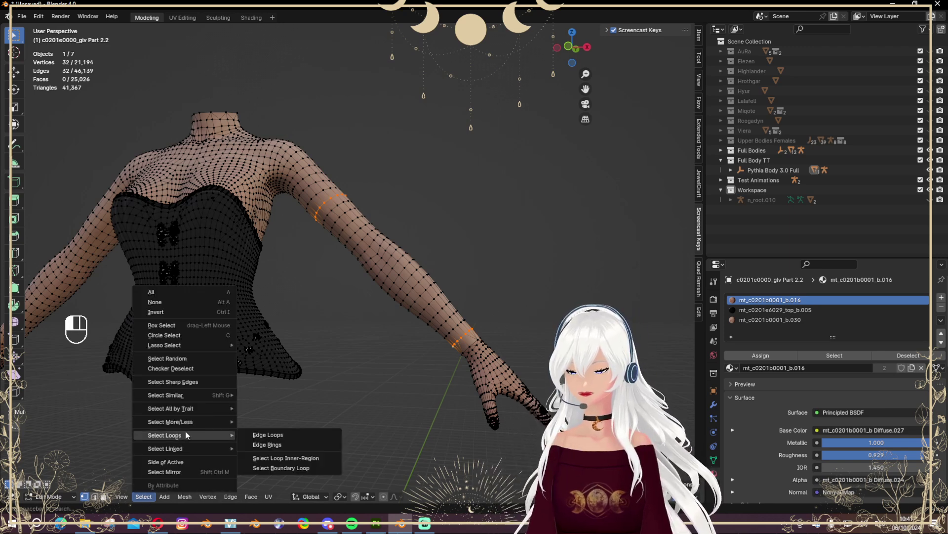
left_click(285, 459)
middle_click_drag(287, 395, 418, 269)
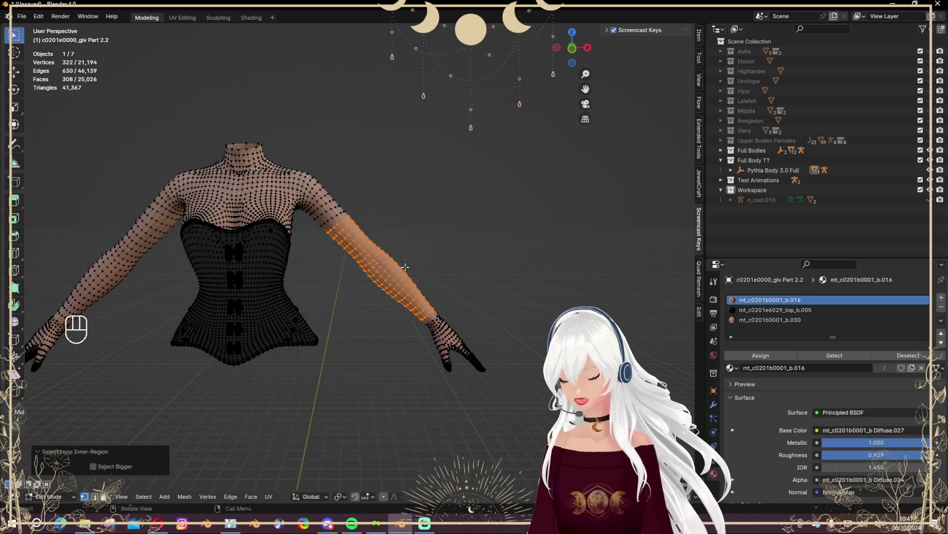
- Duplicate the selected arm section in place and separate the copy into its own object
key("shift+d")
key("Escape")
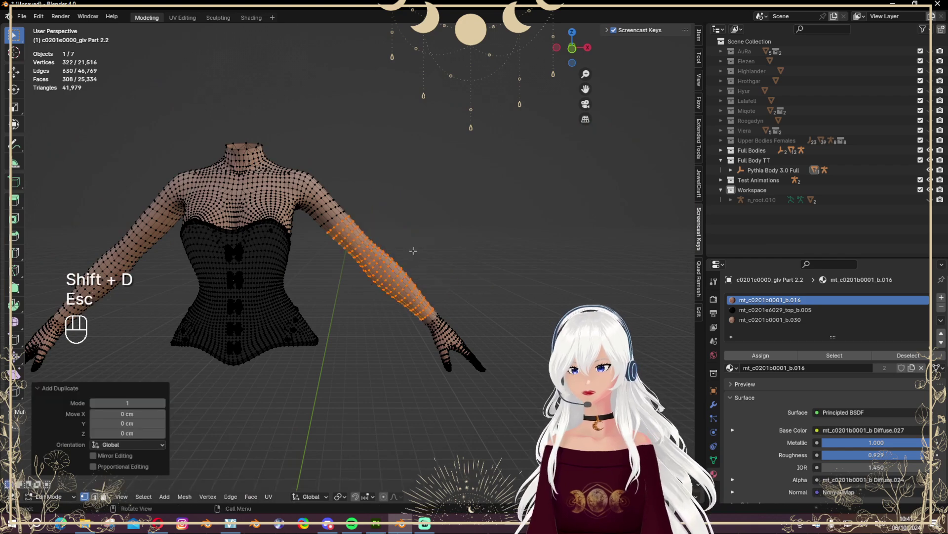
key("p")
left_click(413, 250)
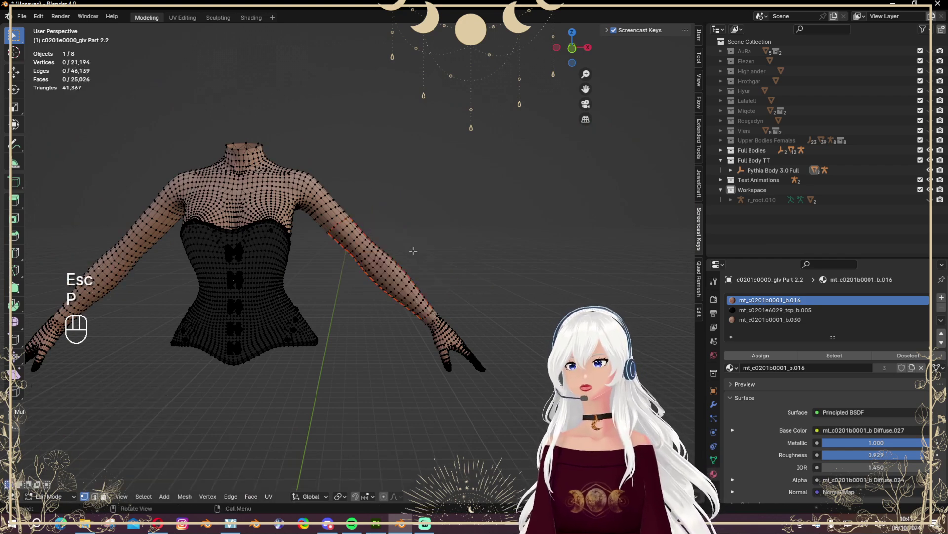
- Remove all material slots from the separated arm piece and give it one new default material
left_click(572, 48)
key("Tab")
middle_click_drag(497, 250, 442, 265, "shift")
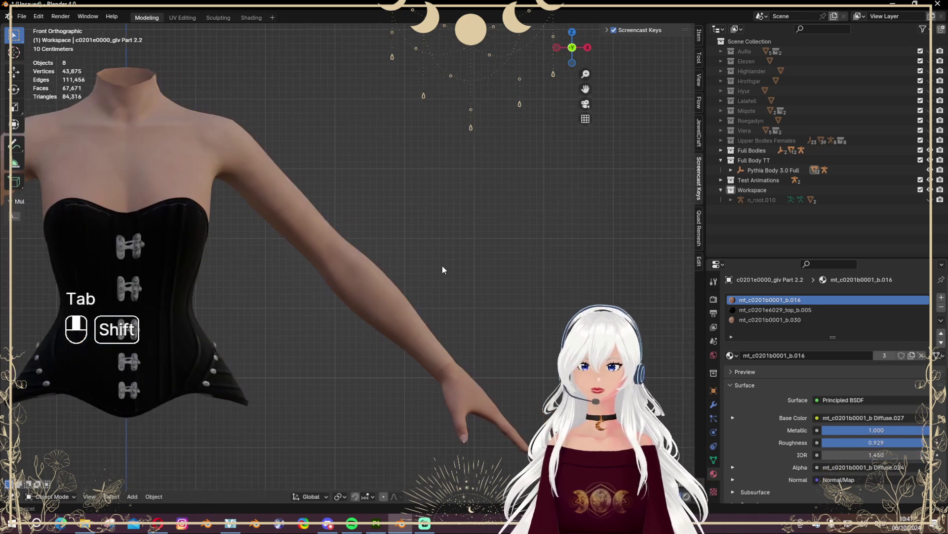
left_click(361, 281)
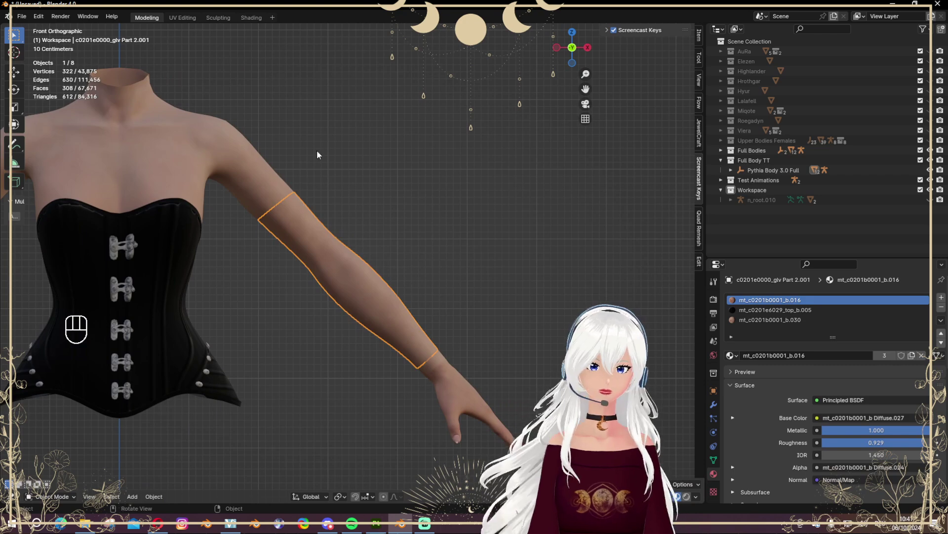
left_click(942, 307)
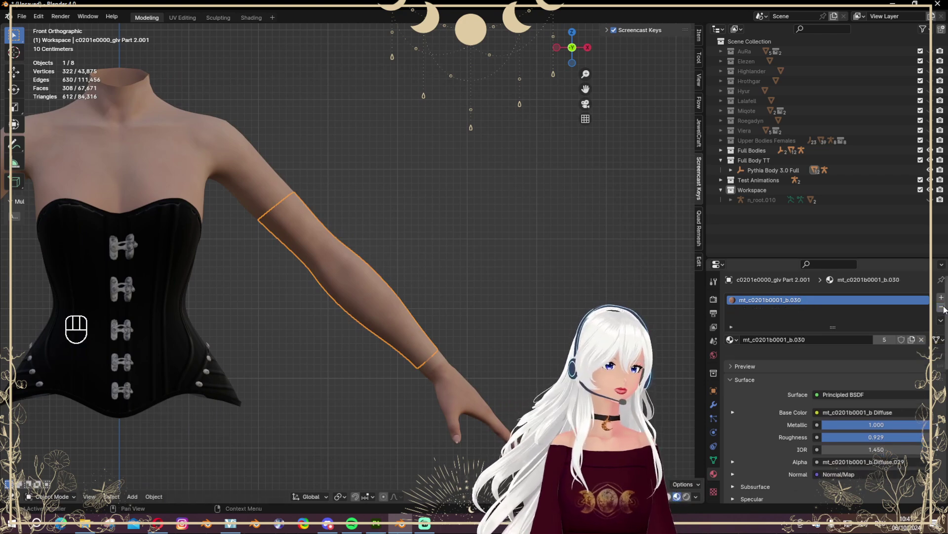
left_click(942, 308)
left_click(943, 308)
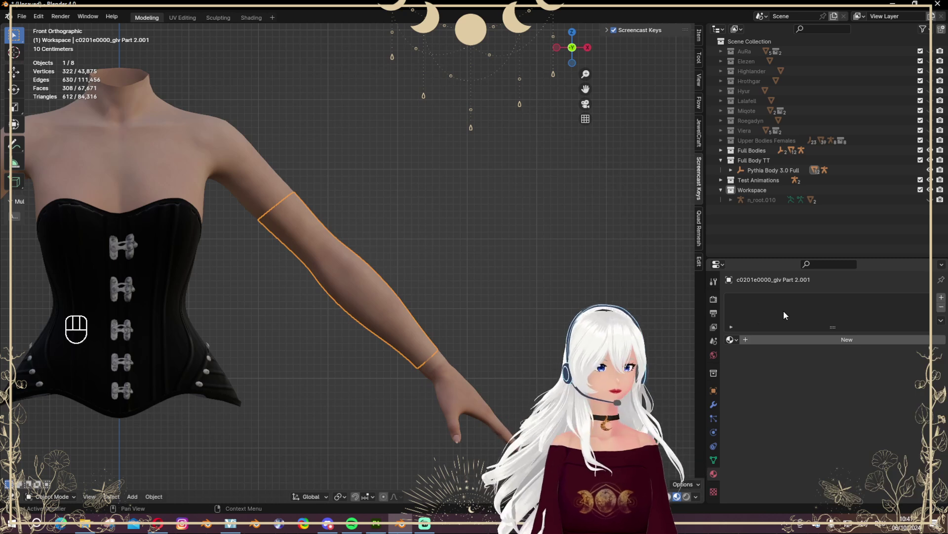
left_click(842, 339)
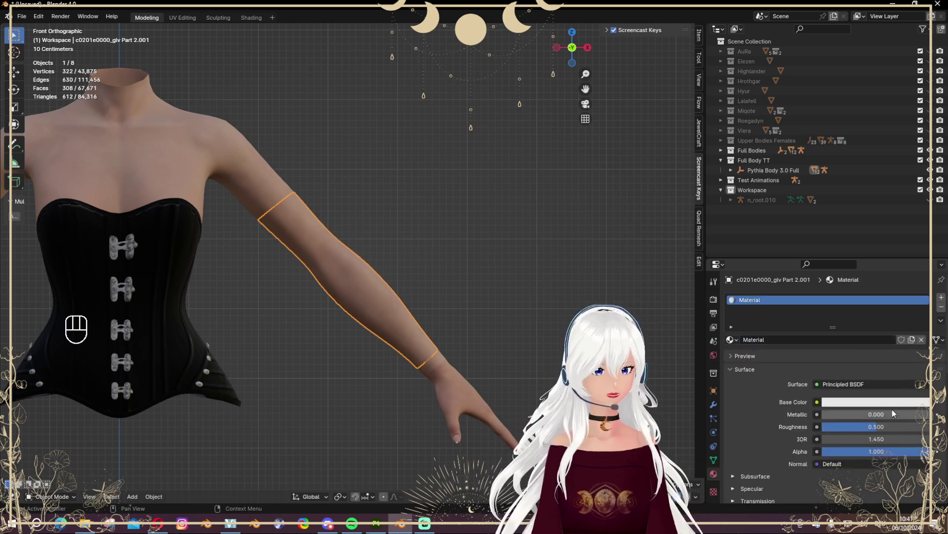
- Select the whole separated arm piece and push its surface outward with Shrink/Fatten by 2.84 cm
key("Tab")
key("a")
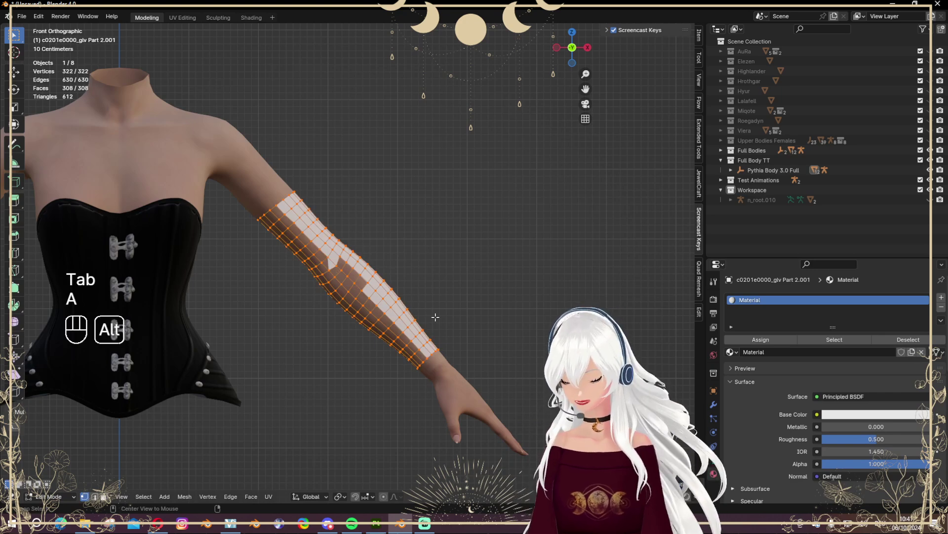
key("alt+s")
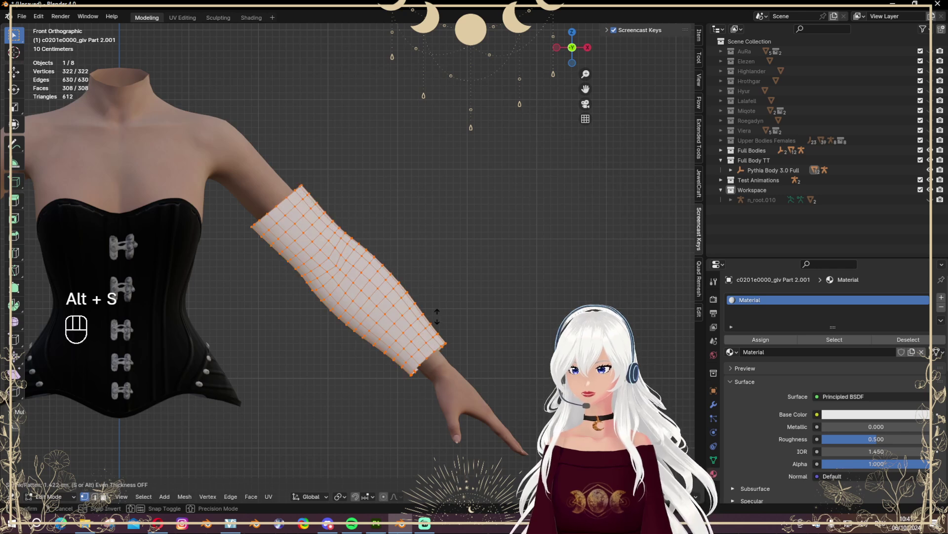
key("minus")
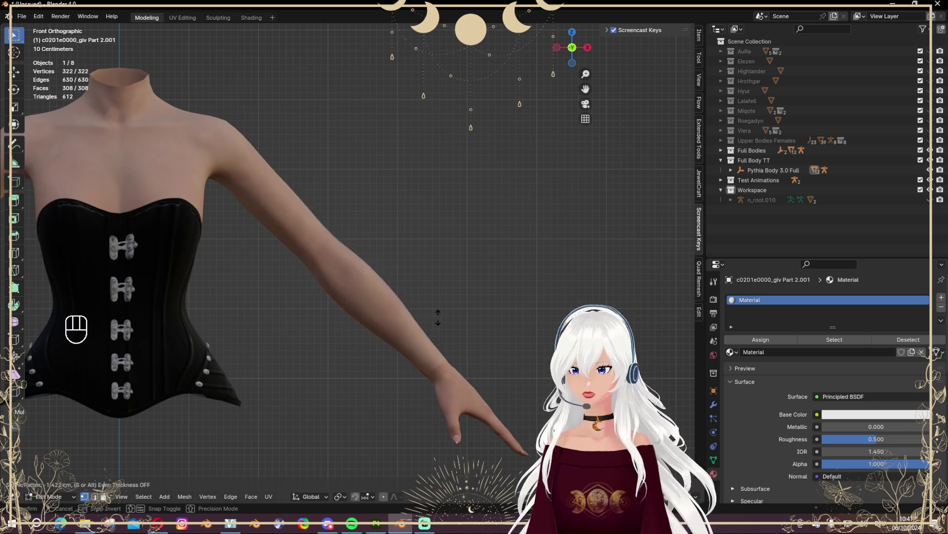
key("BackSpace")
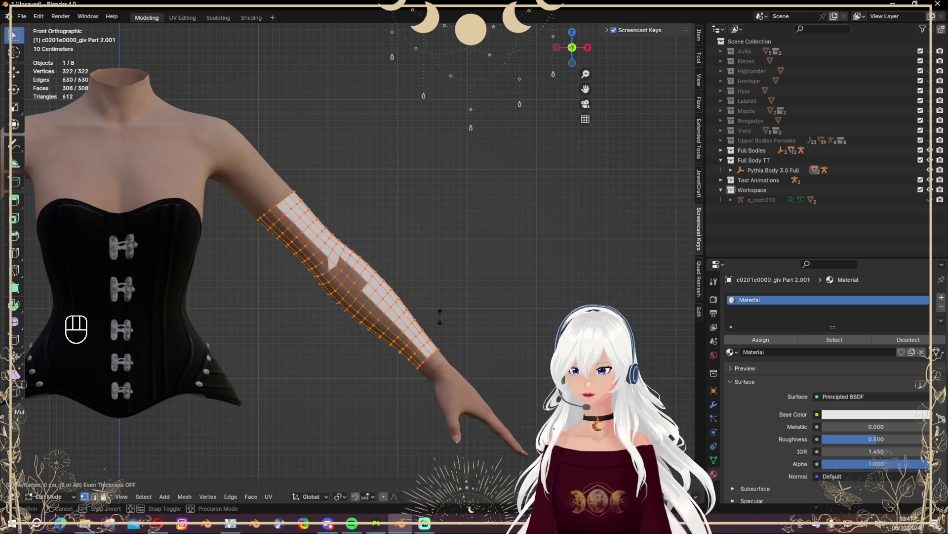
type("2.844")
key("Return")
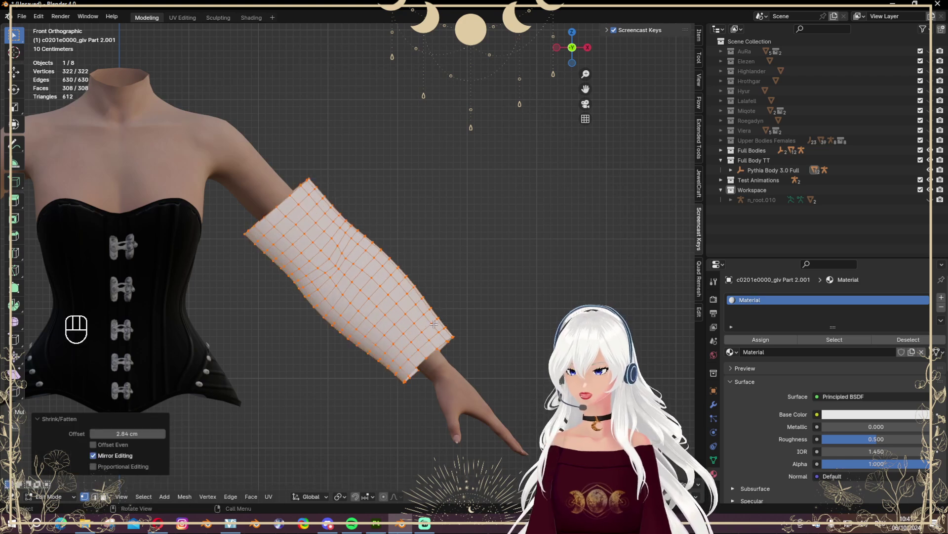
- Try smaller Shrink/Fatten offsets on the sleeve, including 1.84 cm and 0.844 cm, ending at 1 cm
left_click(116, 433)
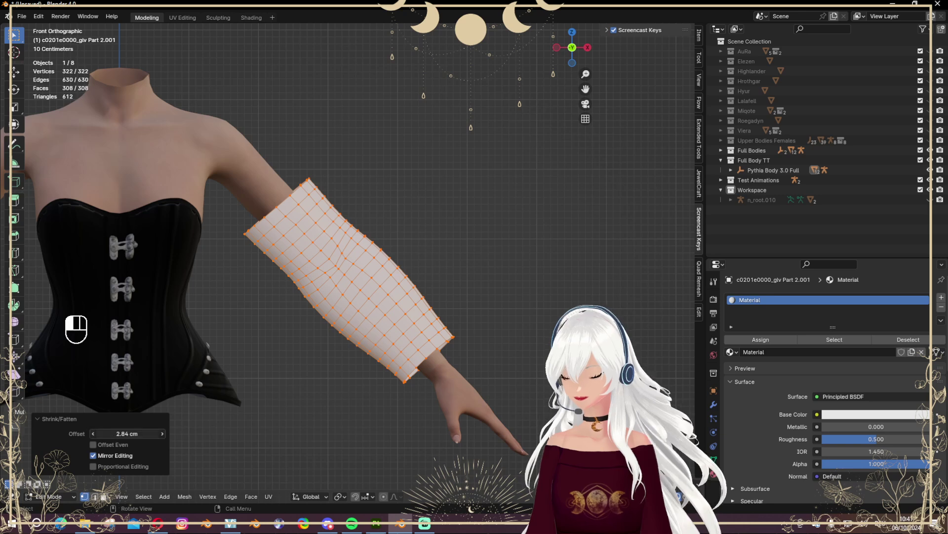
type("1.84")
key("Return")
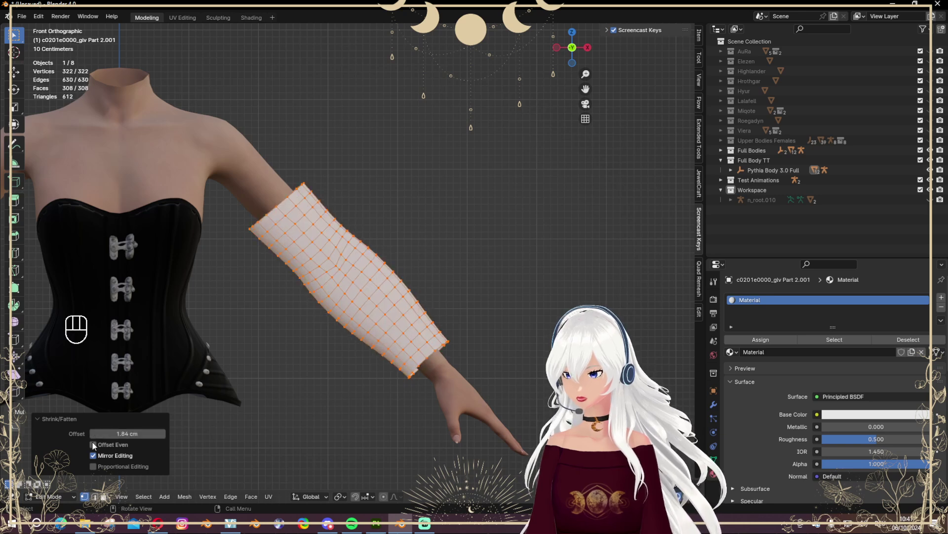
mouse_move(93, 434)
left_mouse_down()
mouse_move(74, 434)
mouse_move(94, 434)
left_mouse_up()
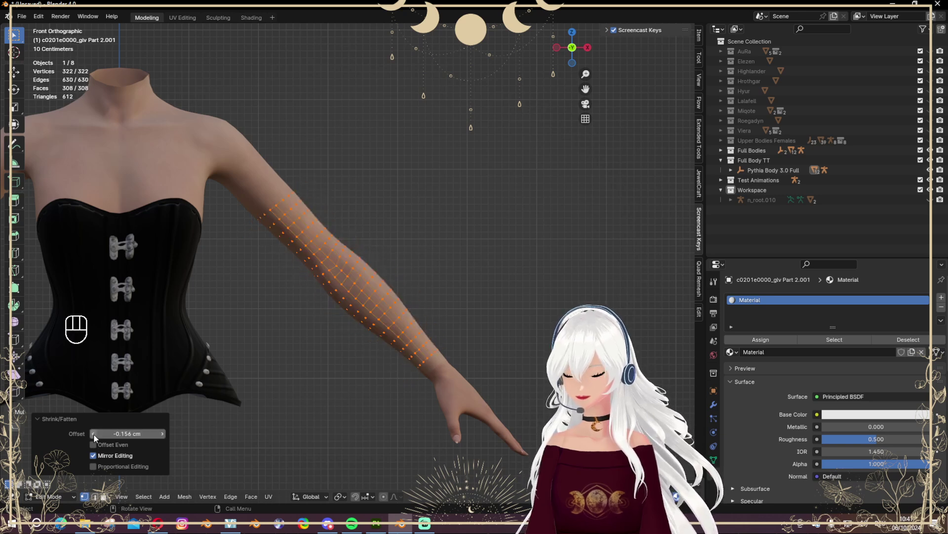
left_click(162, 434)
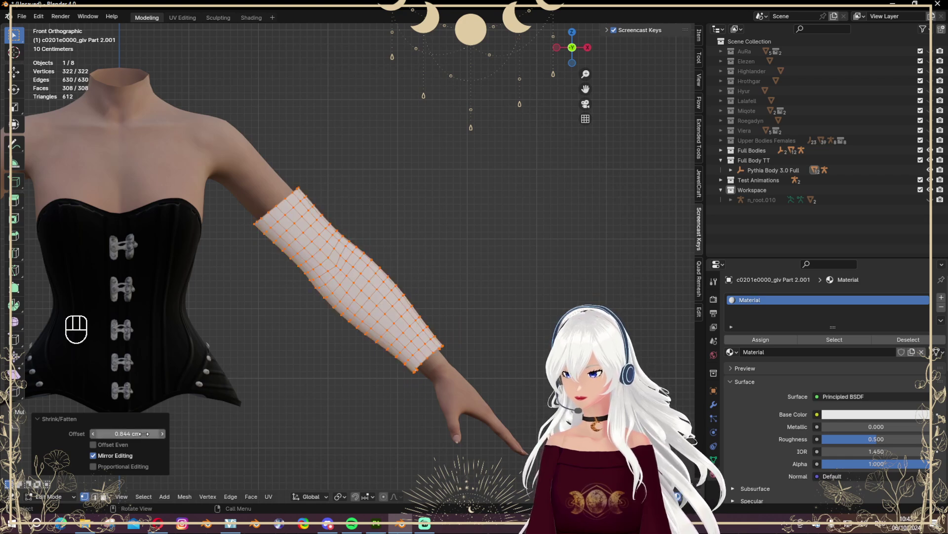
left_click(144, 434)
type("1")
key("Return")
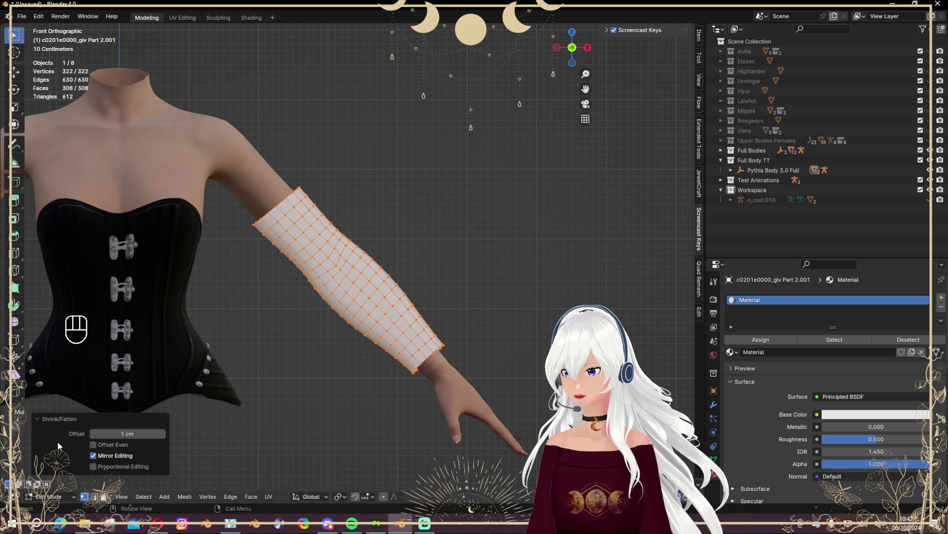
- Reduce the sleeve's Shrink/Fatten offset to 0.5 cm and then to 0.3 cm
left_click(119, 432)
type("0")
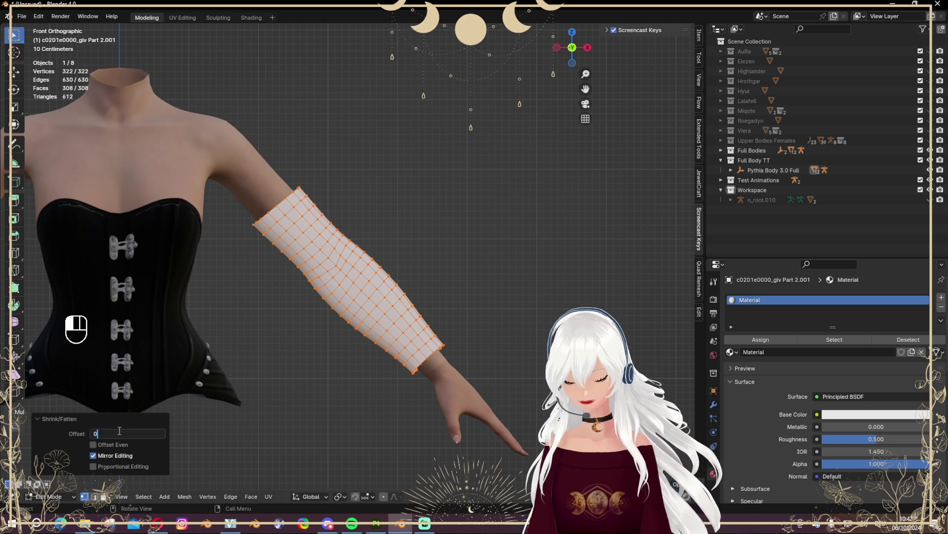
type(".5")
key("Return")
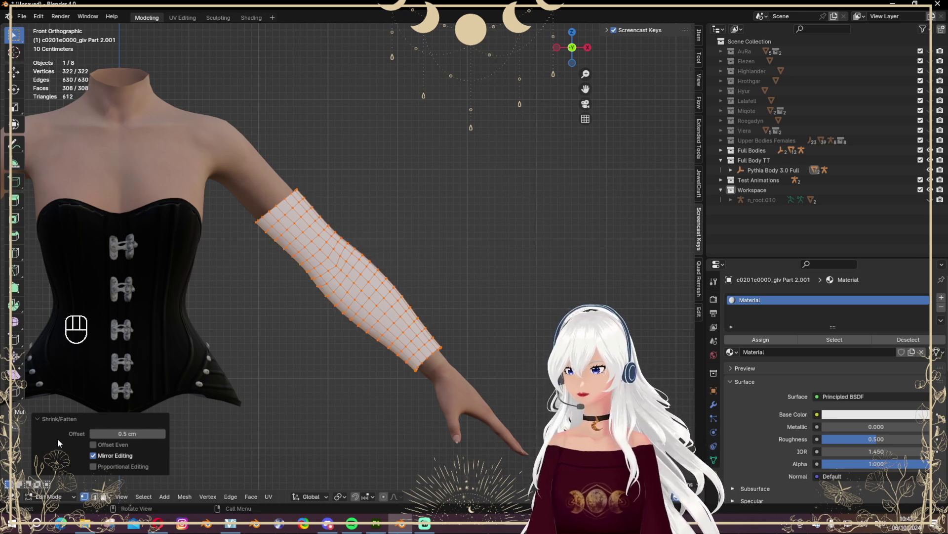
left_click(125, 433)
left_click(103, 433)
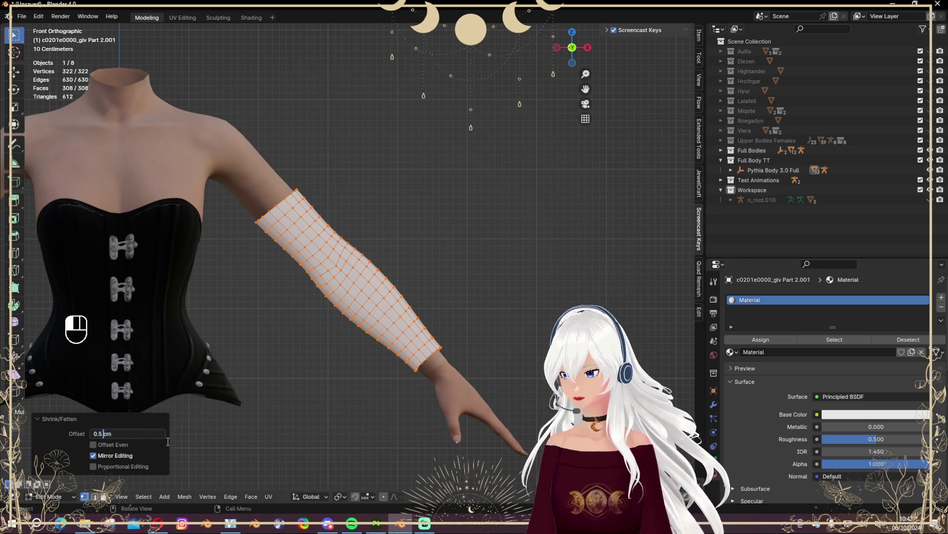
key("Return")
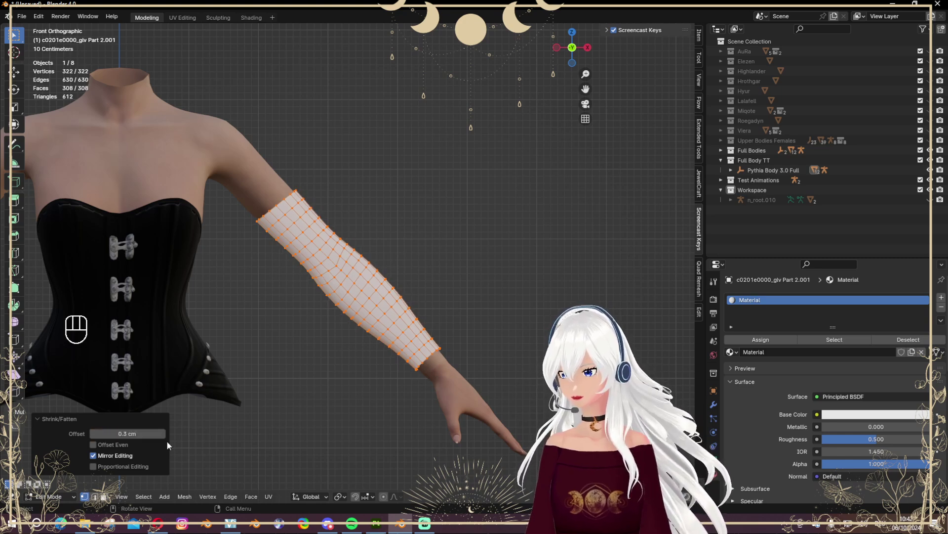
- Enable Offset Even for the Shrink/Fatten operation and set its offset to 0.25 cm
left_click(153, 443)
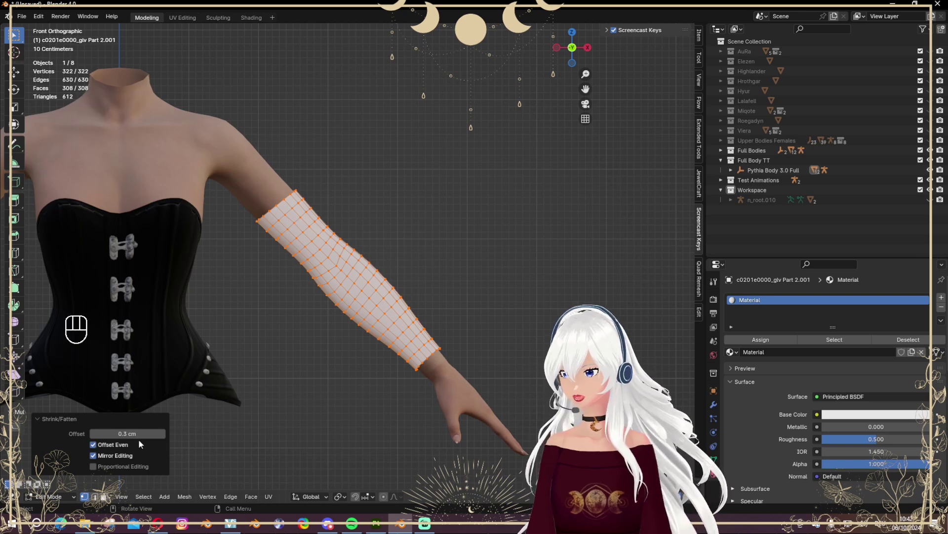
left_click(115, 433)
left_click(101, 433)
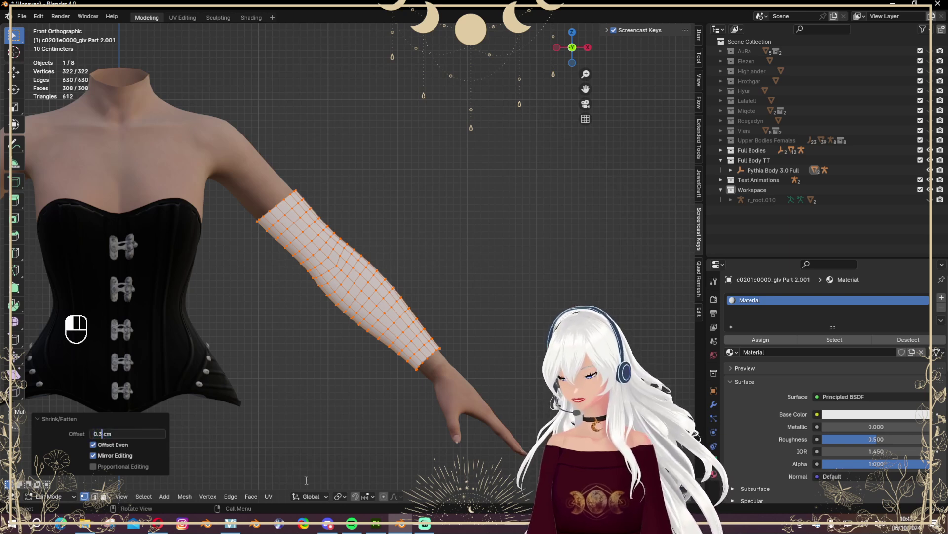
type("5")
key("Return")
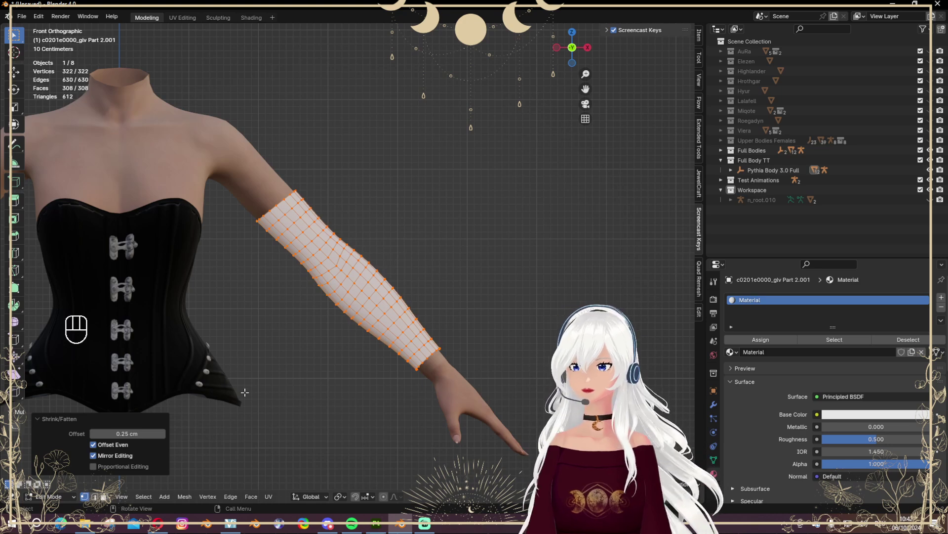
- Apply Smooth Vertices to the entire sleeve mesh with a smoothing factor of about 0.565
left_click(387, 364)
scroll(356, 270, "up", 1)
key("a")
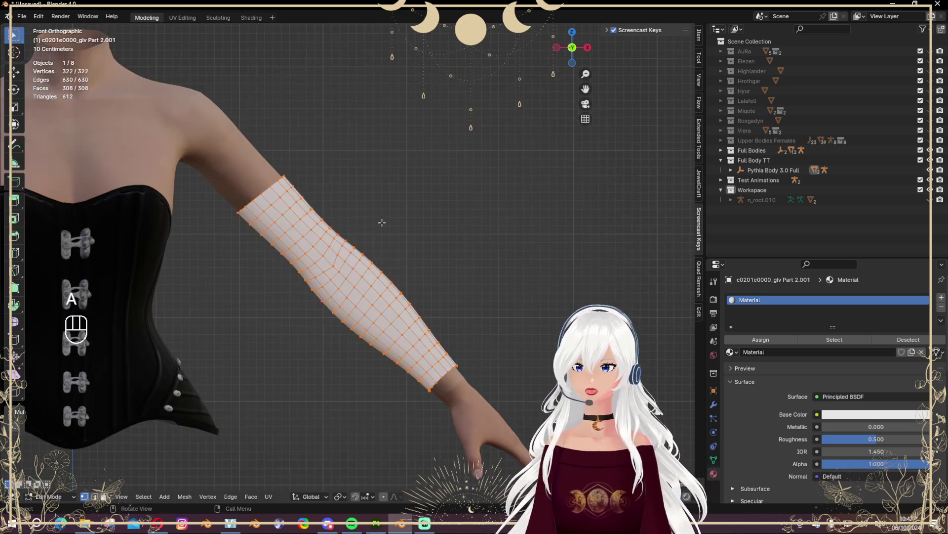
right_click(360, 227)
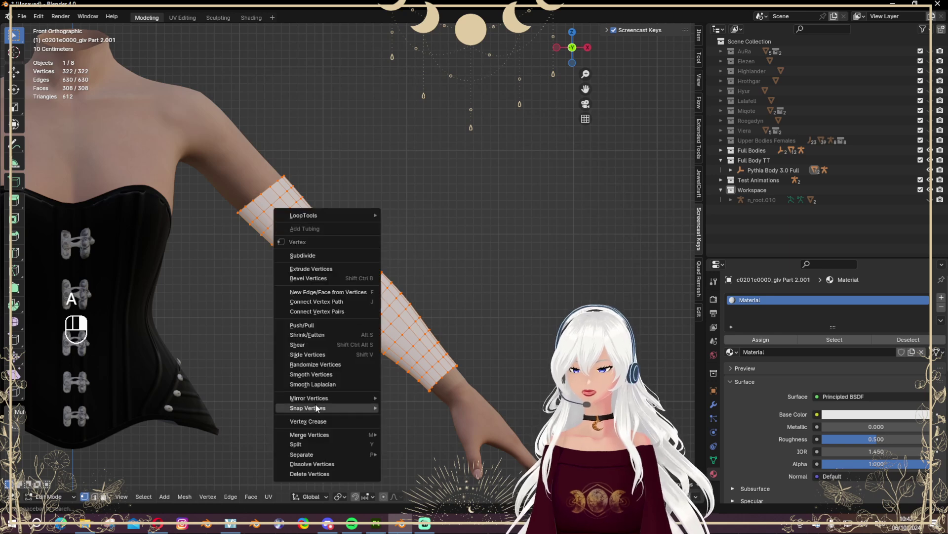
mouse_move(321, 400)
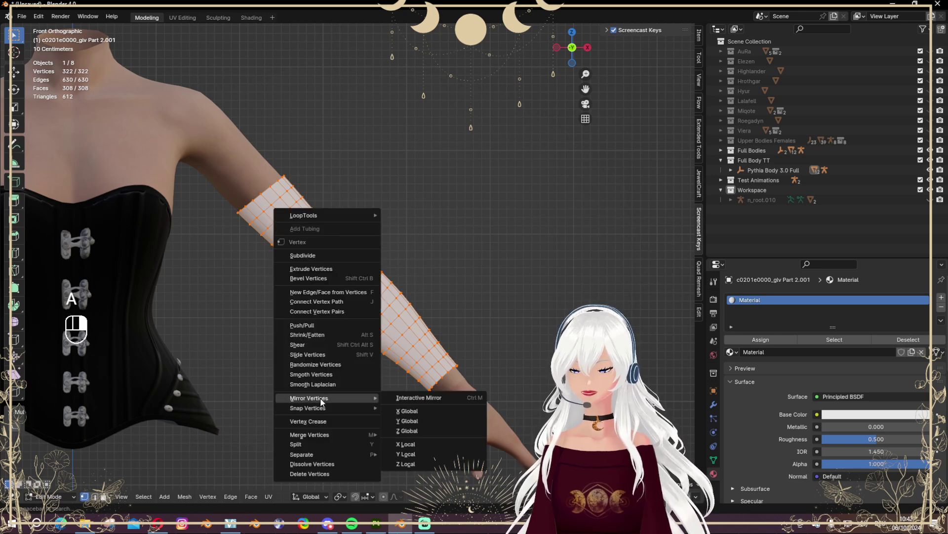
left_click(337, 373)
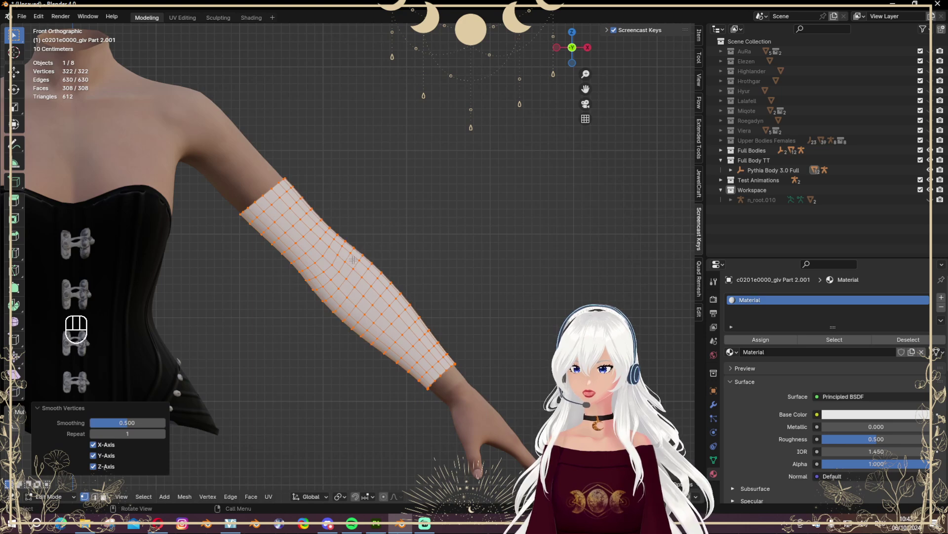
left_click(127, 424)
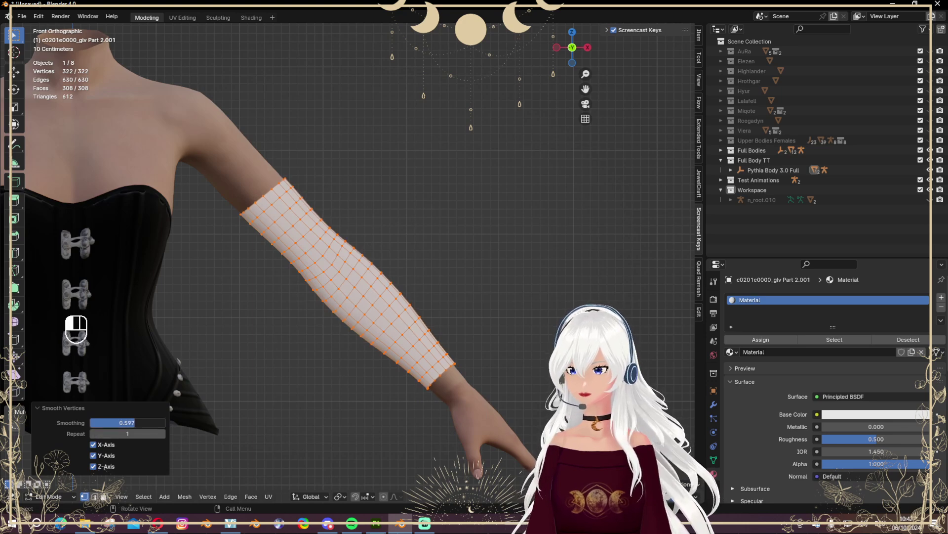
left_click_drag(128, 423, 121, 423)
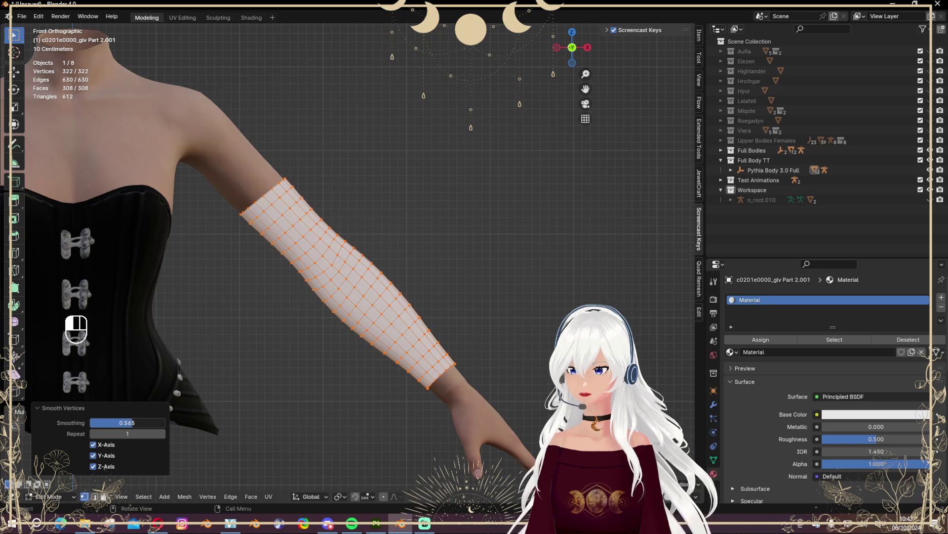
- Return to Object Mode and inspect the sleeve's shape and fit on the arm from the back and side
key("Tab")
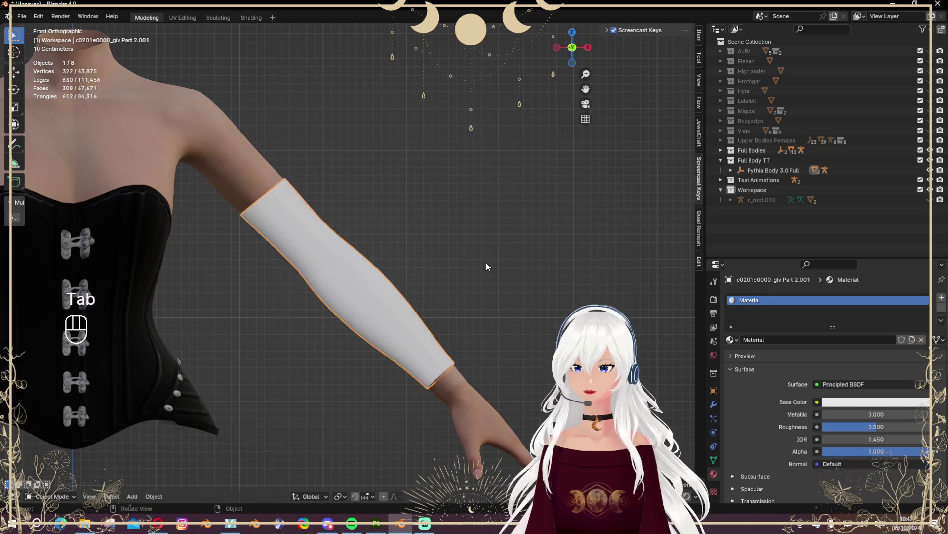
scroll(486, 262, "down", 3)
middle_click_drag(481, 276, 361, 278)
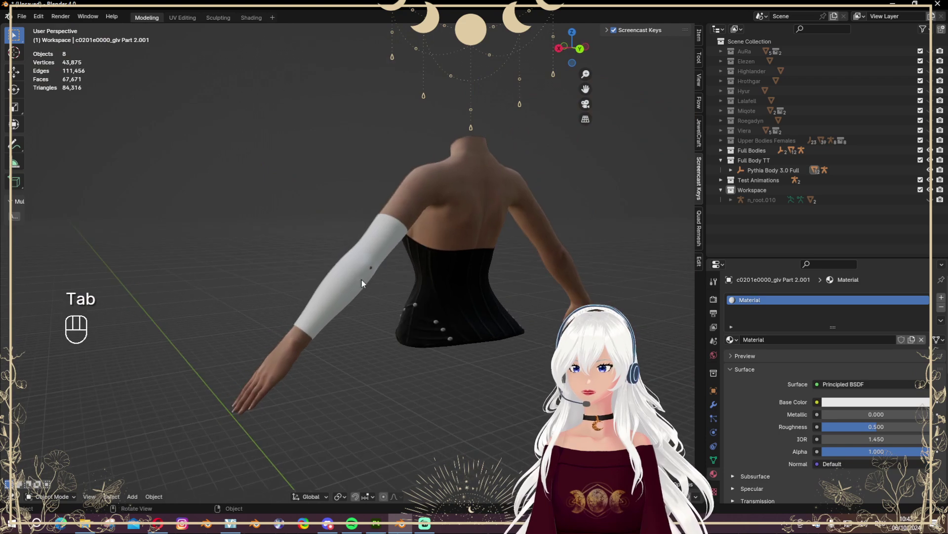
left_click(381, 262)
scroll(382, 261, "up", 2)
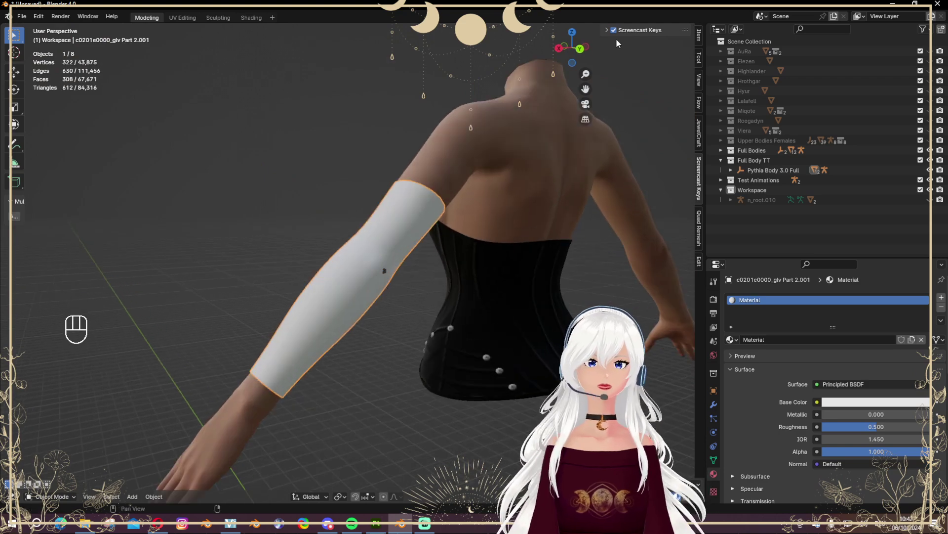
left_click(561, 50)
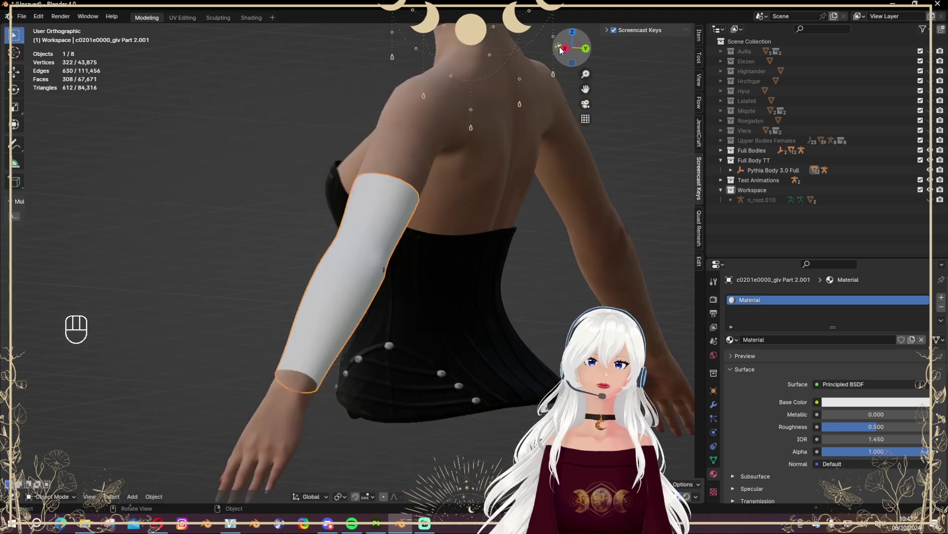
scroll(376, 242, "down", 4)
scroll(341, 272, "up", 3)
- Edit the sleeve mesh in front view and select the edge loop around the middle of the forearm
key("Tab")
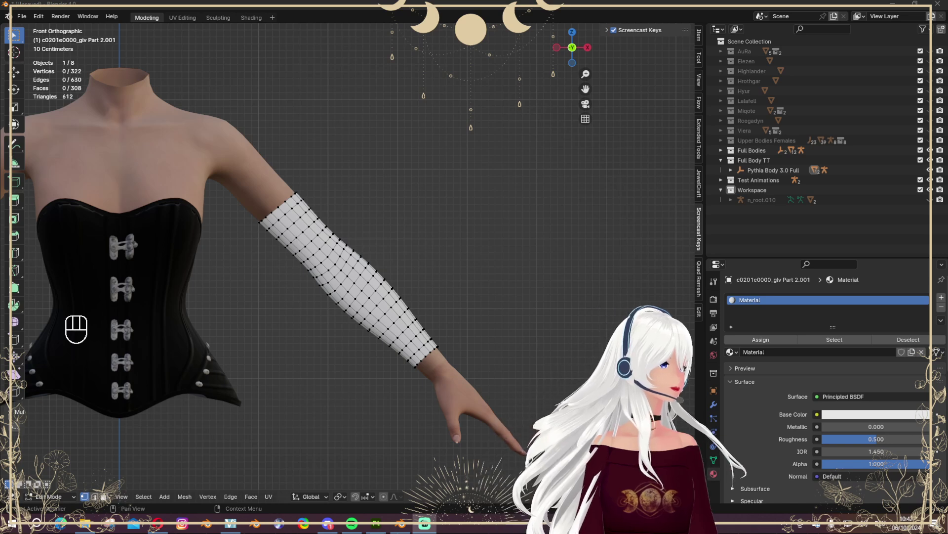
scroll(349, 264, "up", 2)
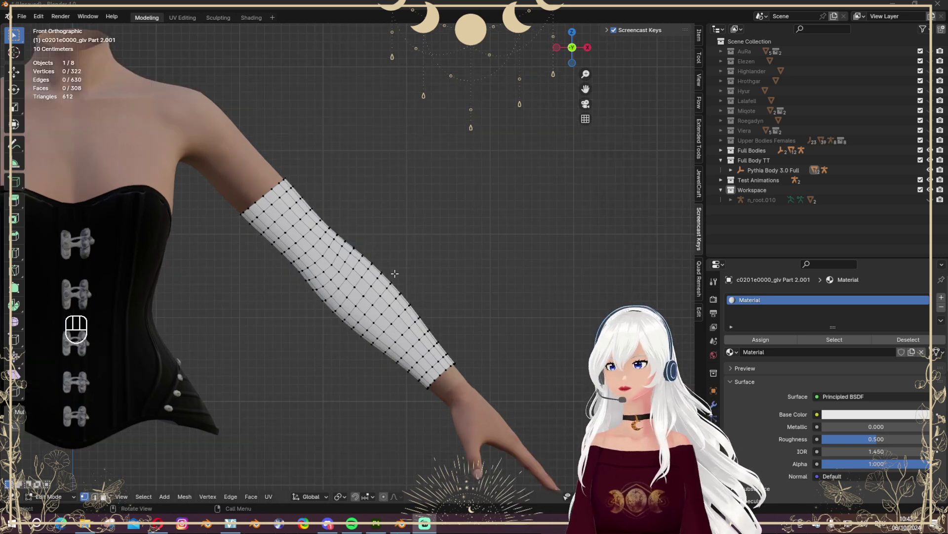
middle_click_drag(395, 275, 387, 252, "shift")
scroll(383, 243, "up", 1)
key("alt")
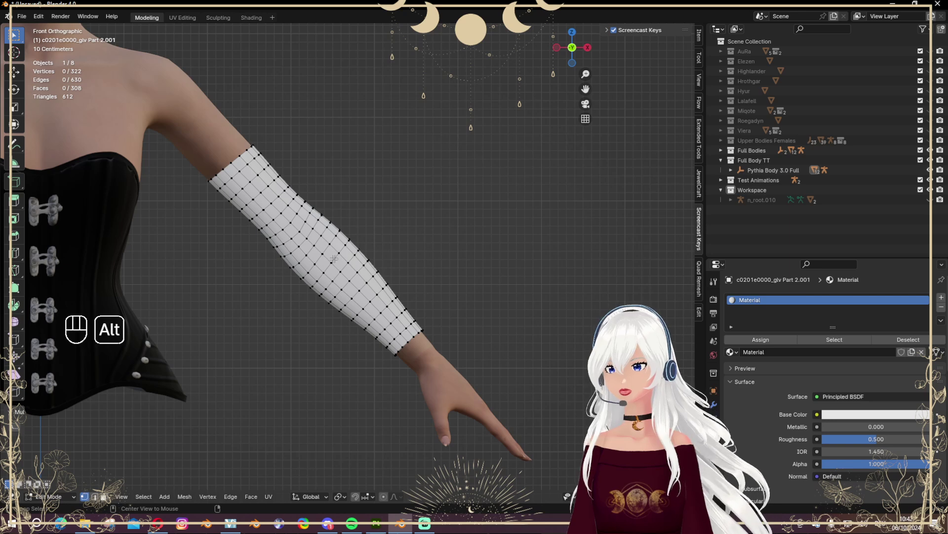
left_click(333, 258, "alt")
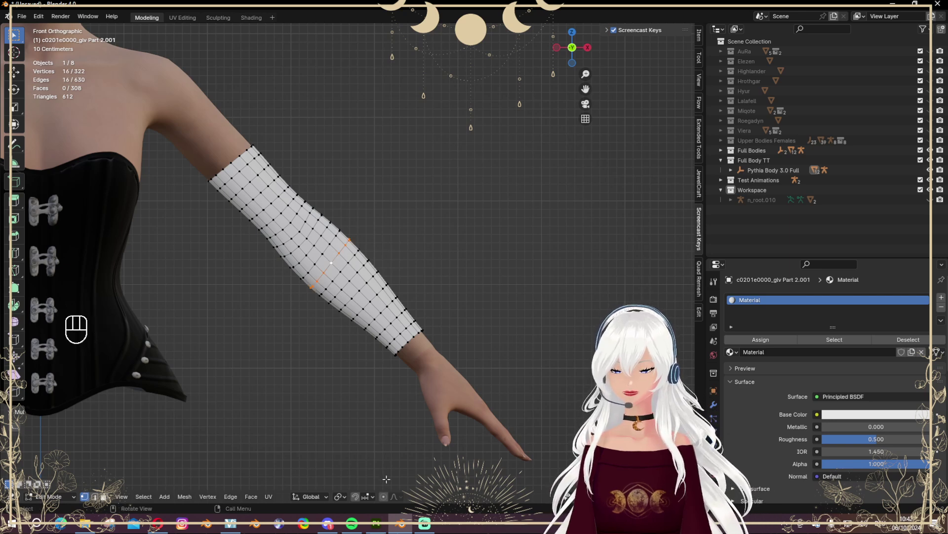
- Enable proportional editing and try scaling up the mid-forearm edge loop with different influence sizes
left_click(384, 497)
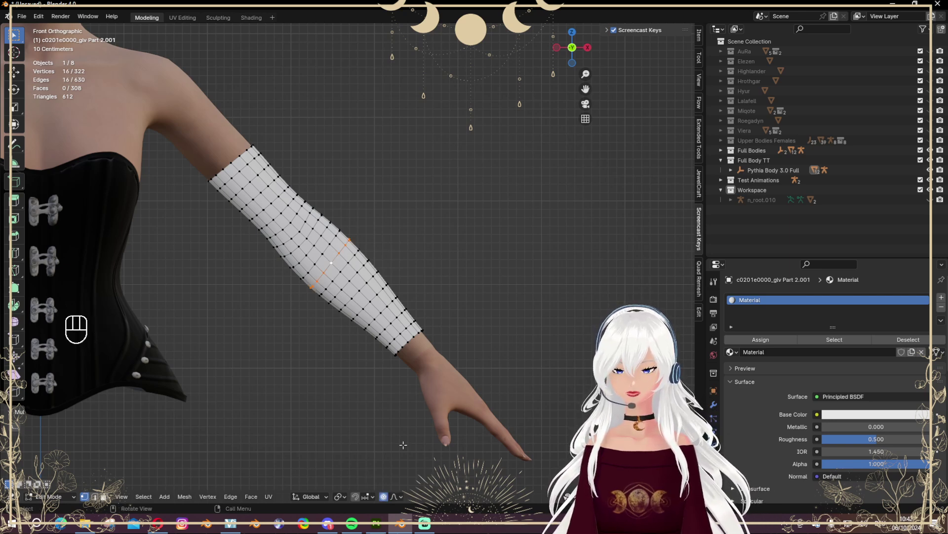
key("s")
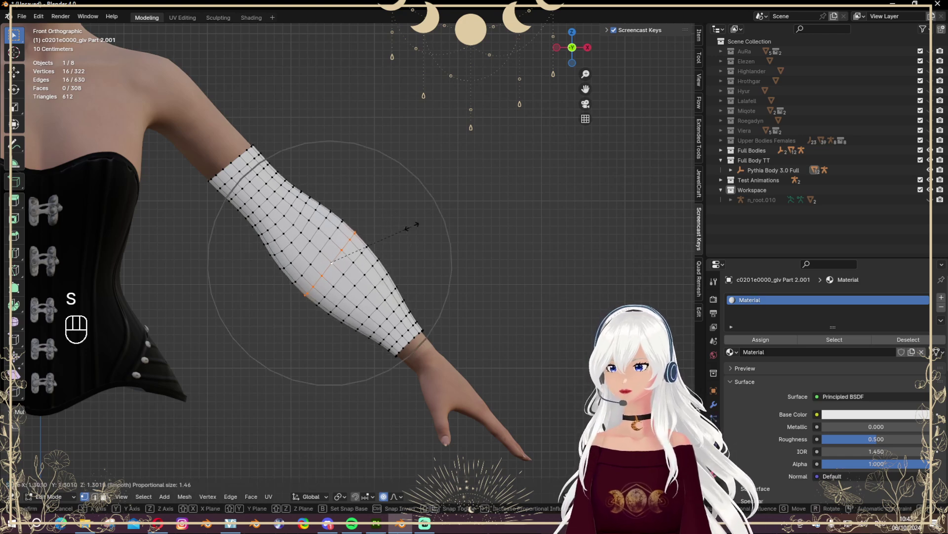
scroll(411, 226, "down", 6)
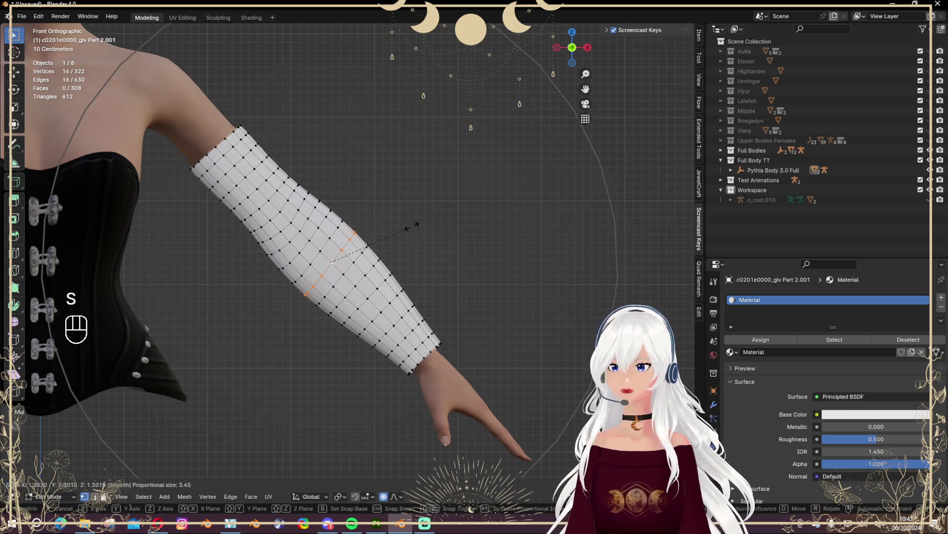
scroll(412, 227, "up", 7)
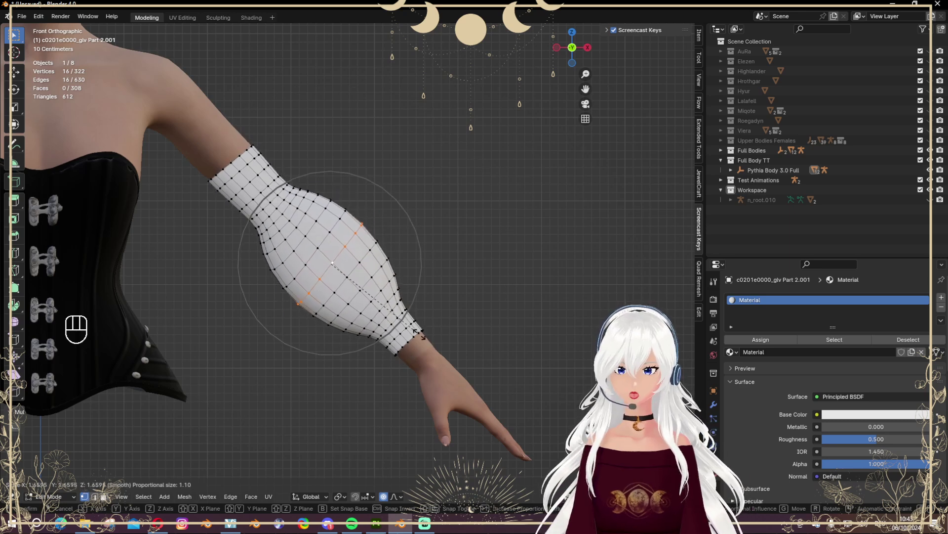
scroll(441, 336, "down", 1)
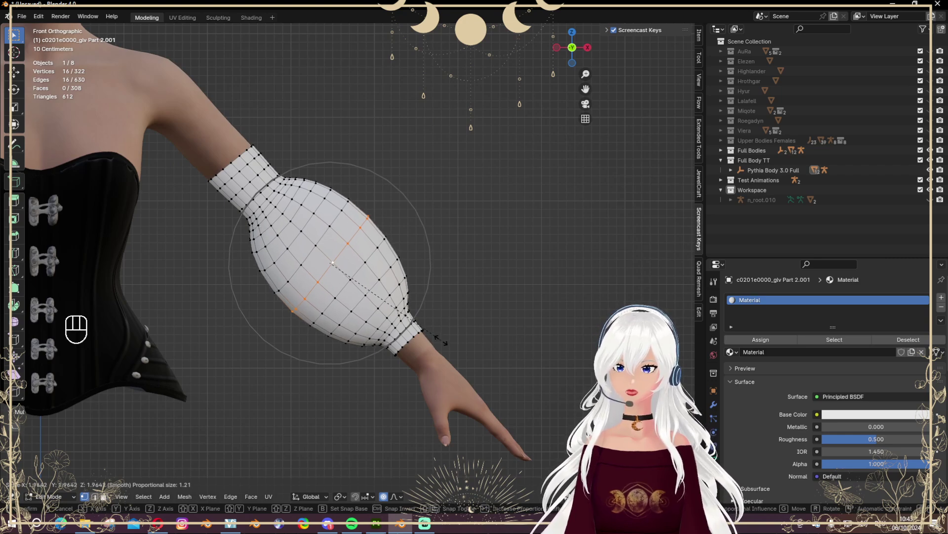
key("Escape")
- Scale the sleeve's edge loop above the wrist by about 1.44 with smooth proportional falloff of size about 0.62
middle_click(383, 310, "alt")
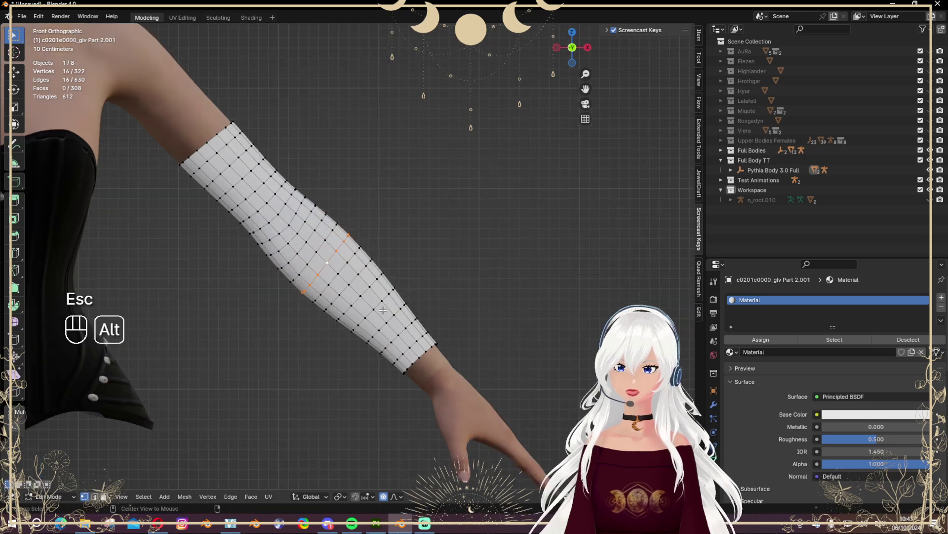
scroll(435, 291, "down", 2)
key("s")
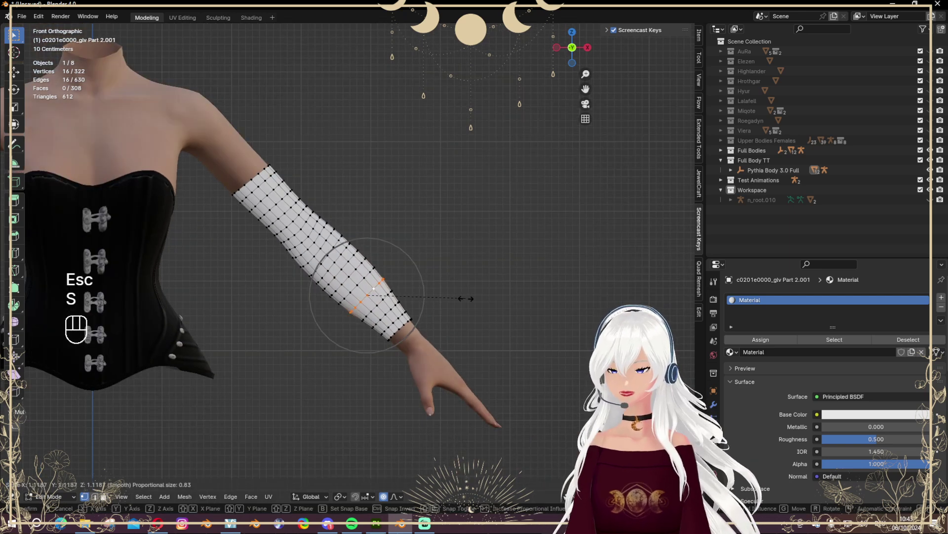
scroll(472, 302, "down", 1)
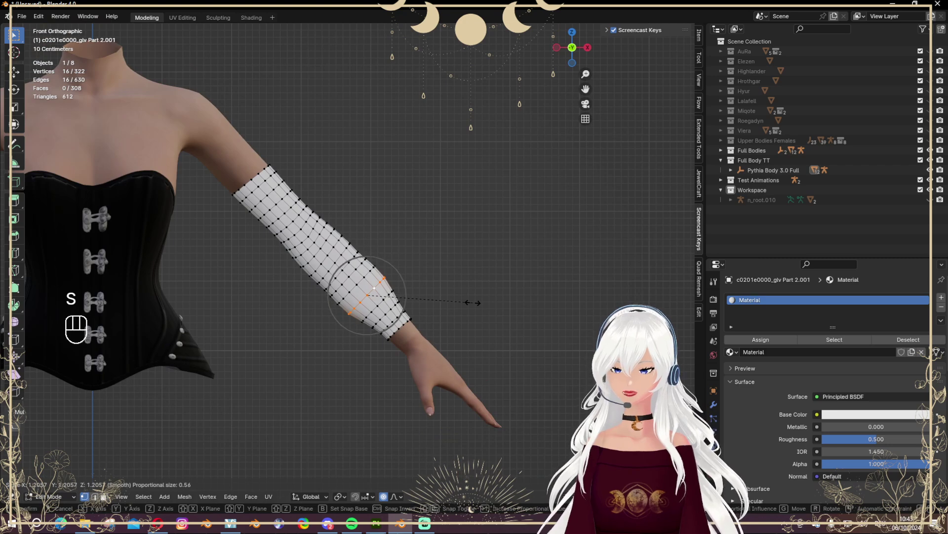
scroll(473, 302, "down", 1)
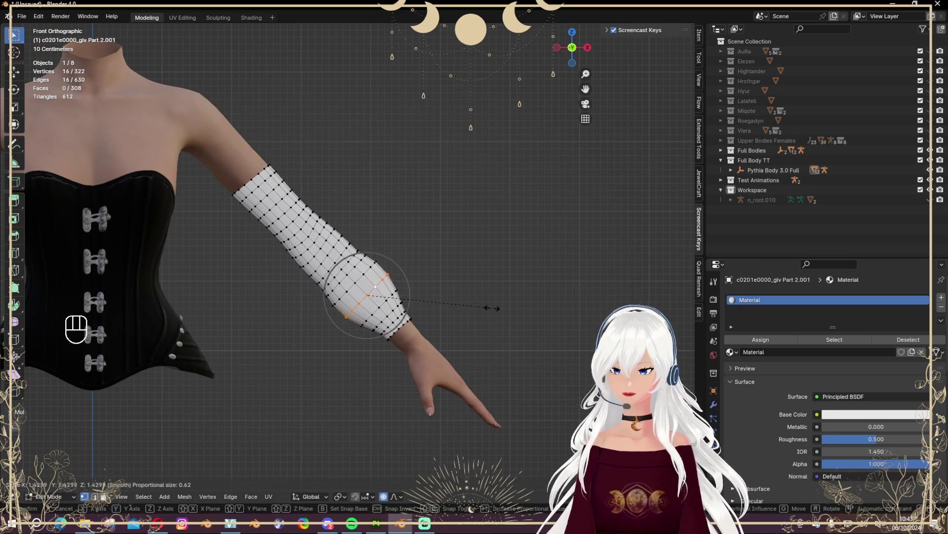
left_click(493, 307)
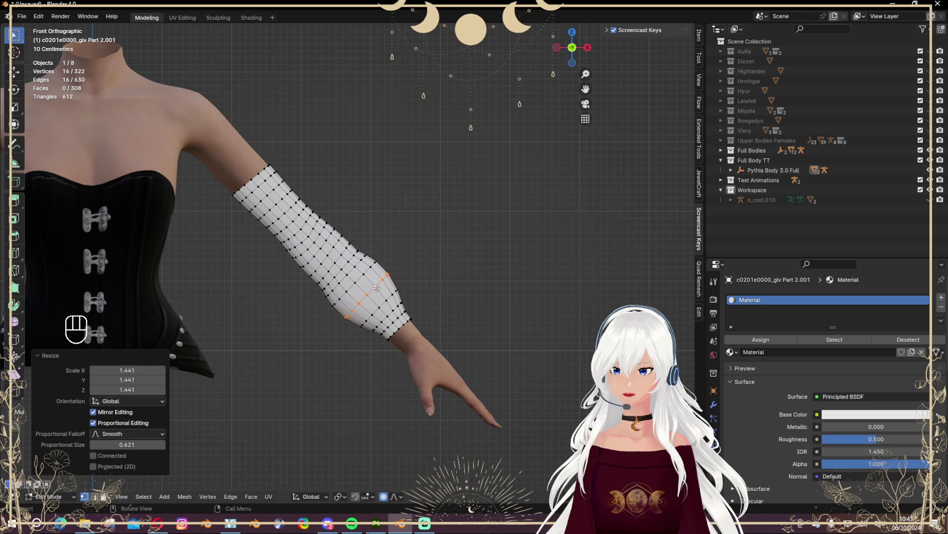
- Scale the mid-forearm edge loop by about 1.41 and the loop nearer the elbow by about 1.47, at proportional size 0.621
left_click(340, 272, "alt")
key("s")
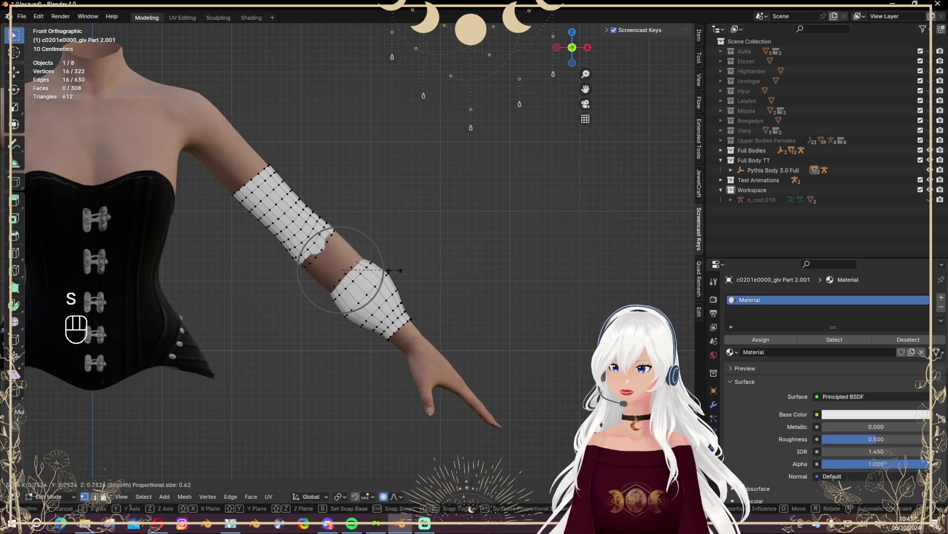
left_click(432, 275)
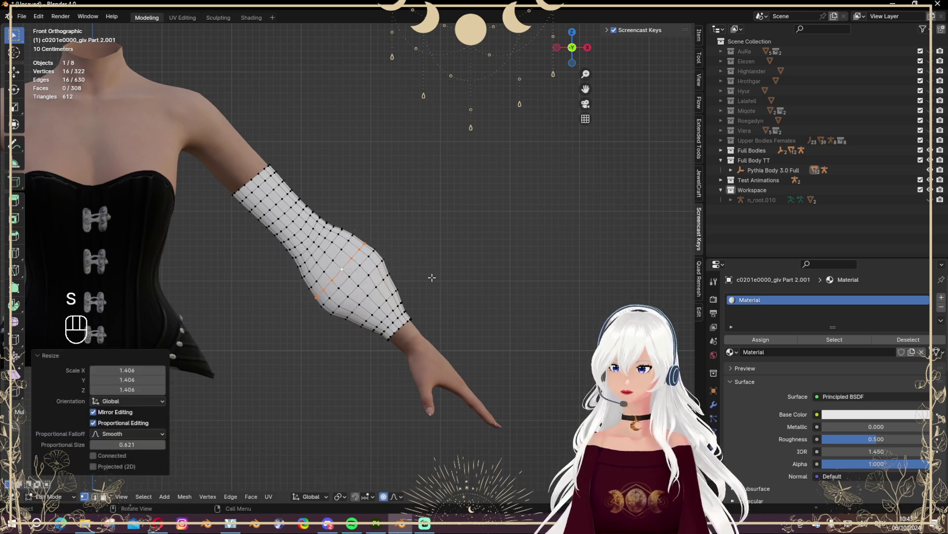
left_click(316, 253, "alt")
key("s")
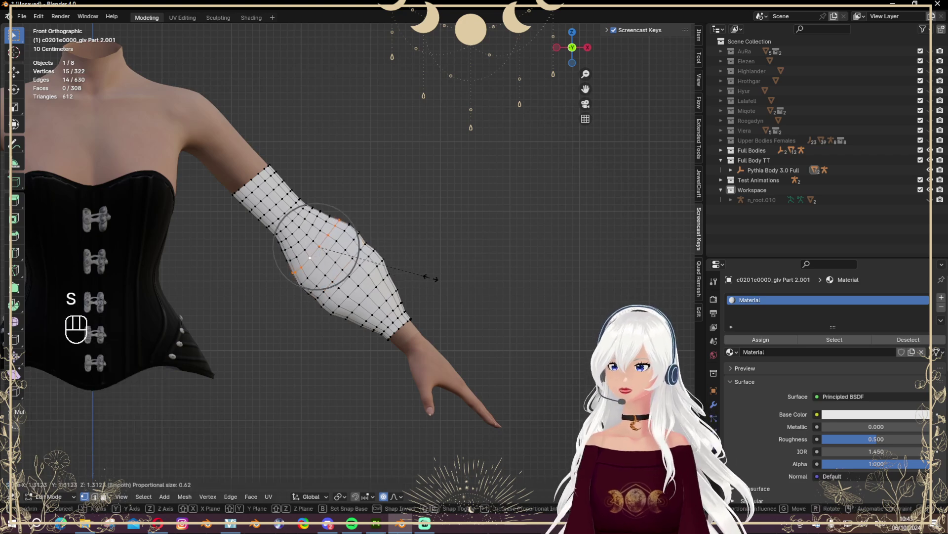
left_click(445, 279)
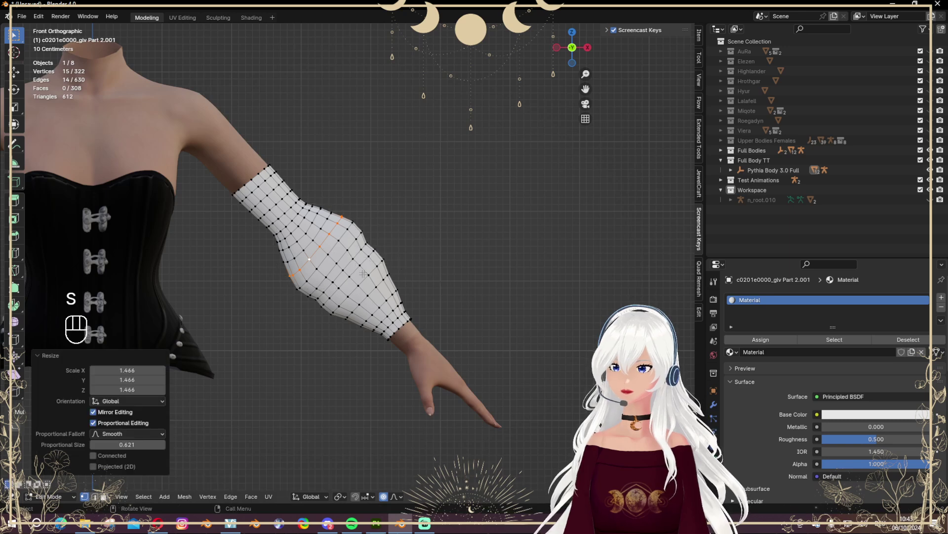
- With proportional size about 0.39, scale the mid-forearm loop by about 1.15 and the loop near the wrist cuff by about 1.27
left_click(410, 293, "alt")
key("s")
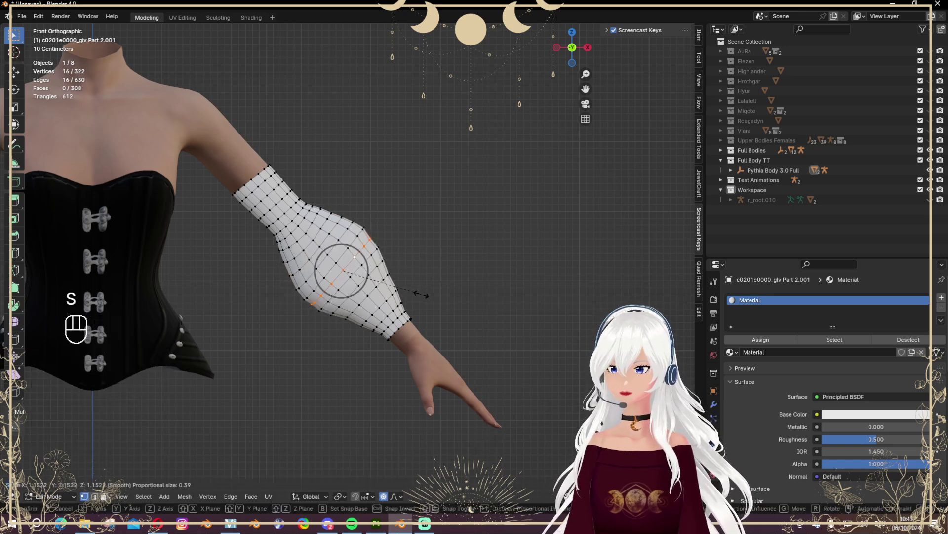
left_click(421, 295)
left_click(441, 314, "alt")
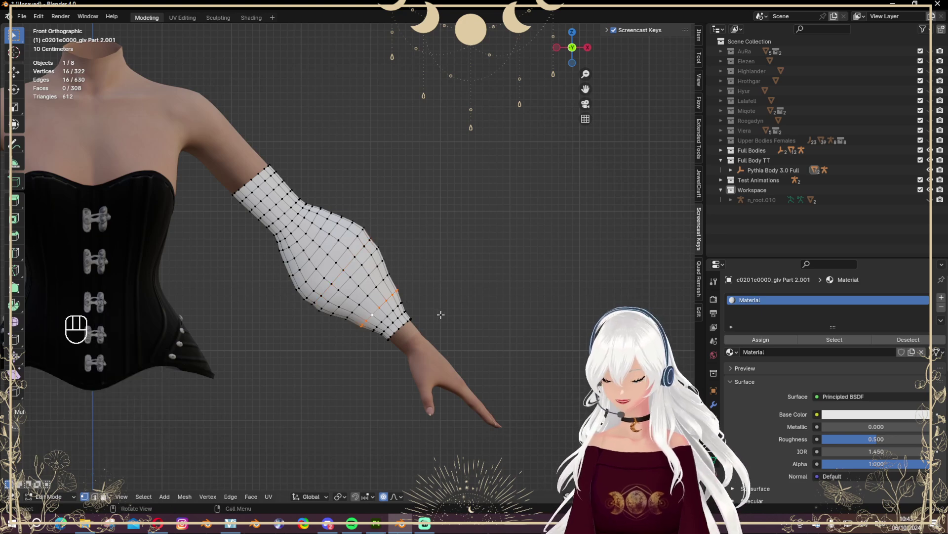
key("s")
left_click(451, 313)
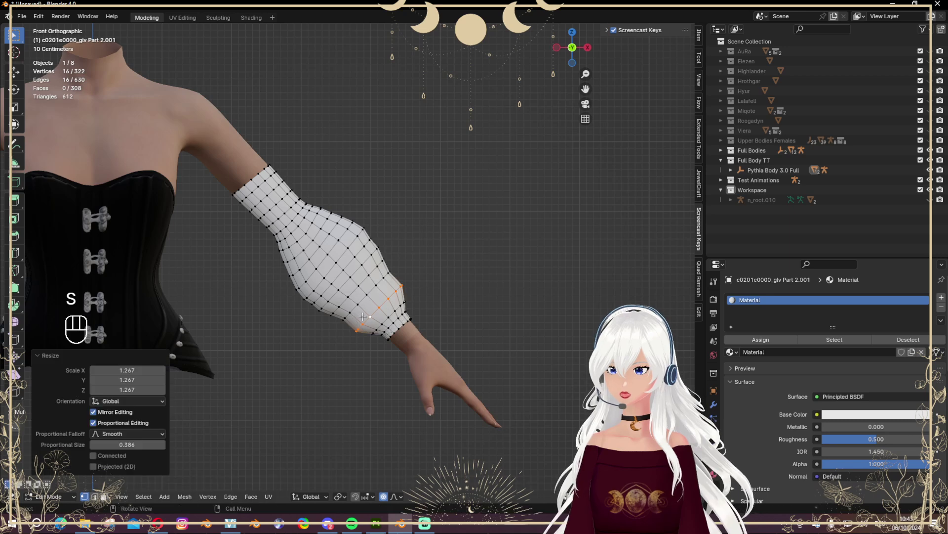
- Scale the loop between mid-forearm and wrist by about 1.16, and slightly enlarge the mid-forearm loop to even out the puff
left_click(366, 298, "alt")
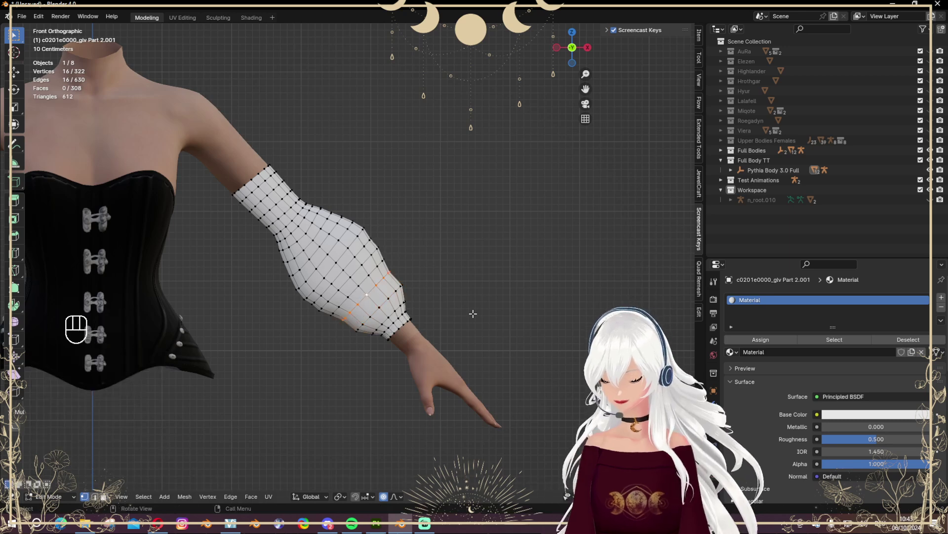
key("s")
left_click(489, 310)
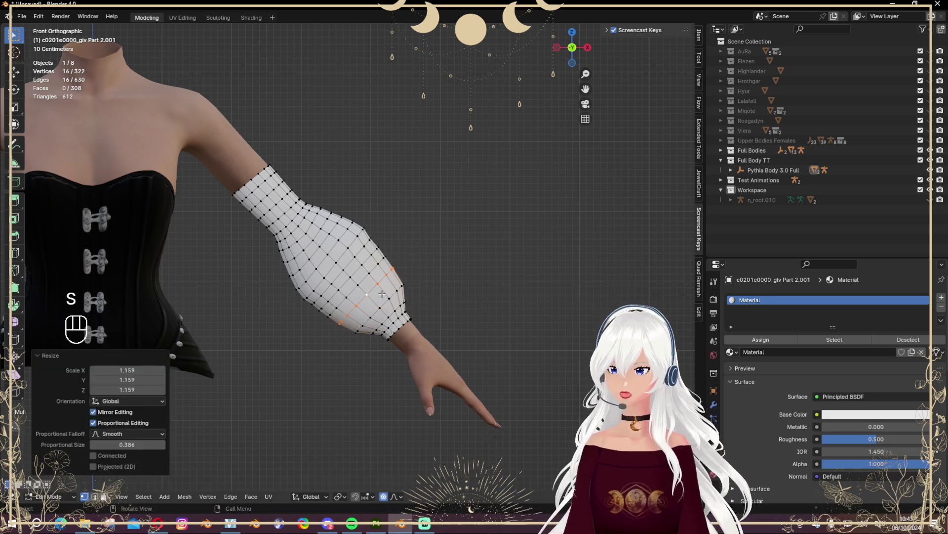
left_click(337, 274, "alt")
key("s")
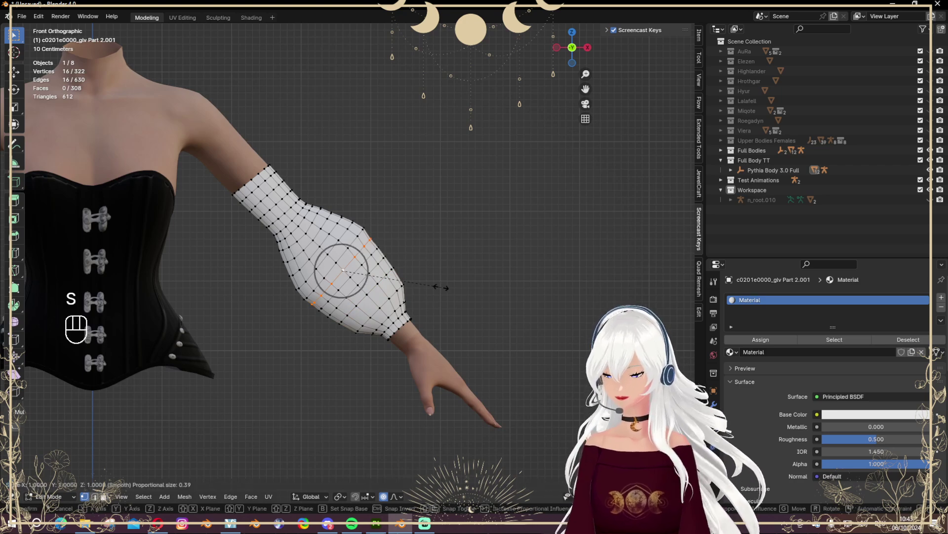
left_click(451, 287)
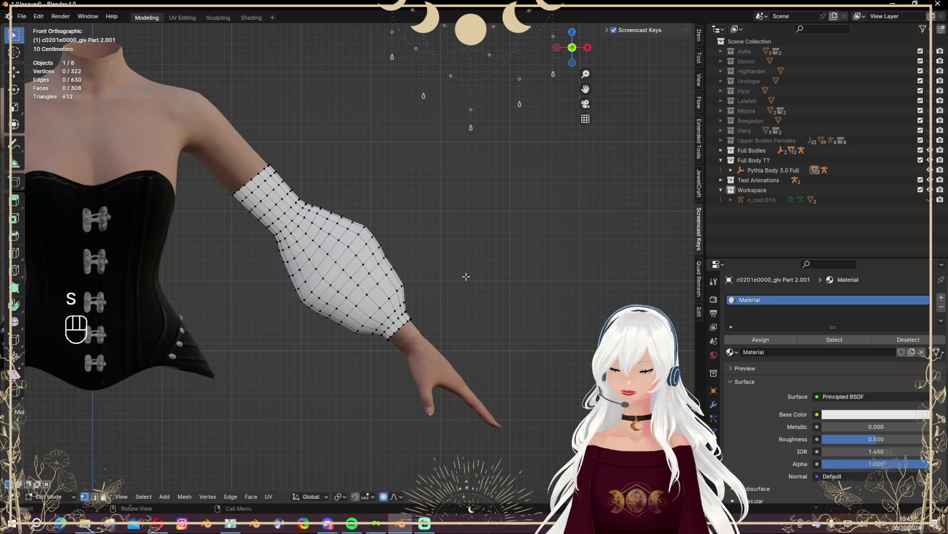
- Check the sleeve in Object Mode, then scale its upper-arm edge loop by about 1.49 at proportional size 0.621 in Edit Mode
key("Tab")
scroll(309, 264, "down", 4)
scroll(310, 265, "up", 2)
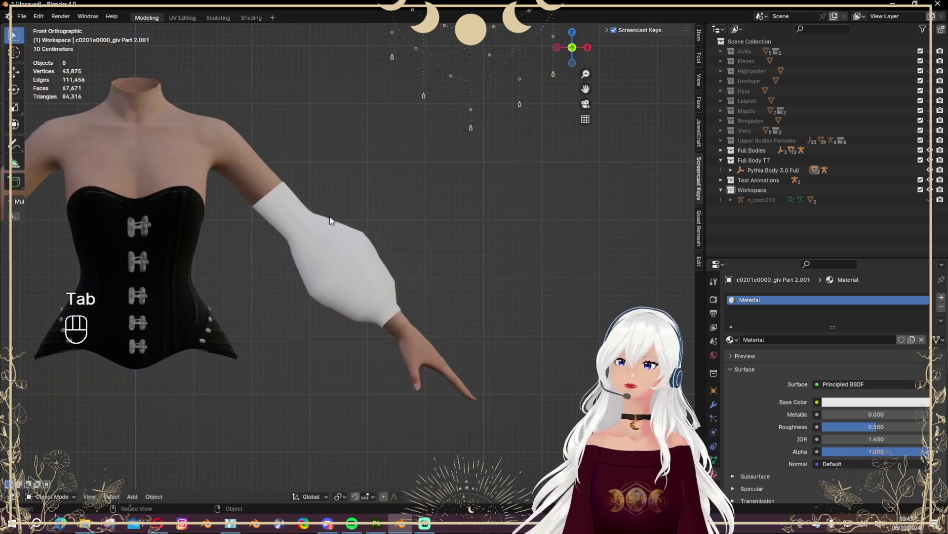
left_click(330, 235)
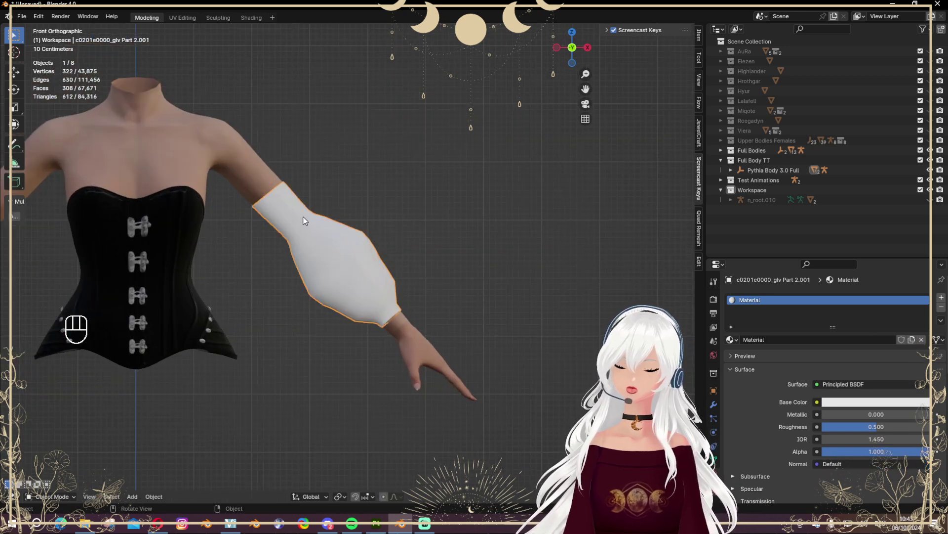
key("Tab")
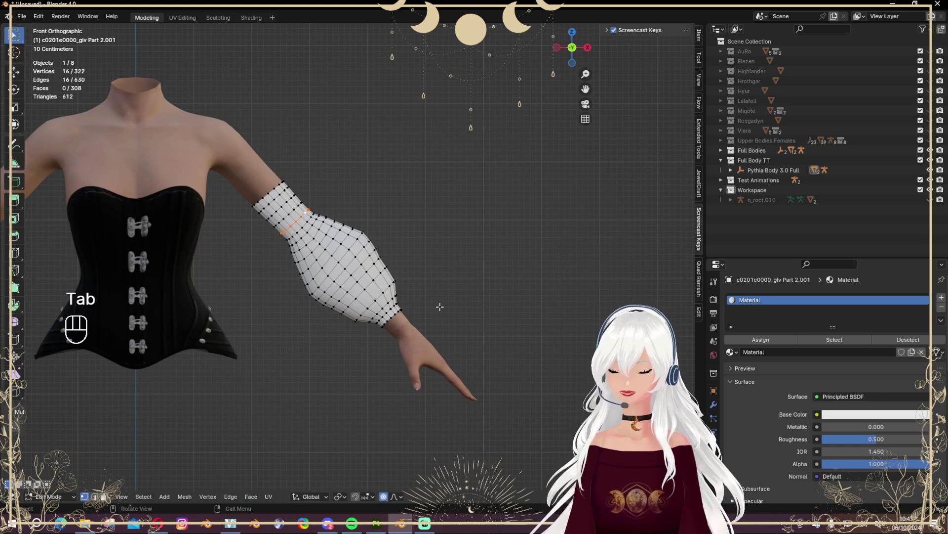
key("s")
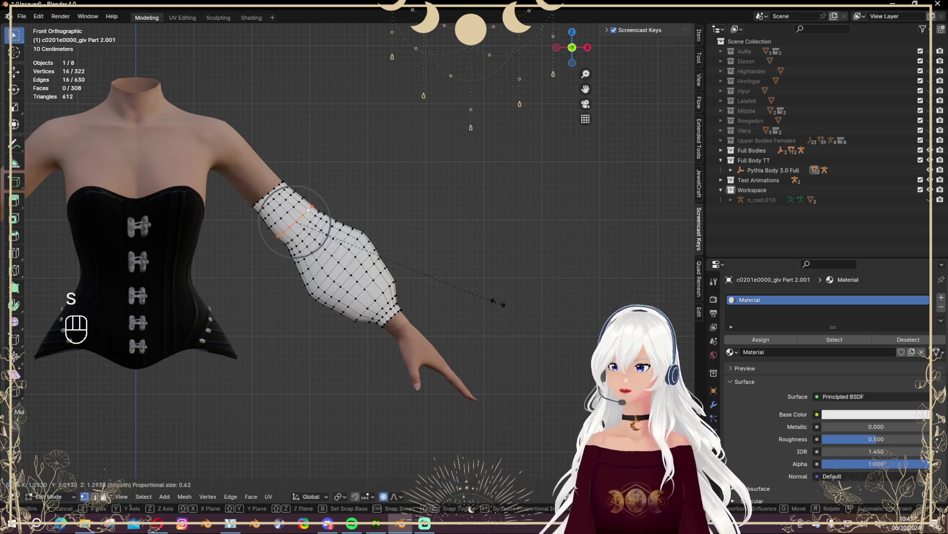
left_click(529, 292)
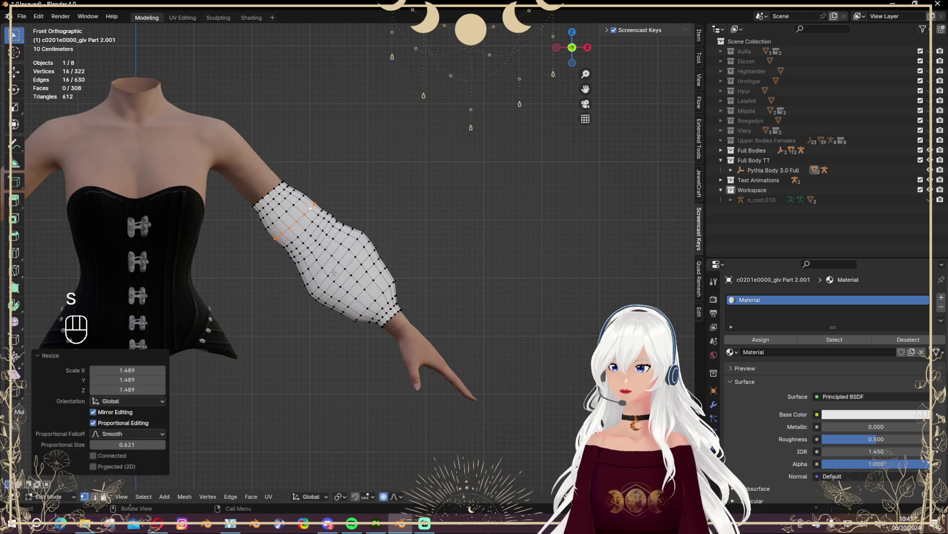
- Scale the loop above the elbow by about 1.23 at proportional size 0.513, and enlarge the next loop down to fill the dent
left_click(291, 243, "alt")
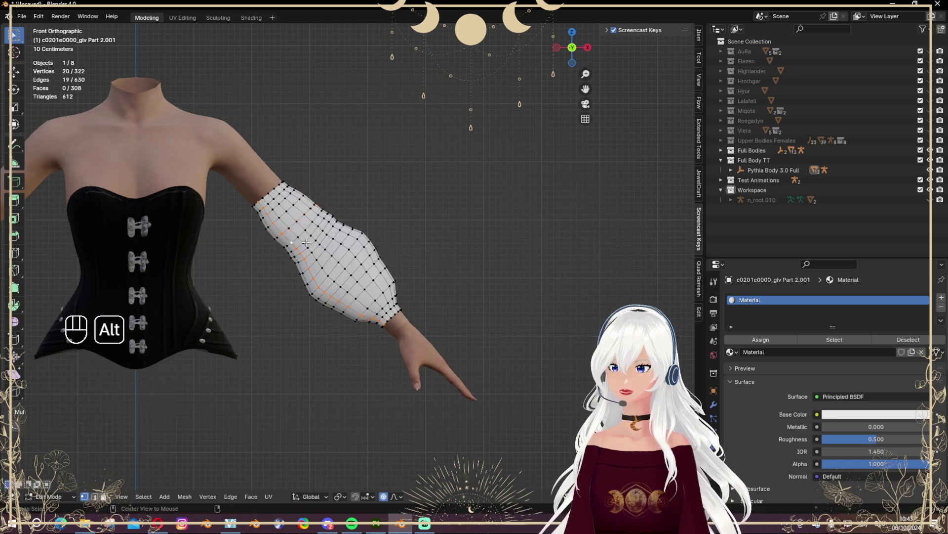
key("s")
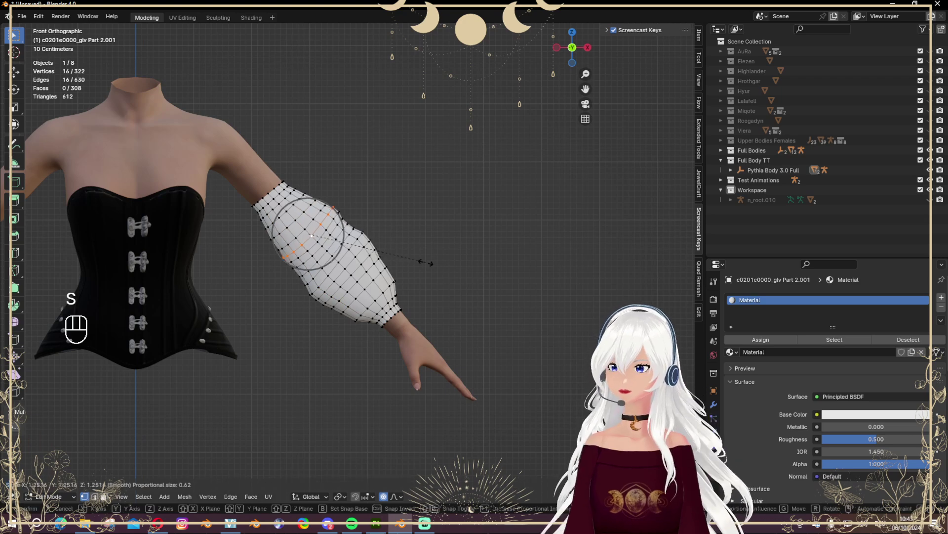
left_click(423, 263)
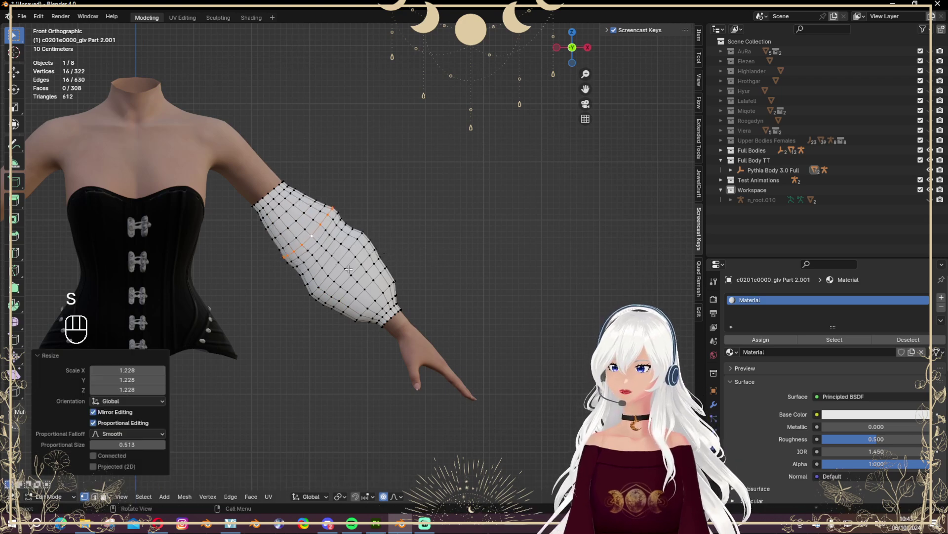
left_click(315, 264, "alt")
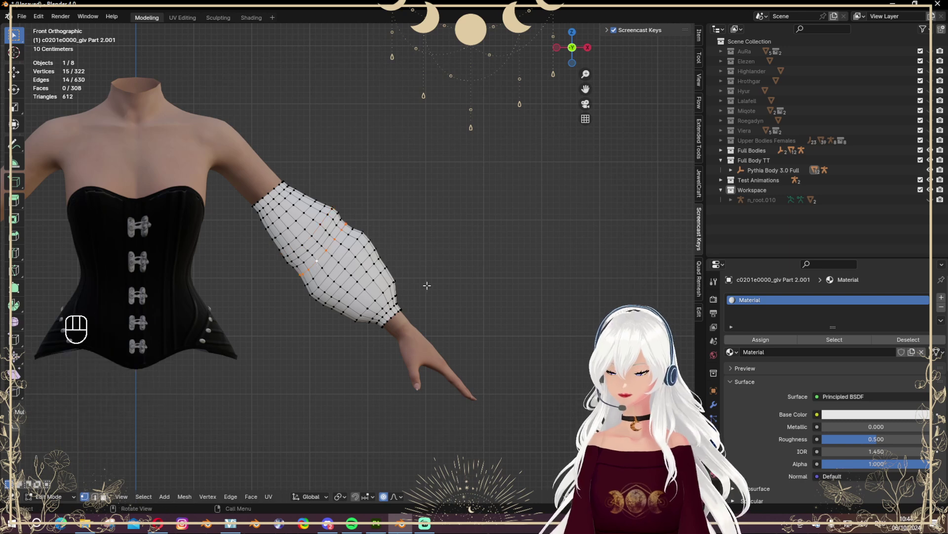
key("s")
left_click(448, 282)
left_click(449, 282)
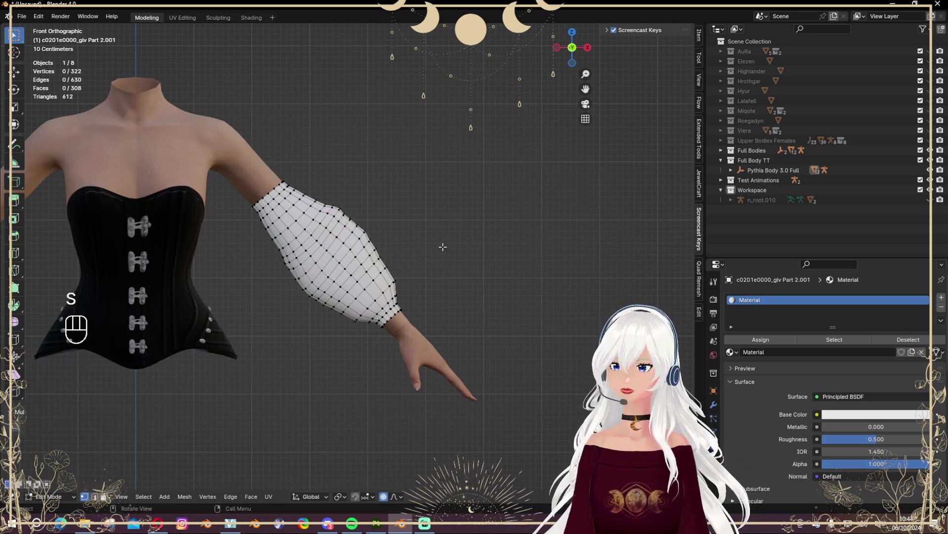
- Select the edge loops at both sleeve openings in Edit Mode and assign them to the vertex group "Group"
key("Tab")
scroll(305, 212, "up", 3)
key("Tab")
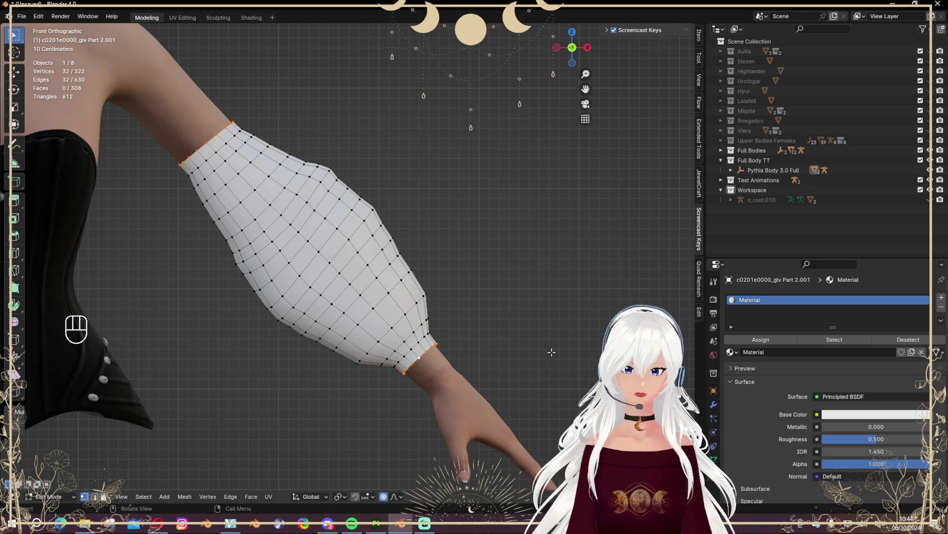
scroll(405, 219, "down", 2)
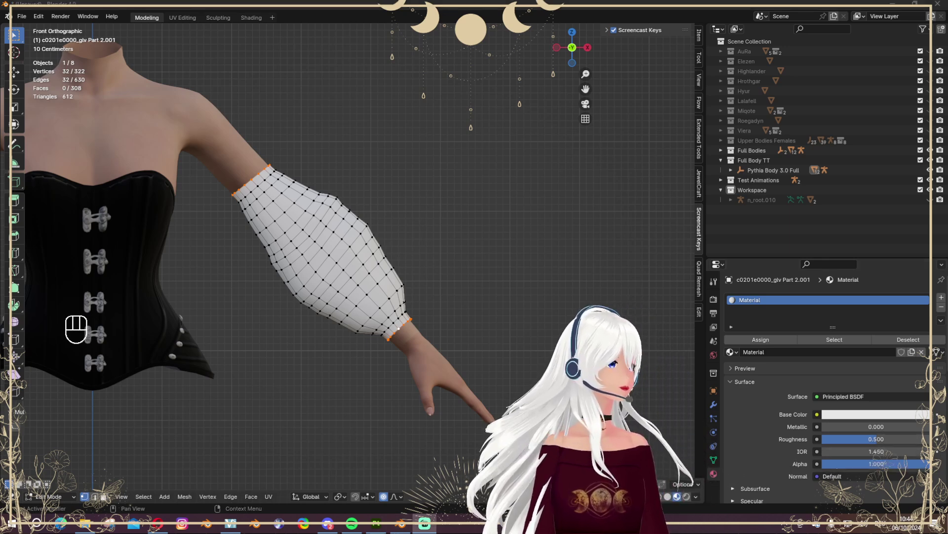
left_click(713, 460)
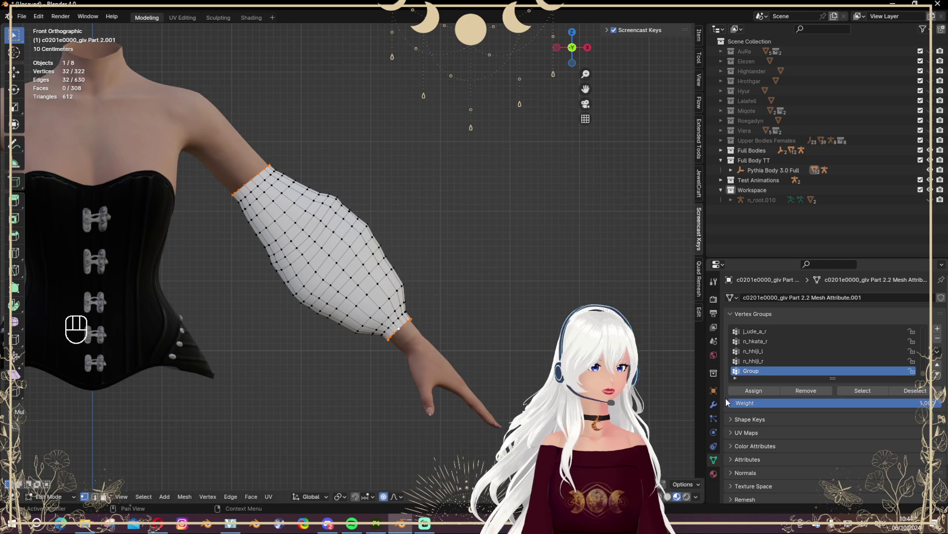
left_click(743, 391)
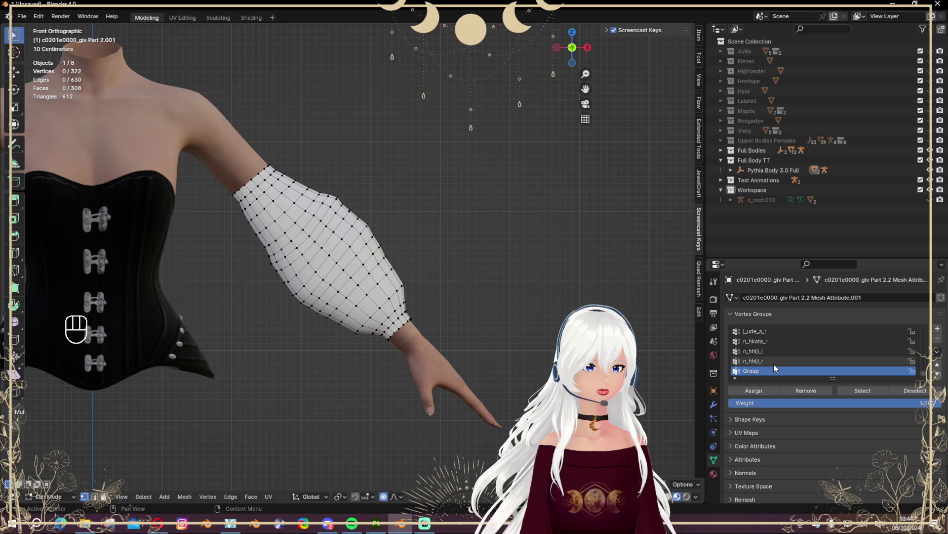
- Return to Object Mode and add Collision physics to the body mesh wearing the corset
key("Tab")
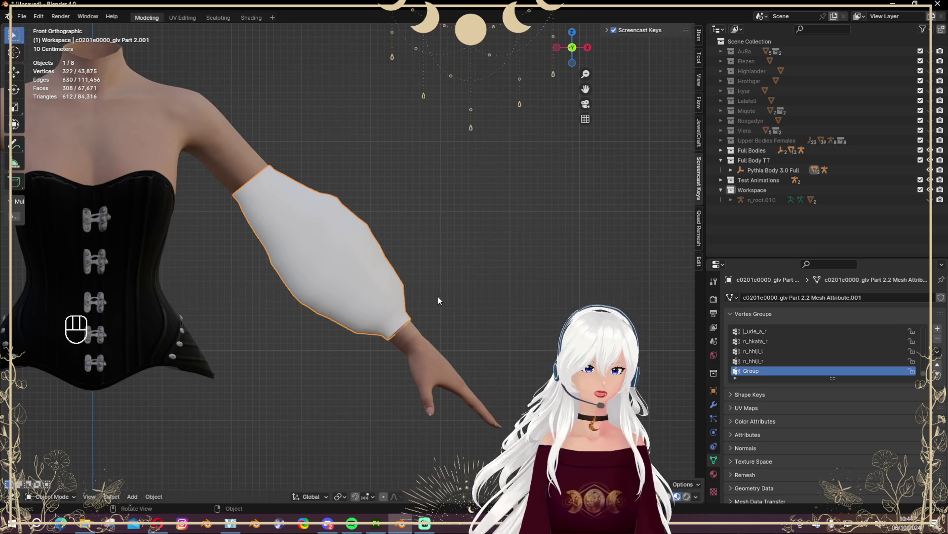
left_click(185, 127)
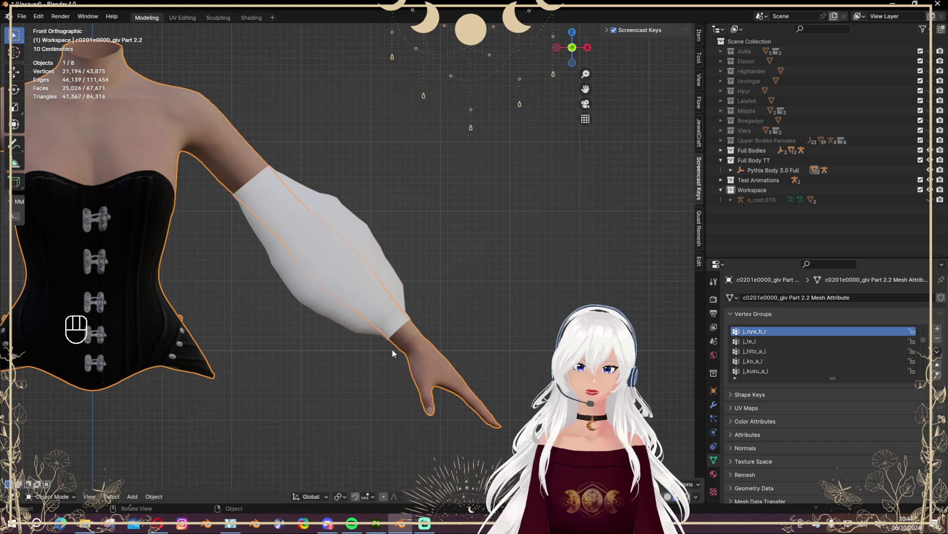
left_click(715, 433)
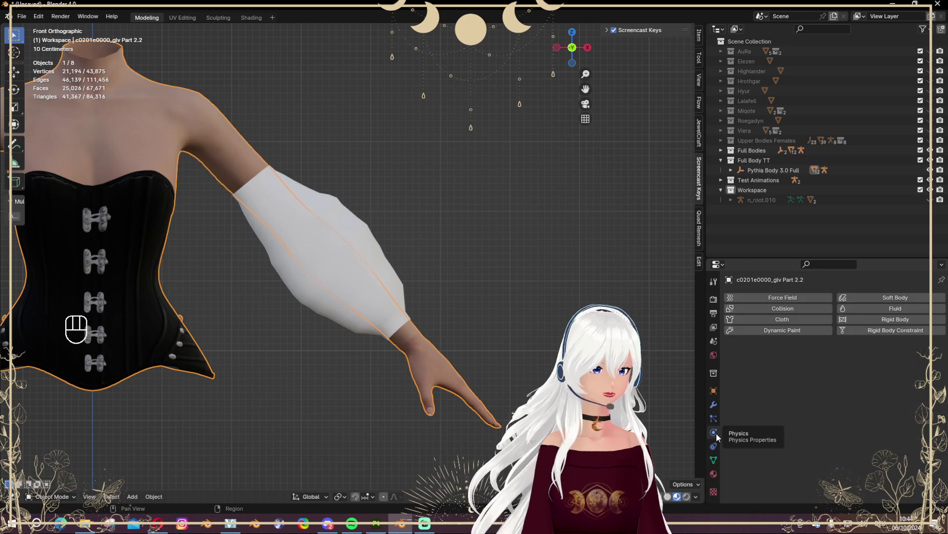
left_click(800, 308)
scroll(260, 293, "down", 3)
scroll(260, 293, "up", 2)
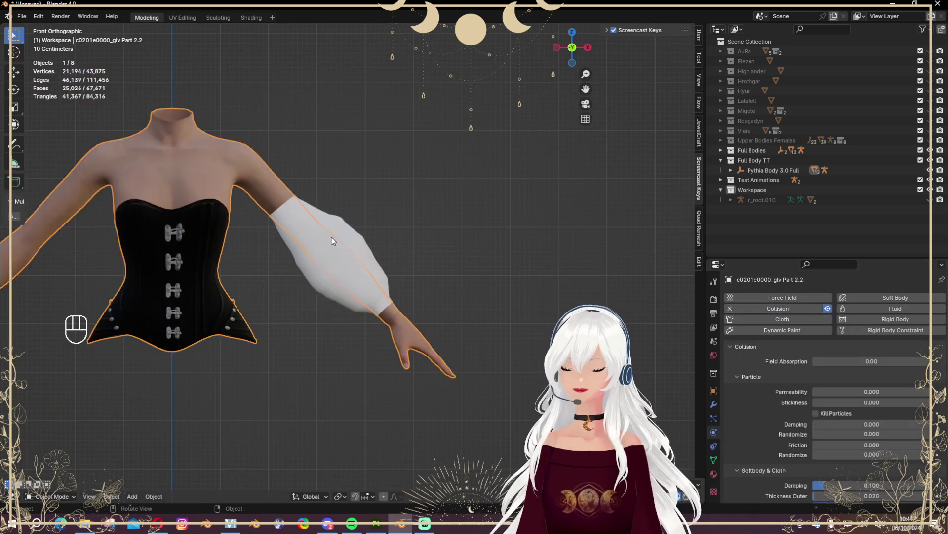
left_click(295, 265)
left_click(278, 182)
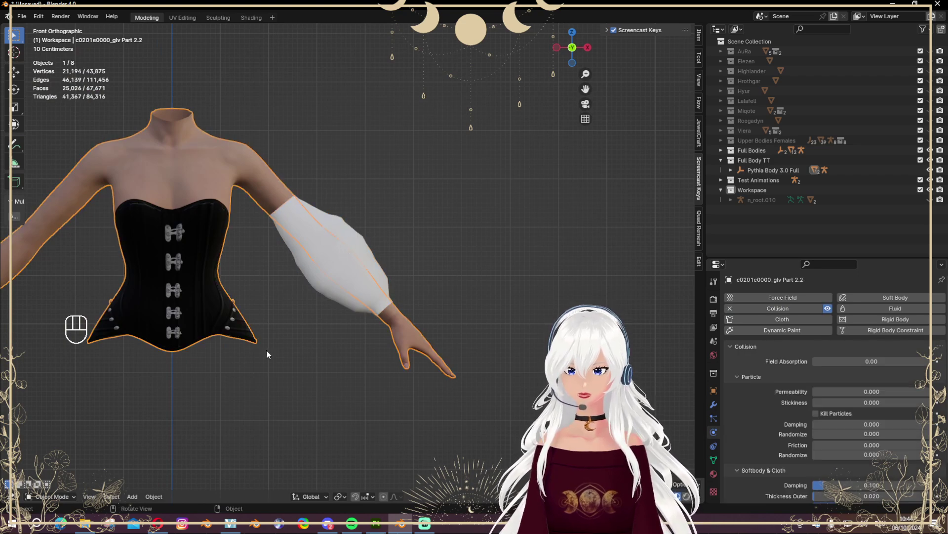
- Add Cloth physics to the white sleeve and apply the Silk preset
left_click(339, 247)
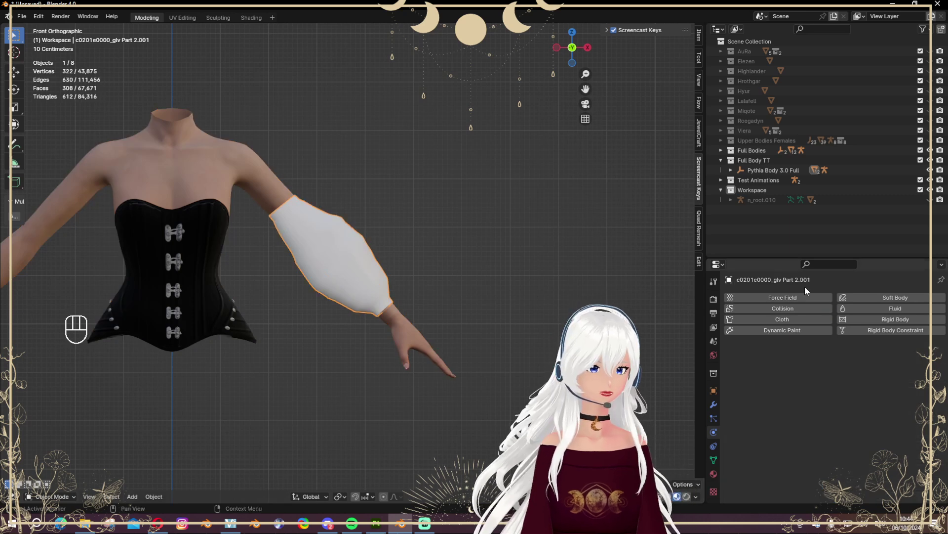
left_click(780, 319)
left_click(927, 347)
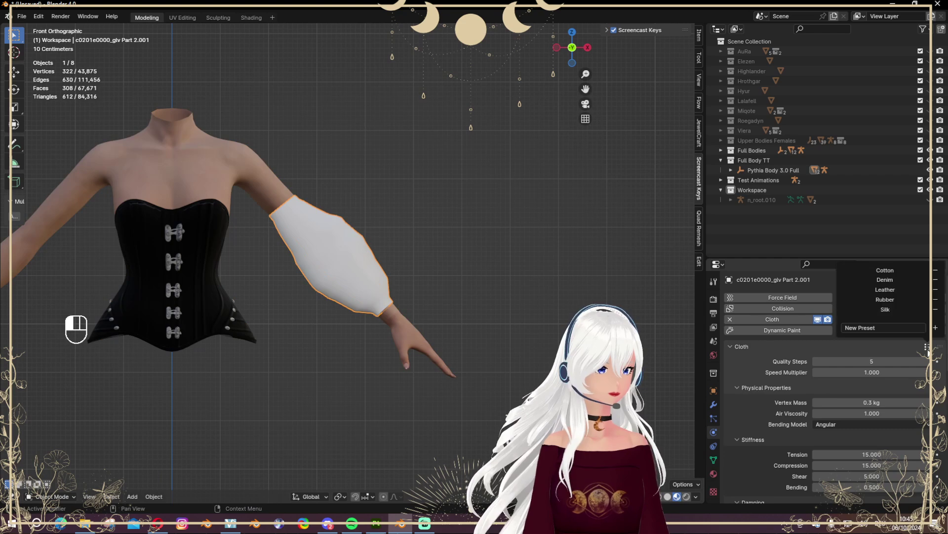
left_click(885, 310)
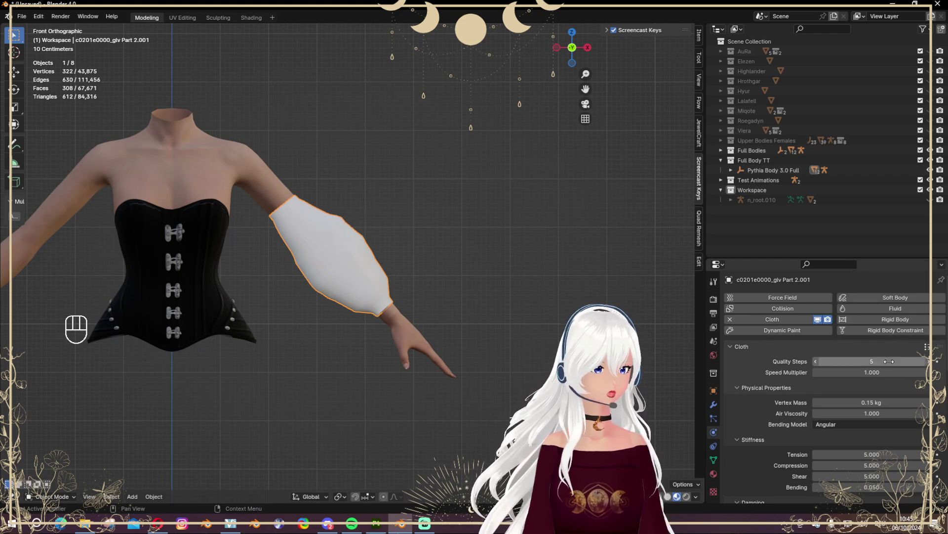
- Set the sleeve cloth's pin group to "Group" and its pin stiffness to 0.800
scroll(890, 361, "down", 3)
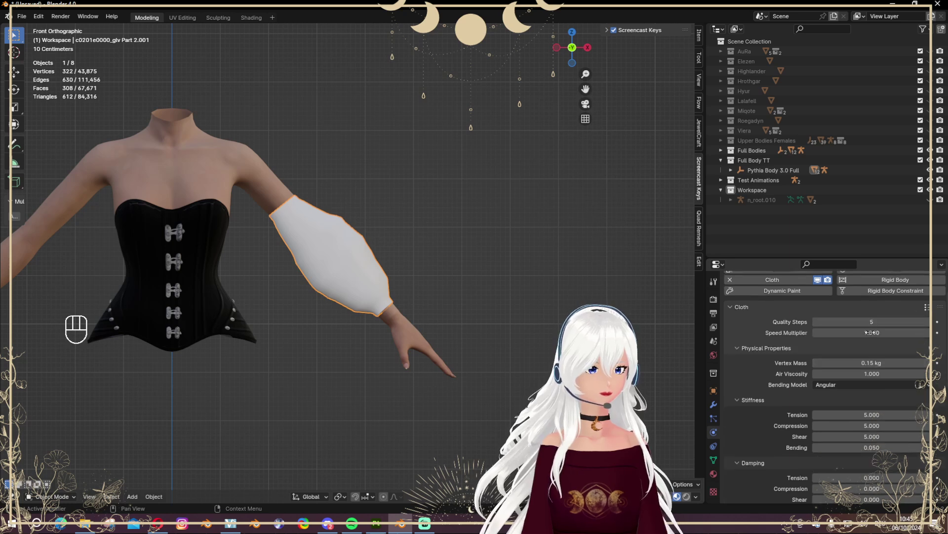
scroll(910, 371, "down", 3)
scroll(911, 371, "down", 10)
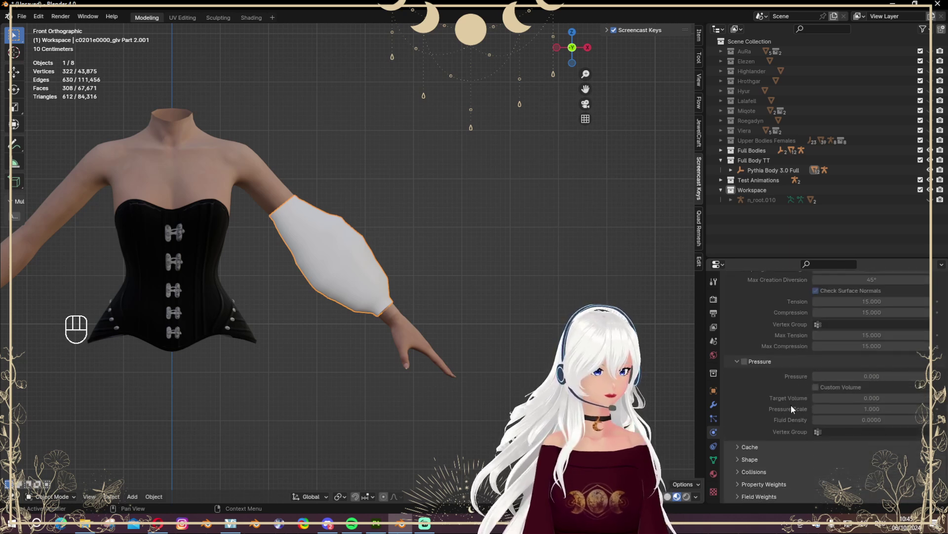
left_click(738, 459)
scroll(888, 393, "down", 4)
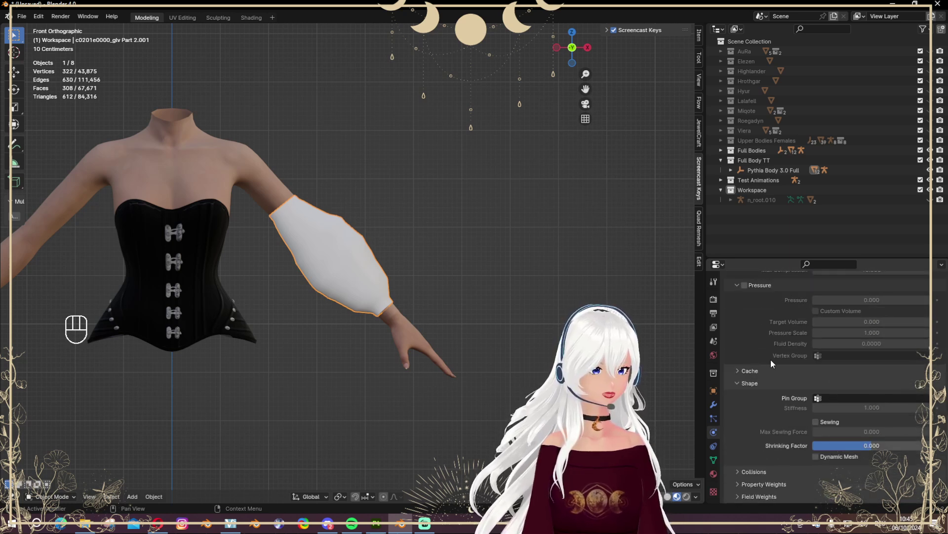
left_click(884, 397)
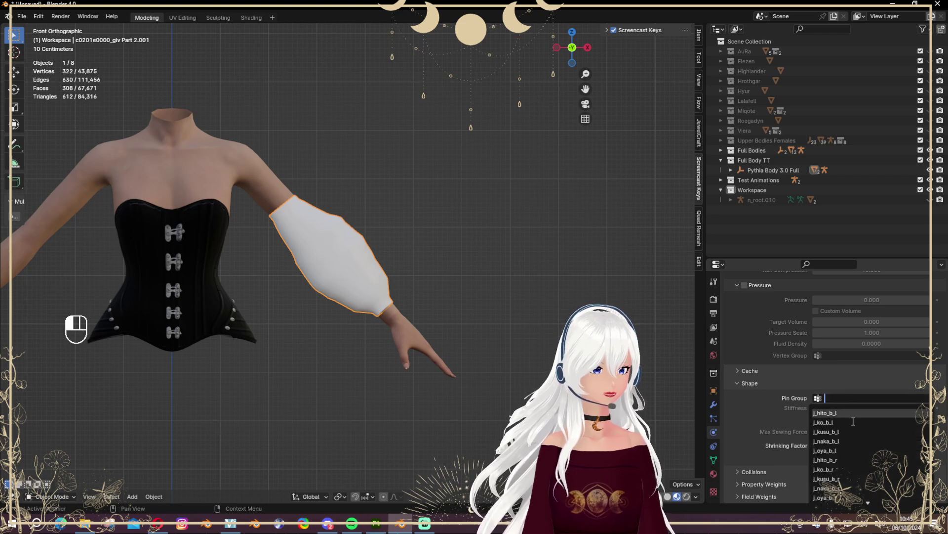
scroll(830, 475, "down", 10)
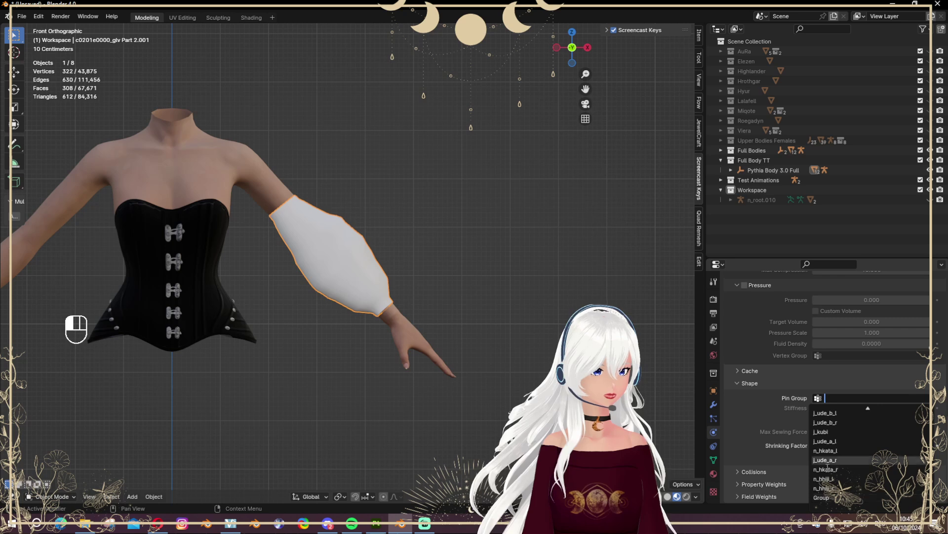
left_click(822, 499)
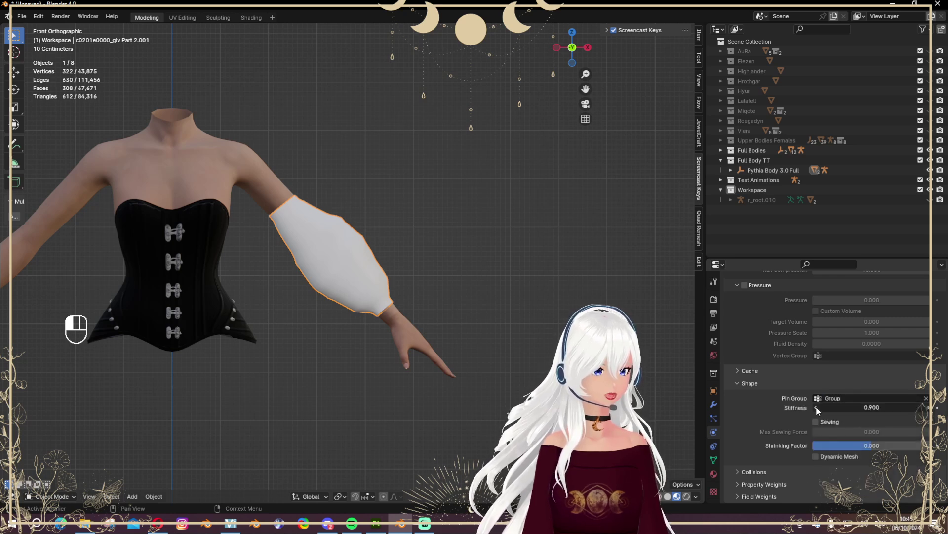
left_click_drag(816, 406, 864, 407)
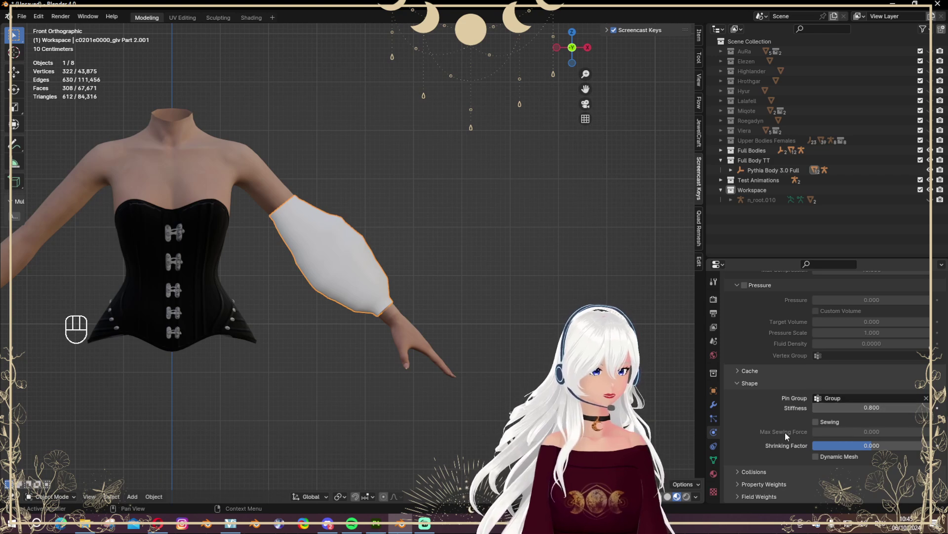
- Set the sleeve cloth's collision quality to 5 and its object collision distance to 0.1 cm
left_click(739, 470)
scroll(772, 473, "down", 7)
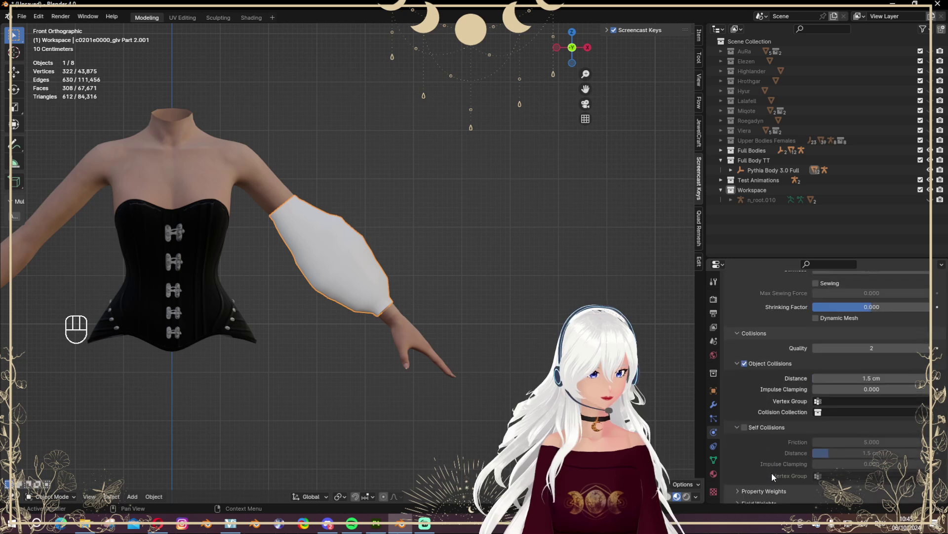
left_click(892, 346)
type("5")
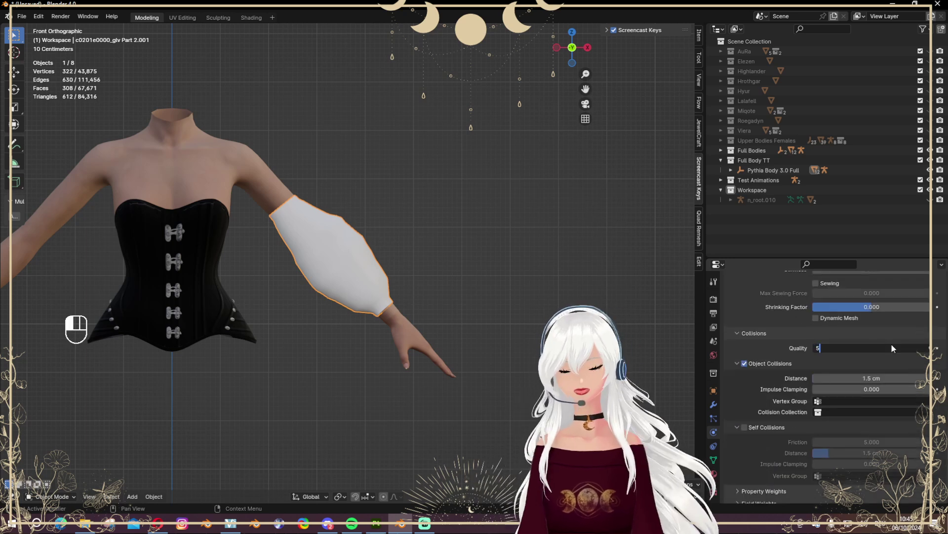
key("Return")
left_click(876, 377)
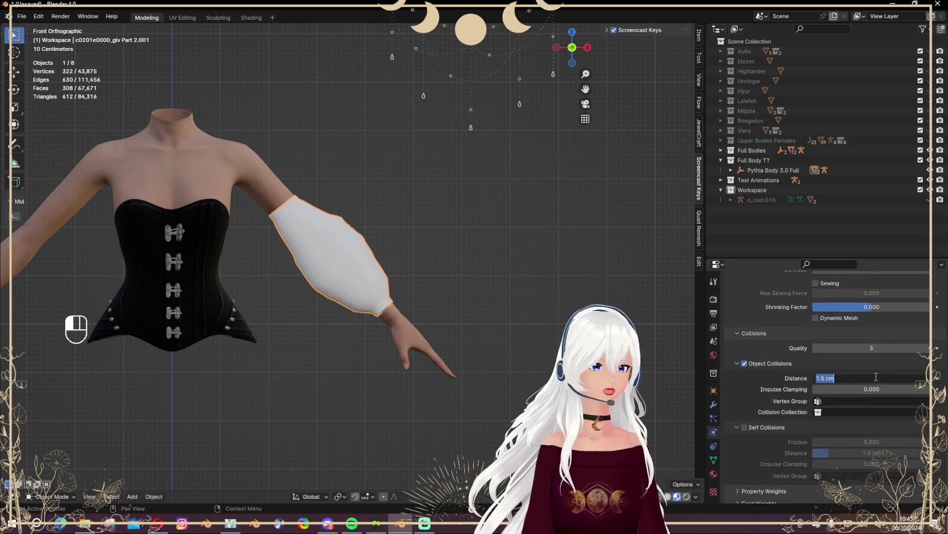
type("0.0001")
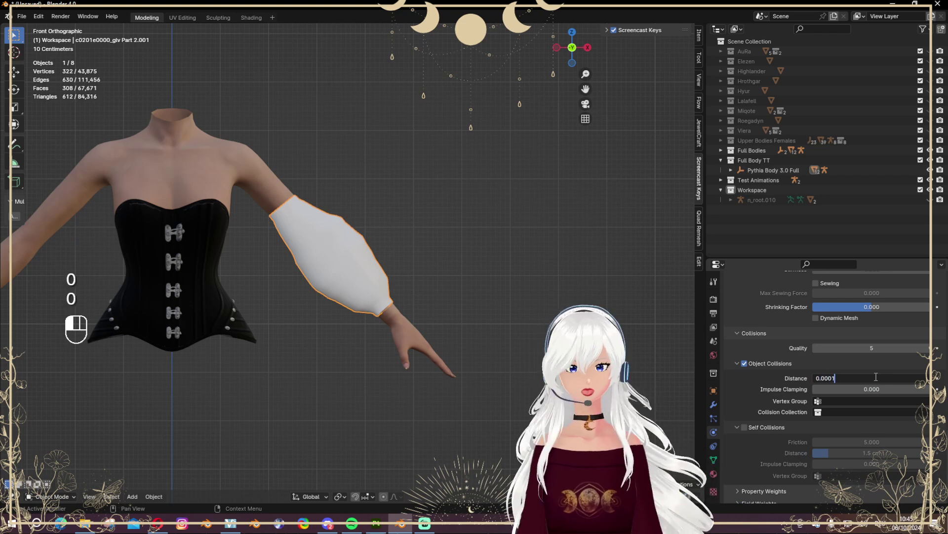
key("Return")
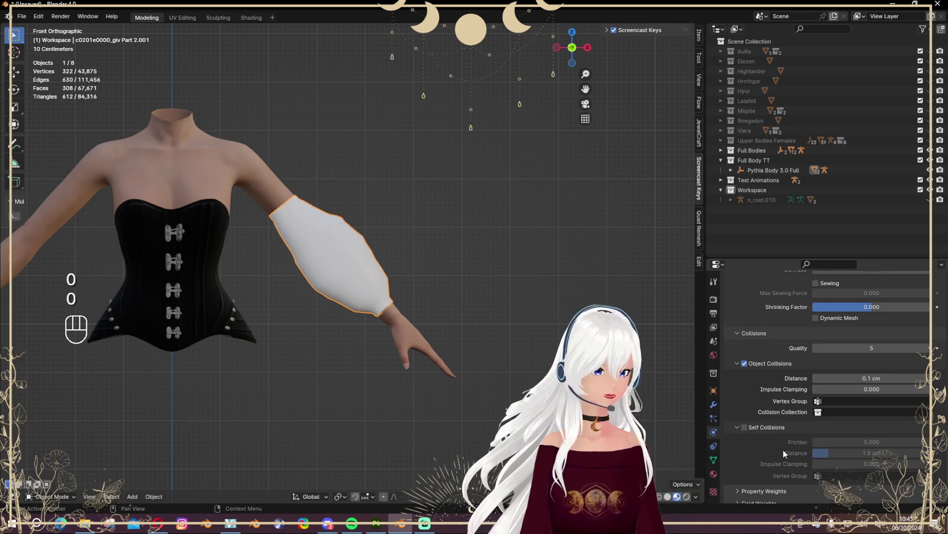
- Enable self collisions on the sleeve cloth with a distance of 0.1 cm, and deselect the sleeve
left_click(744, 426)
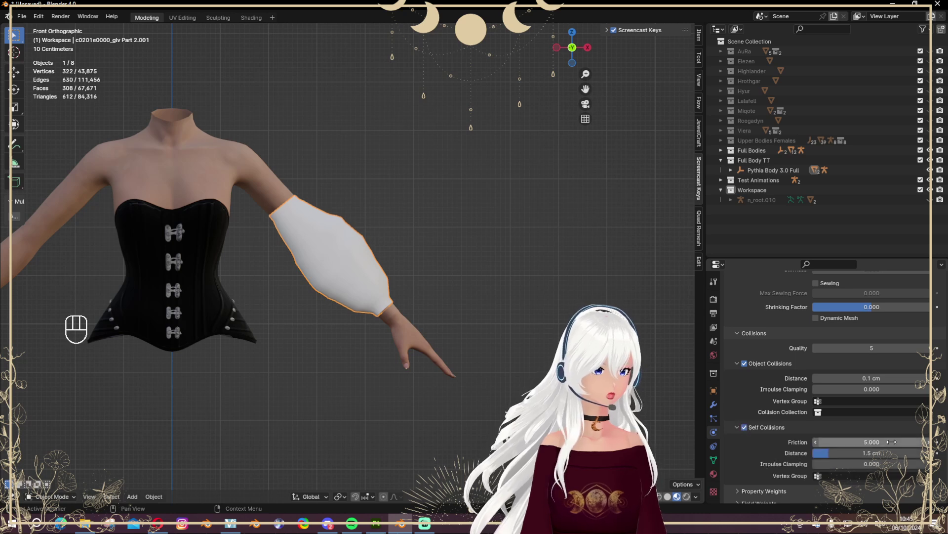
left_click(885, 451)
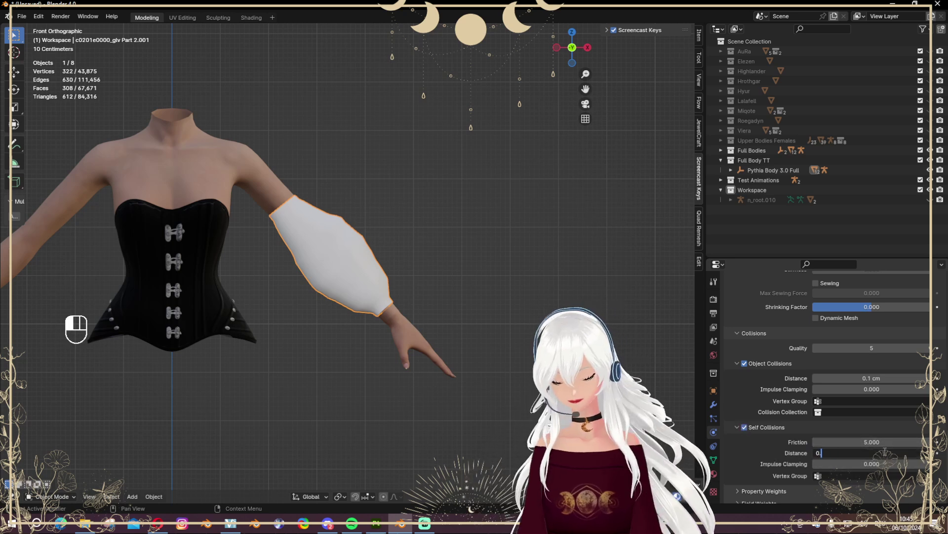
type("0.0001")
key("Return")
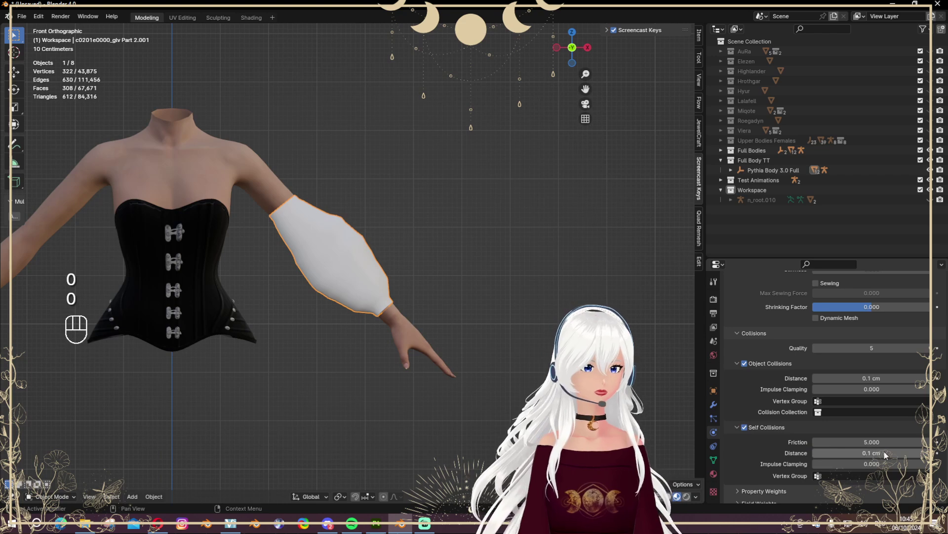
left_click(464, 296)
scroll(349, 172, "up", 2)
scroll(349, 177, "down", 2)
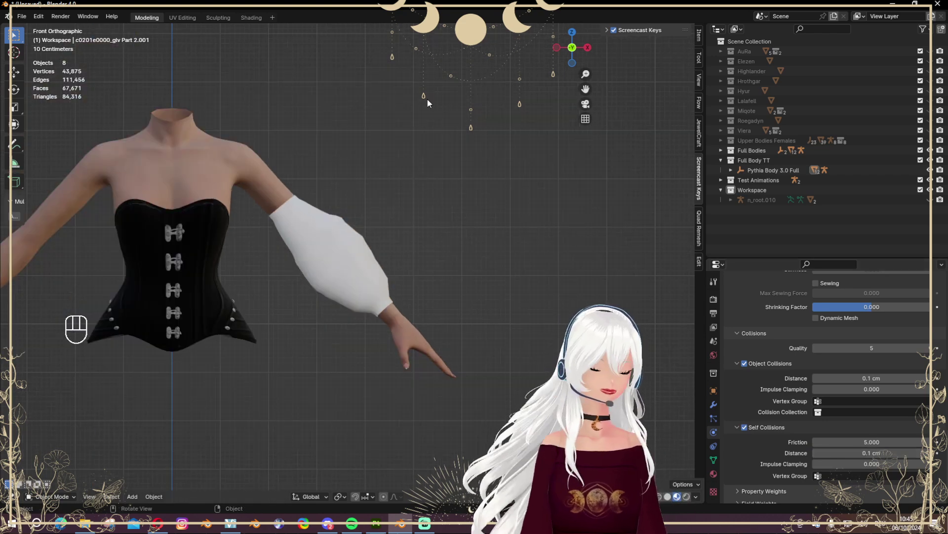
- Add a general Animation workspace to the file
left_click(273, 17)
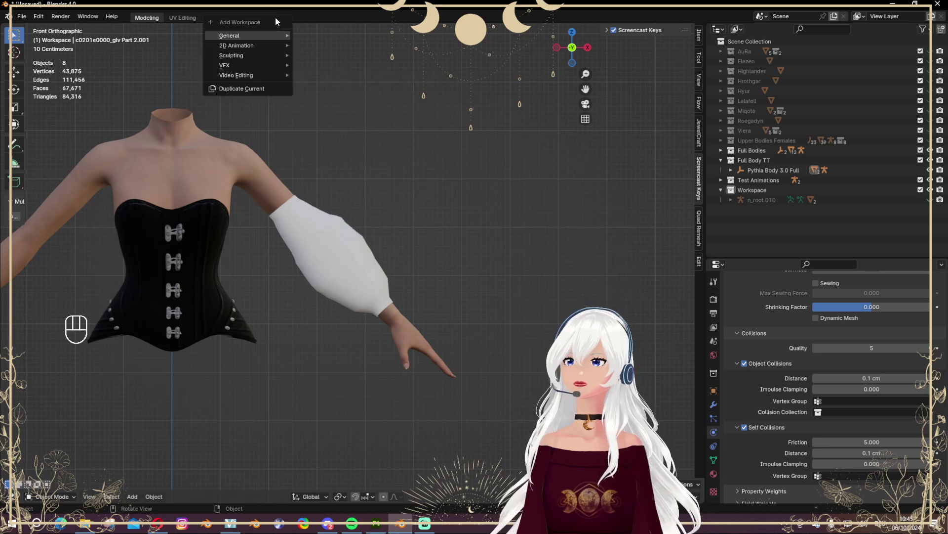
left_click(272, 17)
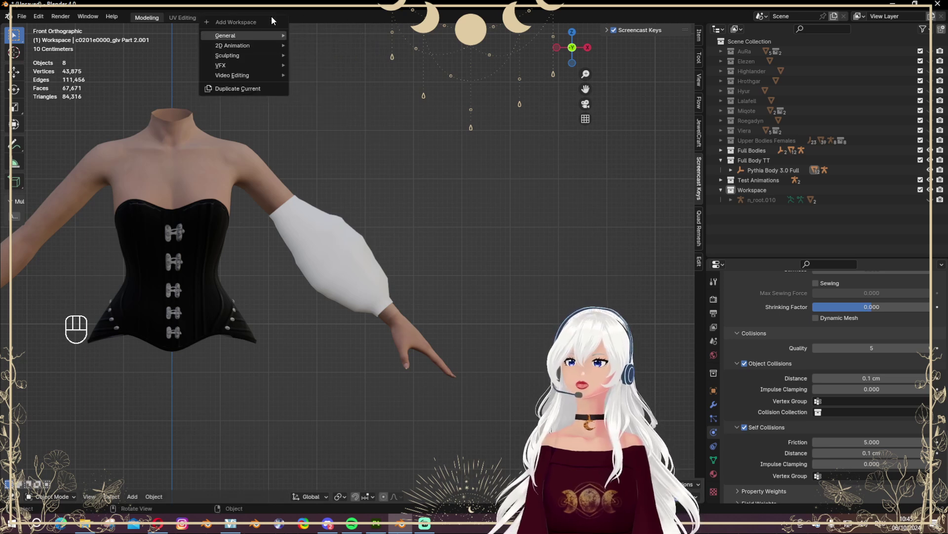
mouse_move(258, 35)
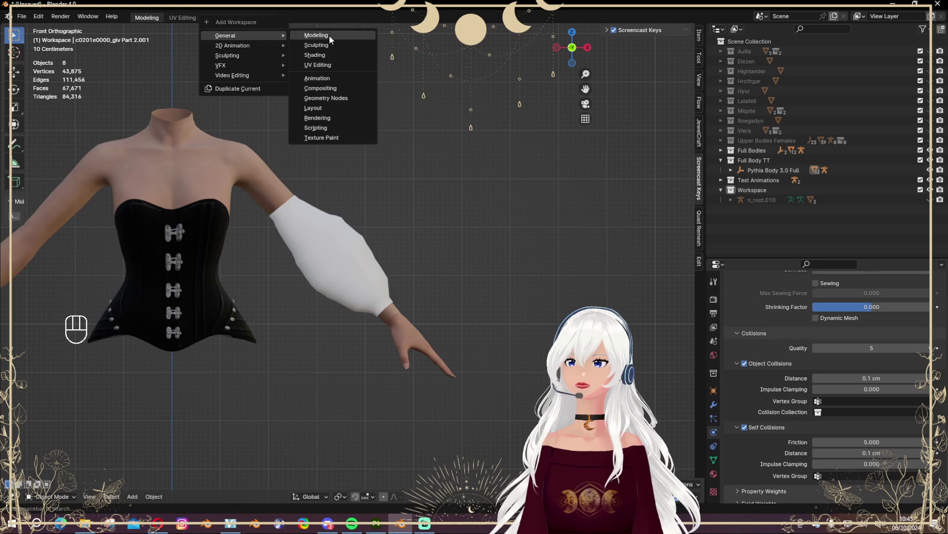
left_click(323, 77)
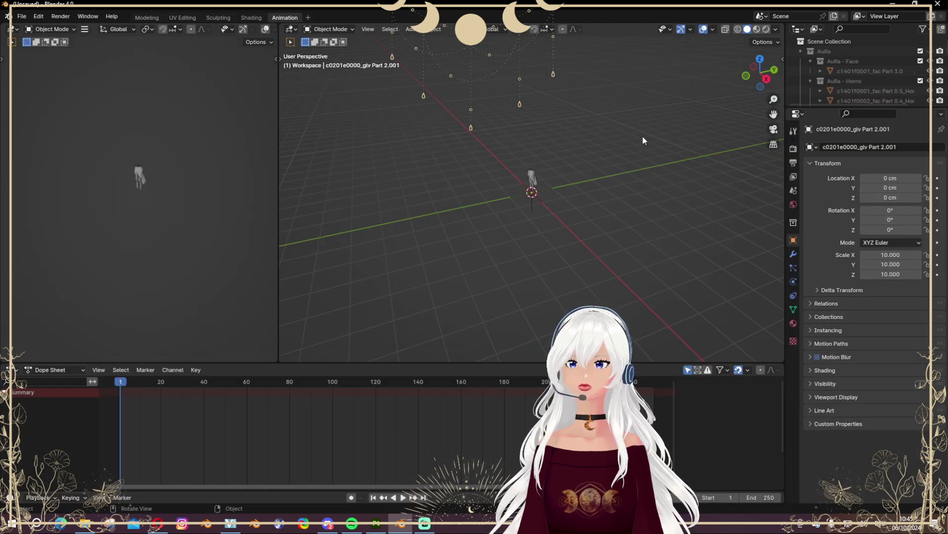
- Frame the torso and sleeve in both Animation viewports, and display the larger viewport in Material Preview shading
middle_click_drag(547, 135, 540, 239, "shift")
scroll(568, 224, "up", 2)
mouse_move(597, 211)
middle_mouse_down()
mouse_move(589, 238)
mouse_move(603, 220)
middle_mouse_up()
scroll(634, 226, "up", 2)
scroll(635, 230, "up", 1)
scroll(126, 118, "up", 4)
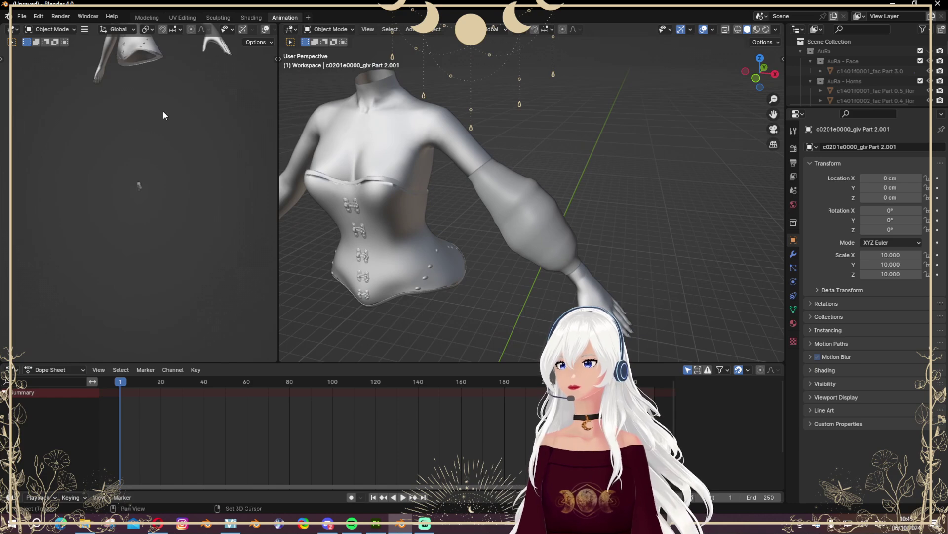
middle_click_drag(163, 111, 132, 249)
scroll(167, 198, "down", 6)
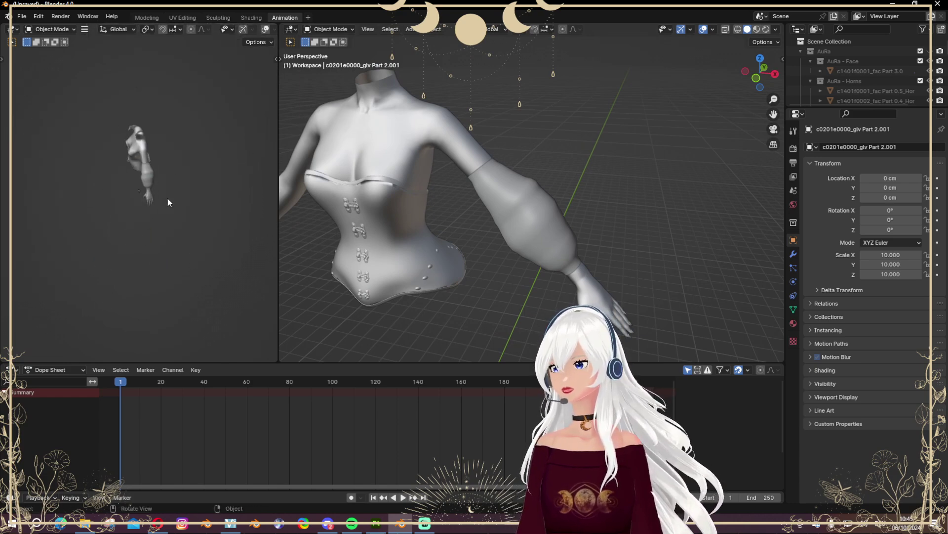
scroll(123, 120, "down", 3)
scroll(123, 120, "up", 8)
middle_click_drag(193, 189, 154, 216)
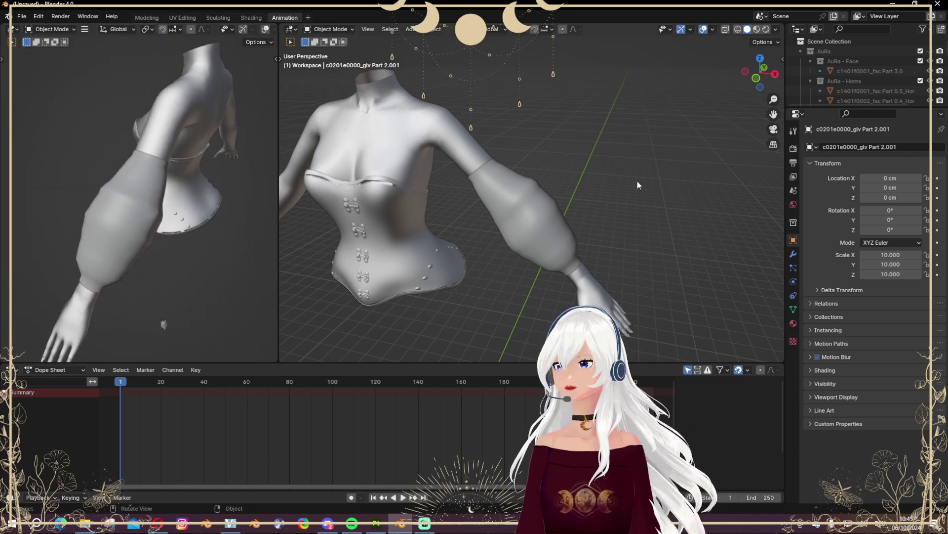
middle_click_drag(637, 180, 647, 167)
left_click(756, 28)
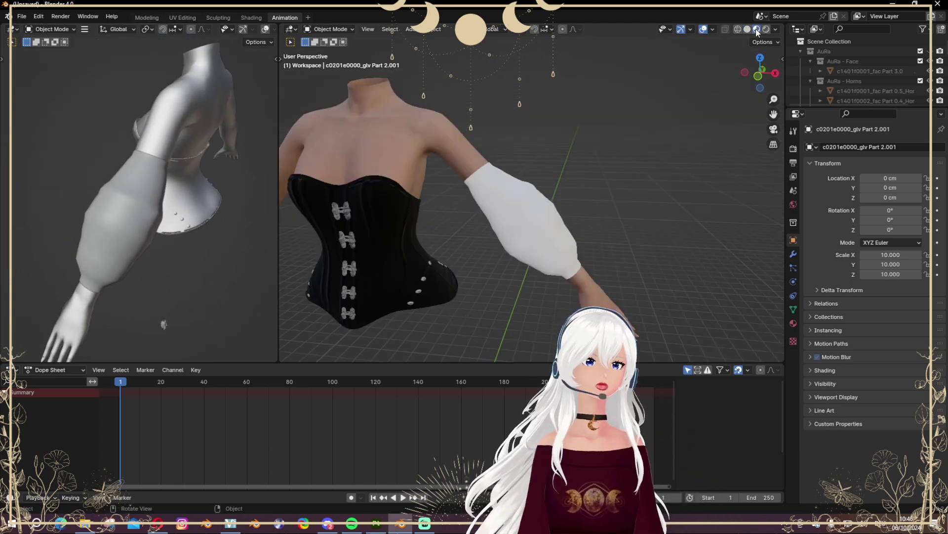
scroll(583, 154, "up", 2)
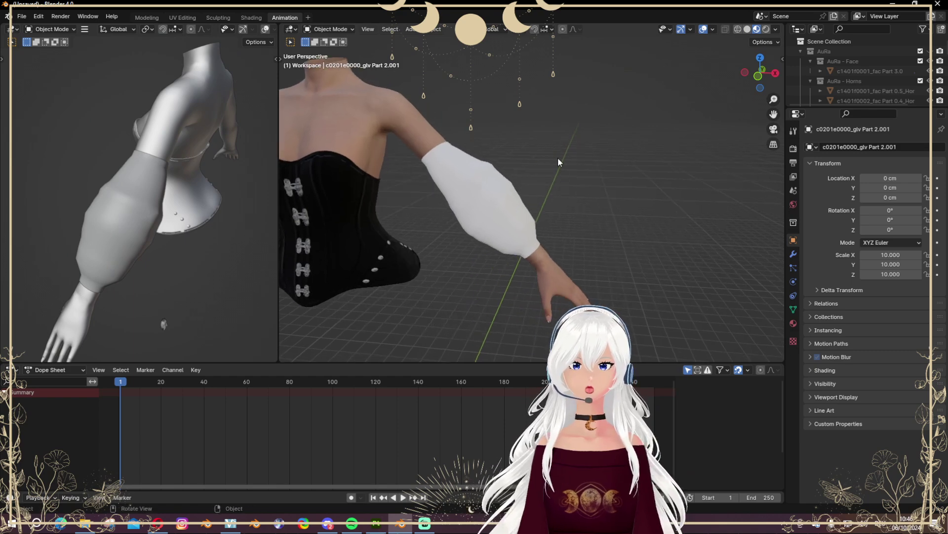
- Run the sleeve's cloth simulation to about frame 43 as a preview, and return to the first frame
left_click(449, 186)
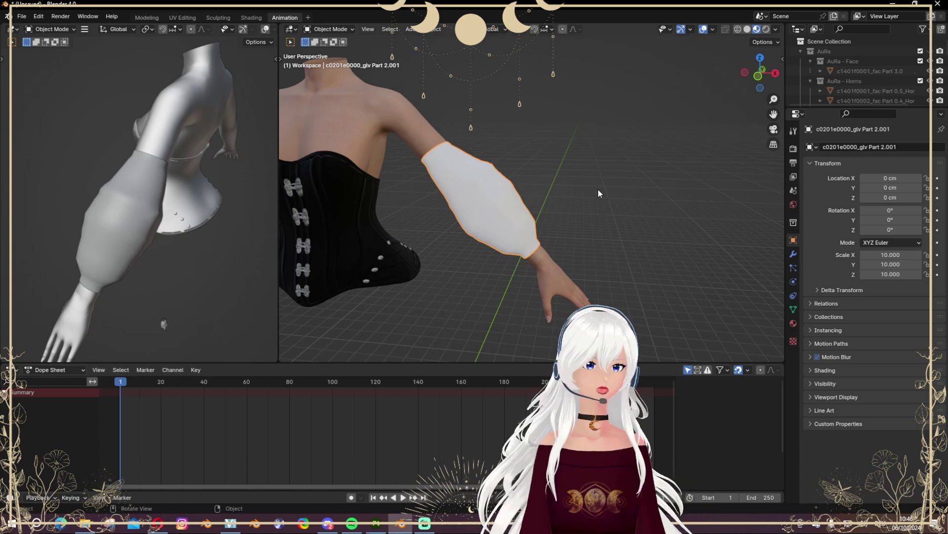
left_click(793, 254)
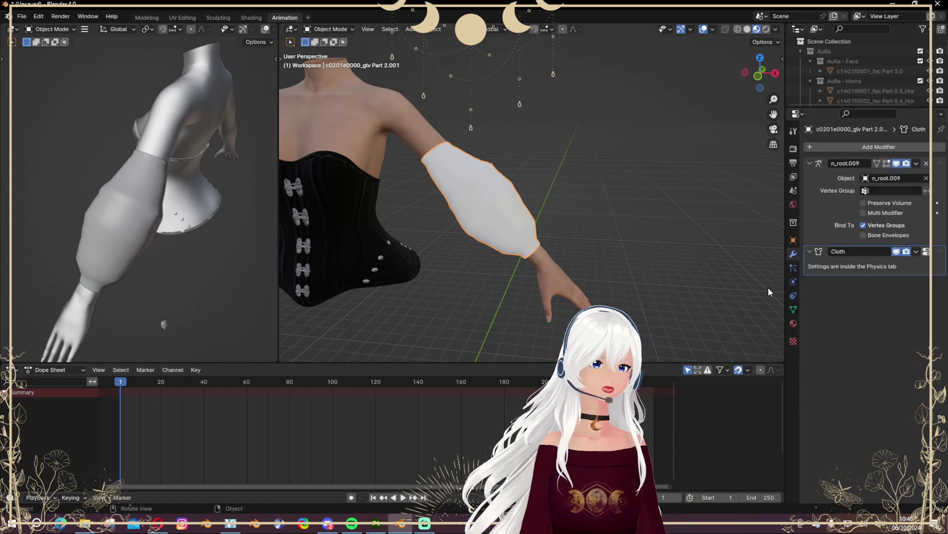
middle_click_drag(620, 249, 631, 248)
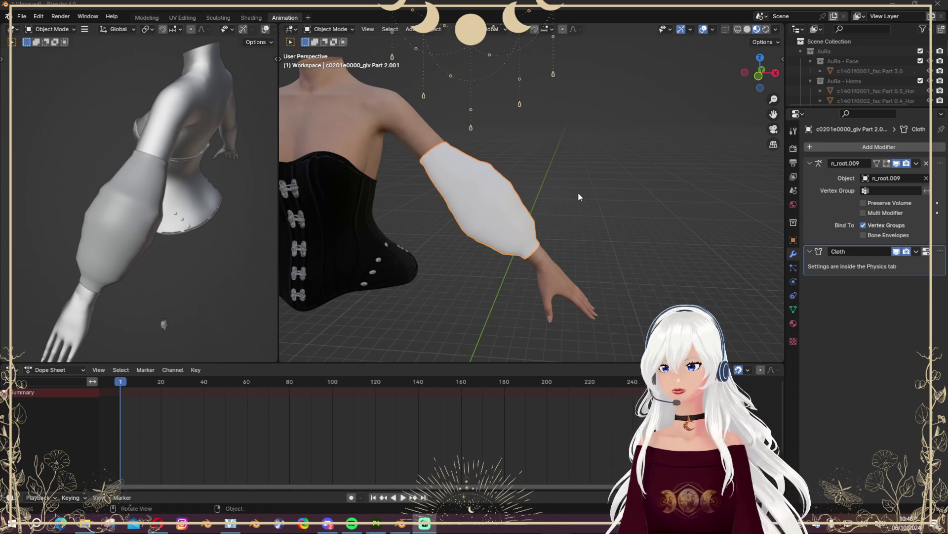
left_click(475, 292)
key("space")
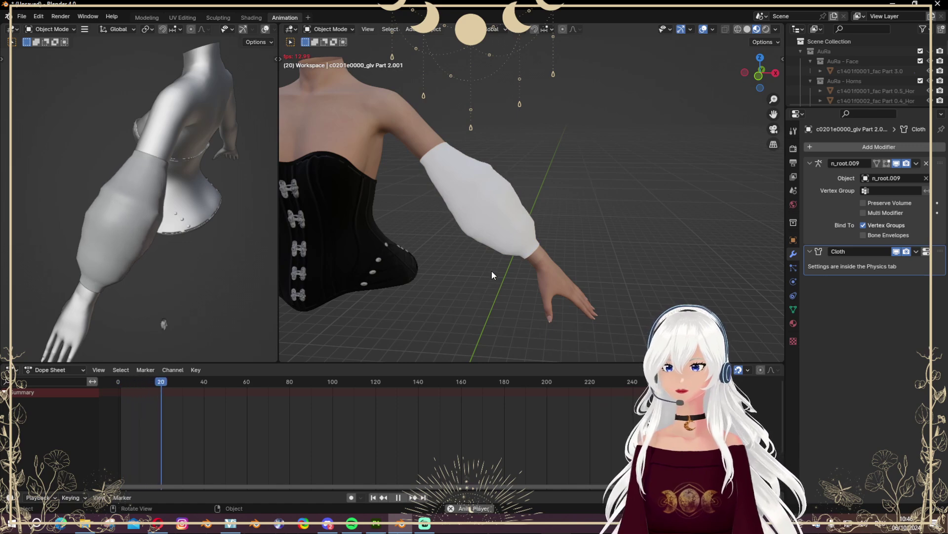
key("space")
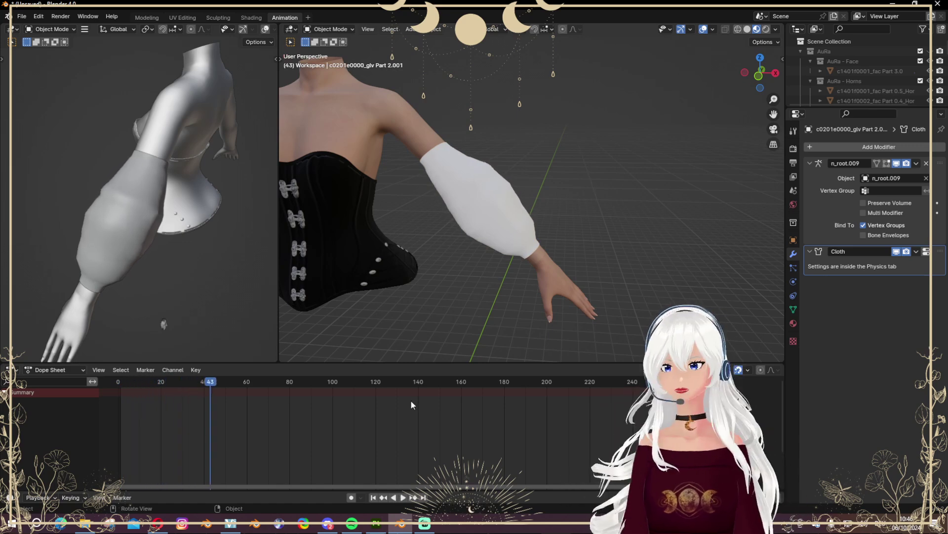
left_click(374, 498)
- Add a Subdivision Surface modifier with 2 viewport levels to the sleeve and place it above the Cloth modifier
left_click(485, 205)
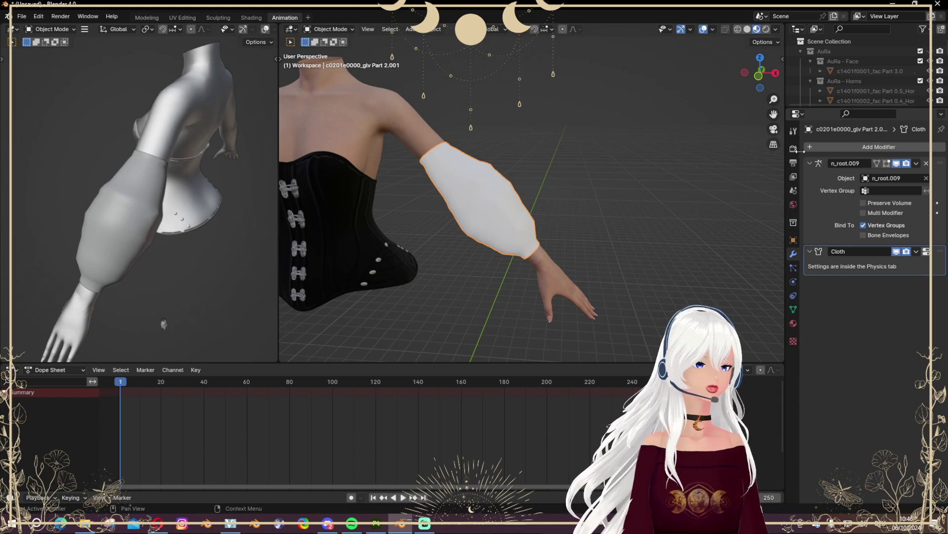
left_click(865, 144)
key("space")
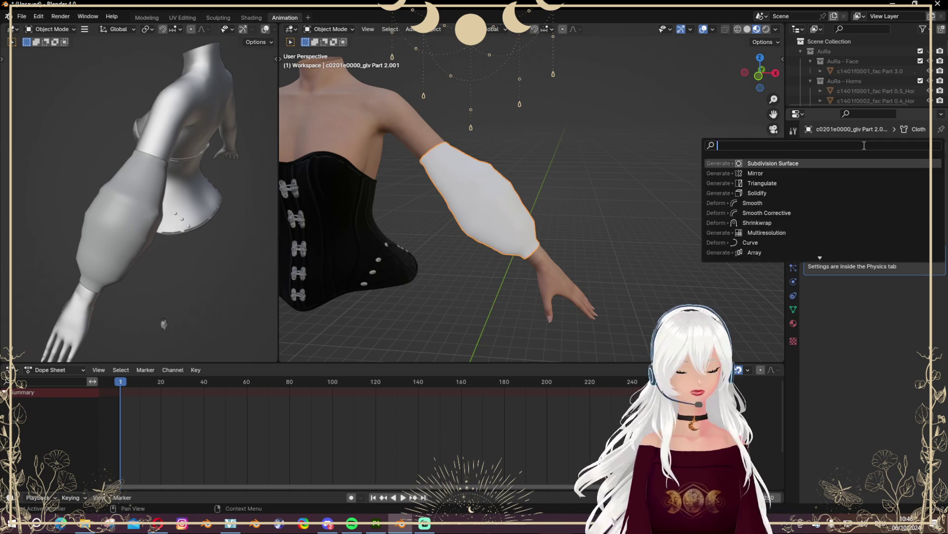
type("subdi")
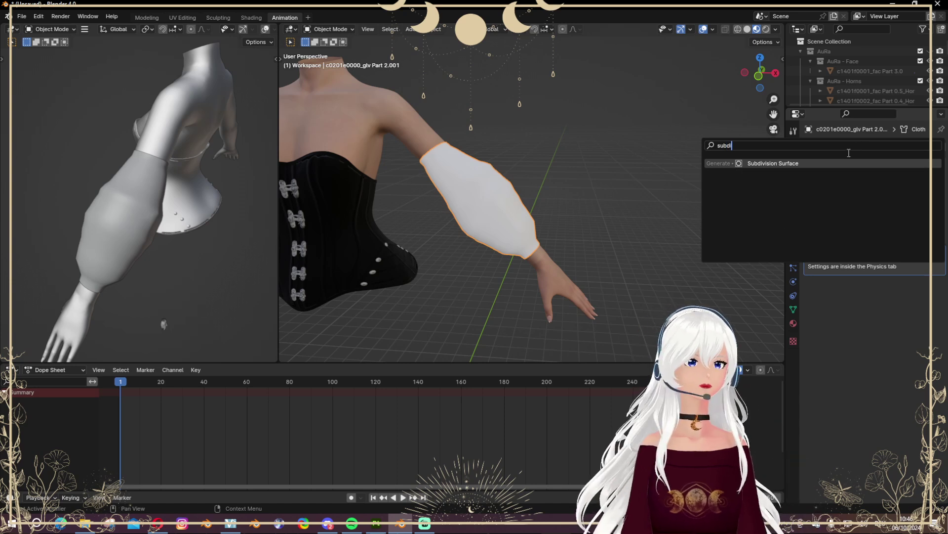
left_click(822, 163)
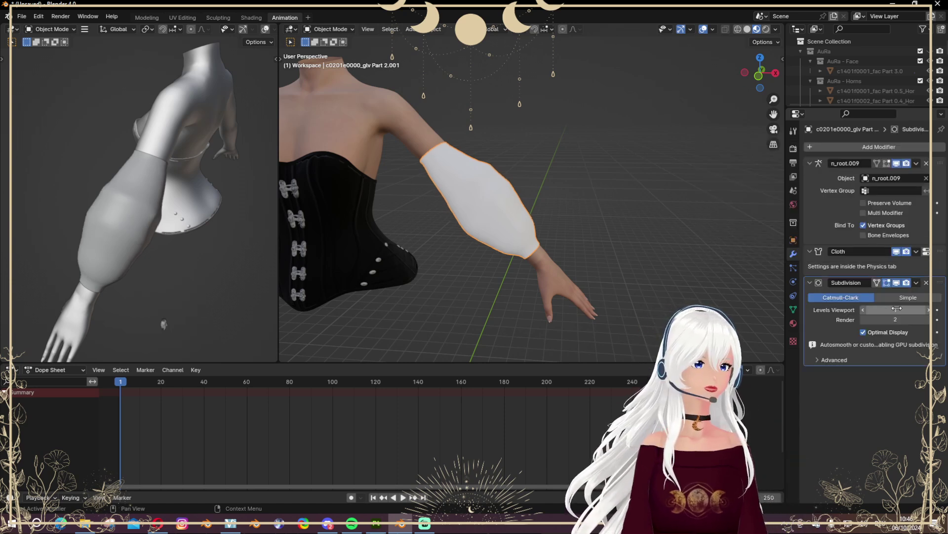
left_click_drag(941, 262, 940, 255)
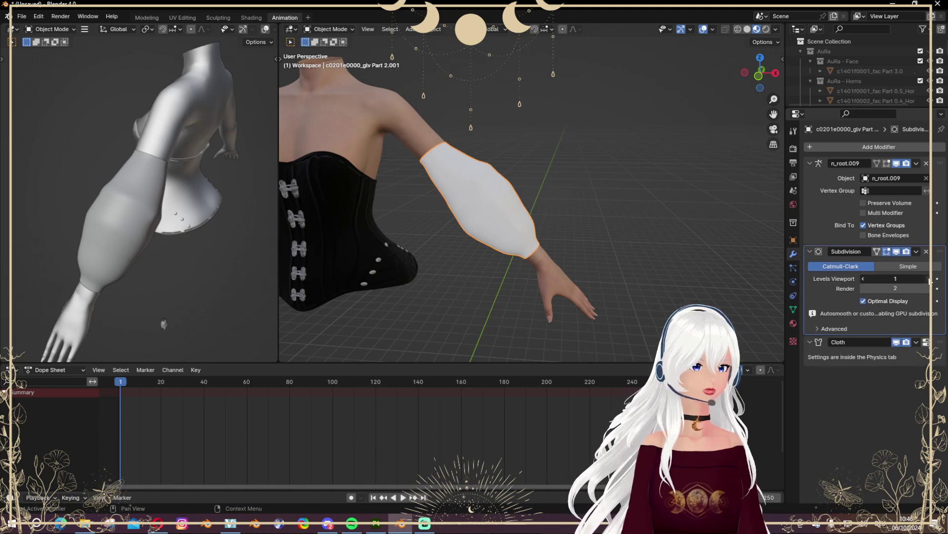
- Run the subdivided sleeve's cloth simulation to about frame 21 and examine the folds around the arm
key("space")
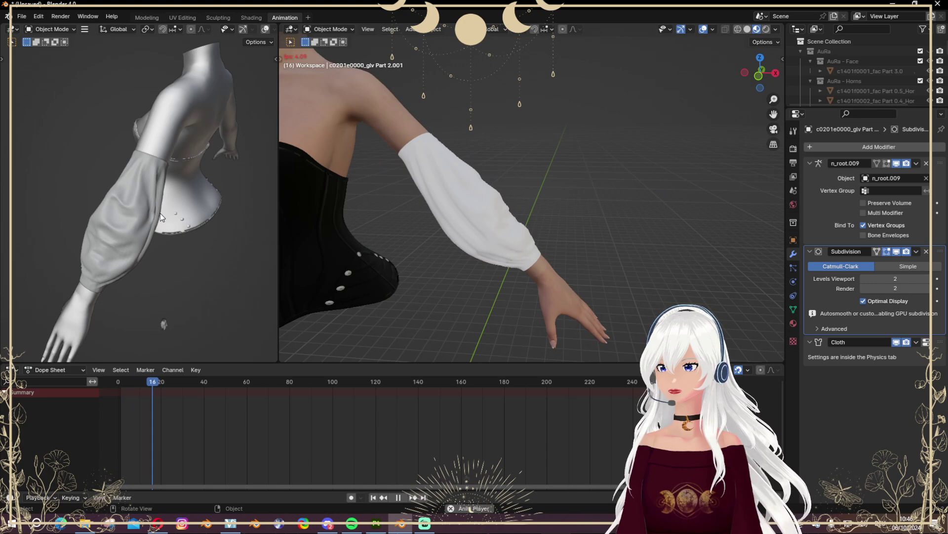
key("space")
middle_click_drag(556, 214, 503, 173)
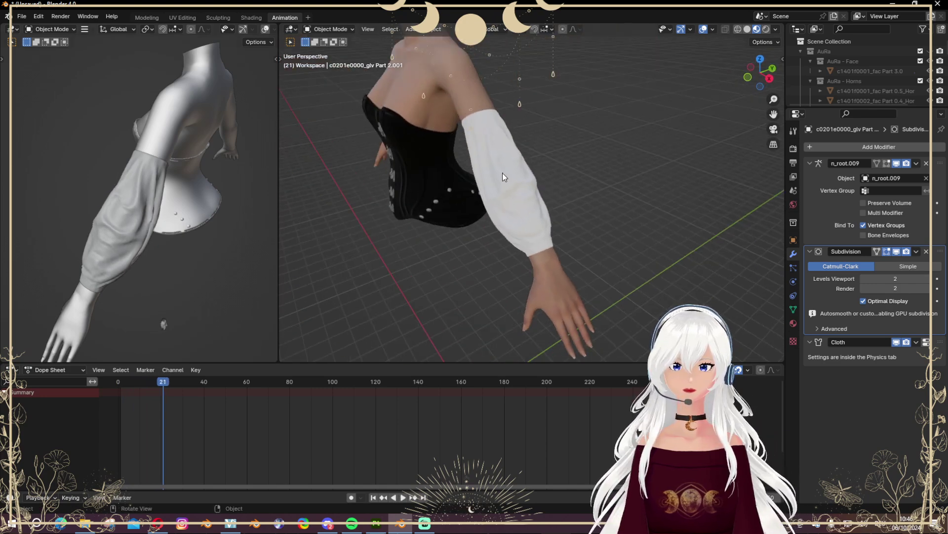
- Darken the sleeve material's base color to near black with an HSV value of 0.004
left_click(793, 321)
left_click(904, 252)
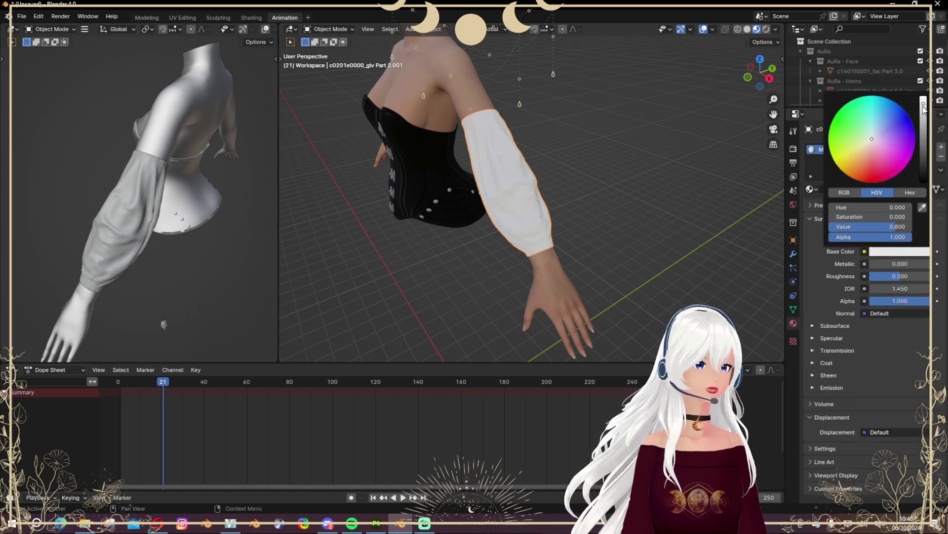
left_click_drag(923, 109, 924, 179)
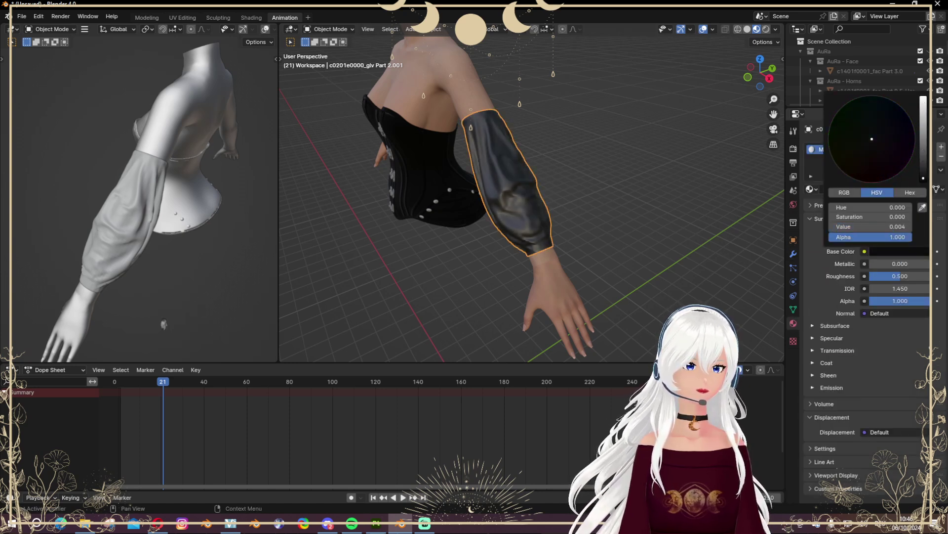
left_click(565, 224)
middle_click_drag(565, 225, 588, 181)
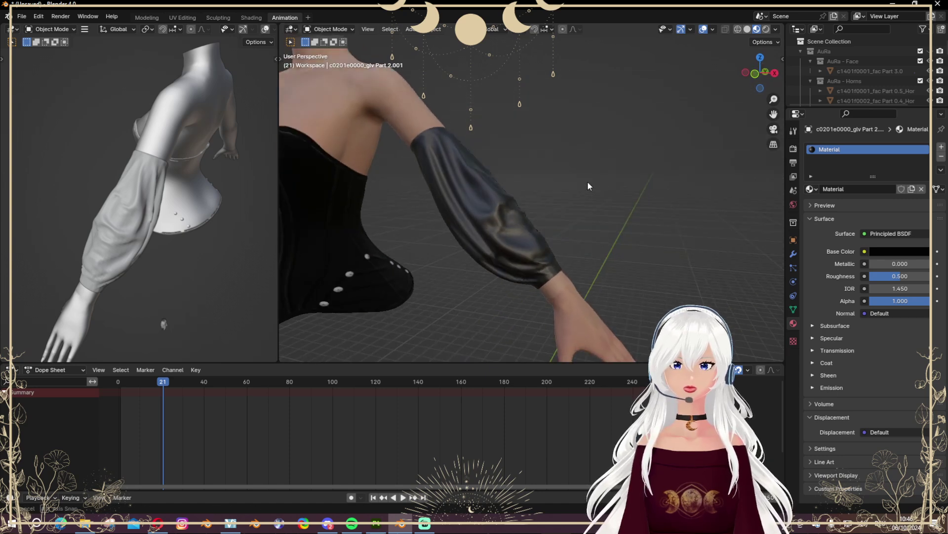
- Return the timeline to the first frame and expand the Property Weights settings of the sleeve's cloth physics
left_click(383, 496)
left_click(491, 205)
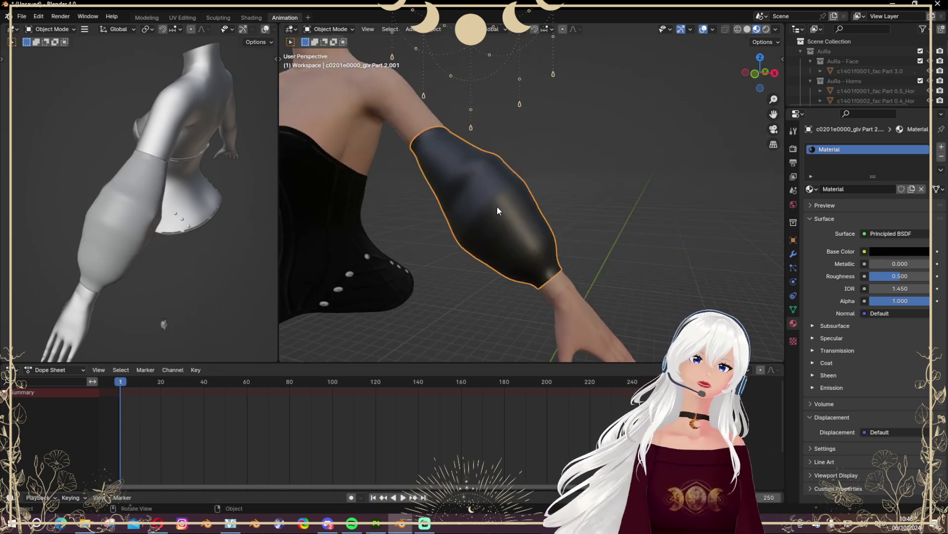
middle_click_drag(497, 207, 516, 212)
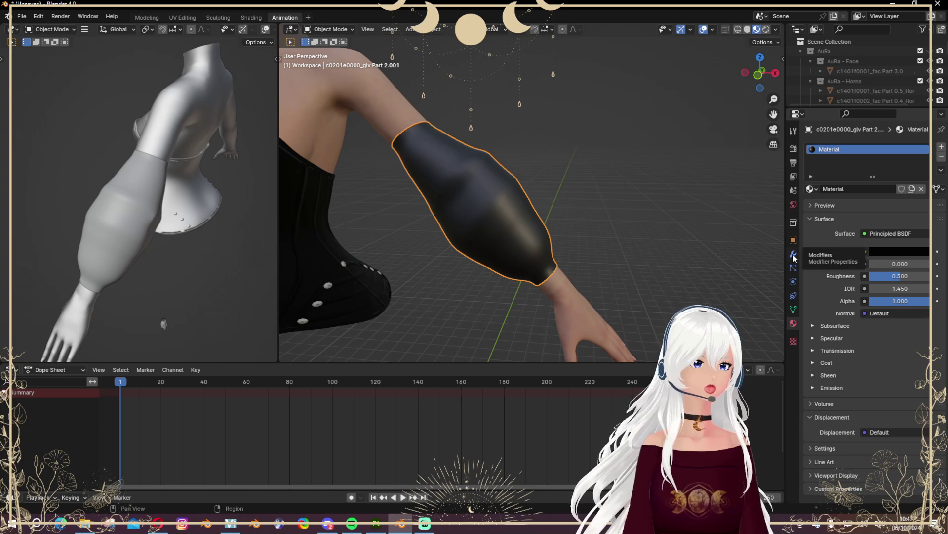
left_click(794, 281)
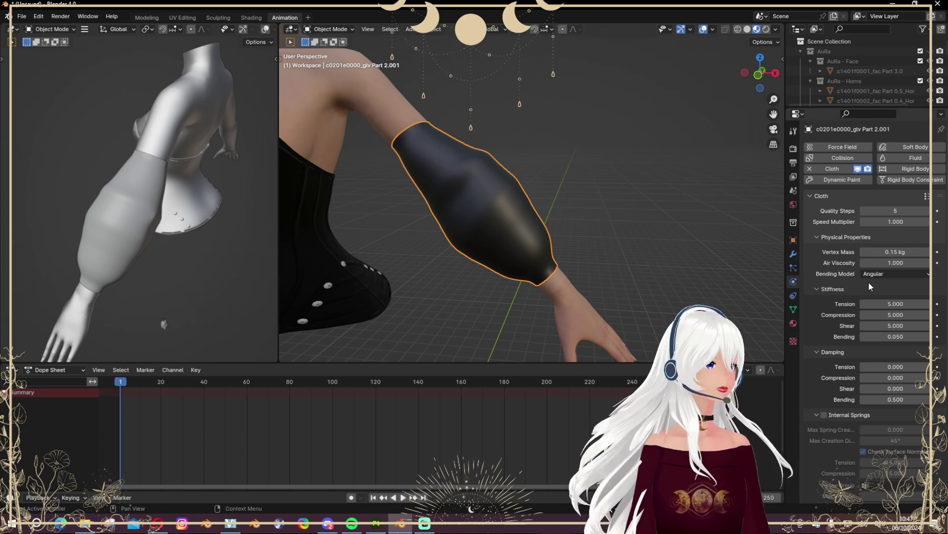
scroll(881, 285, "down", 6)
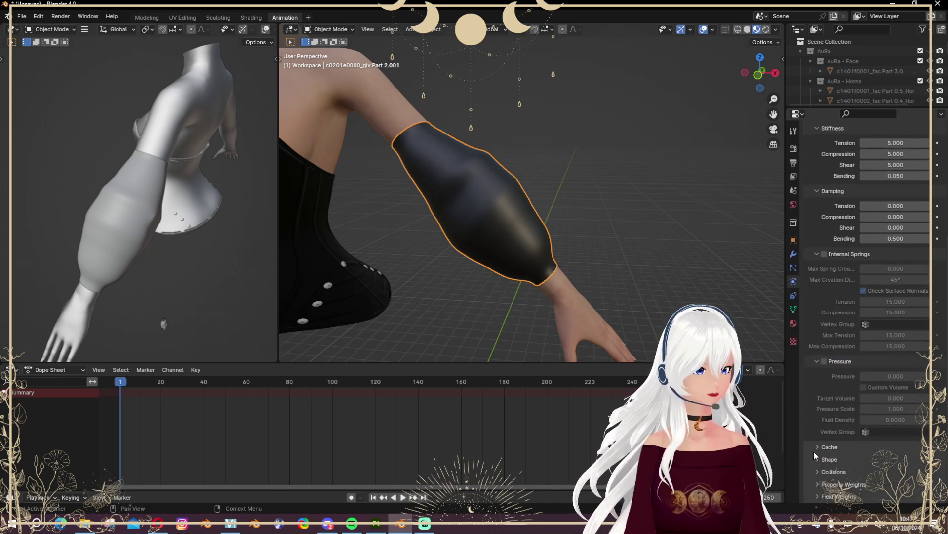
left_click(817, 483)
scroll(915, 397, "down", 6)
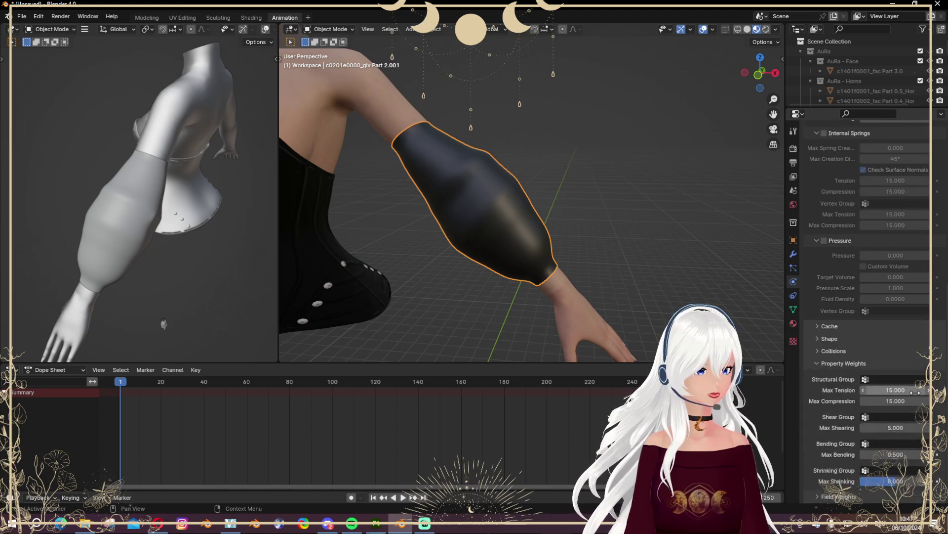
left_click(884, 481)
- Assign the vertex group Group as the sleeve cloth's shrinking group and set its maximum shrinking to 0.449
middle_click_drag(656, 295, 453, 156)
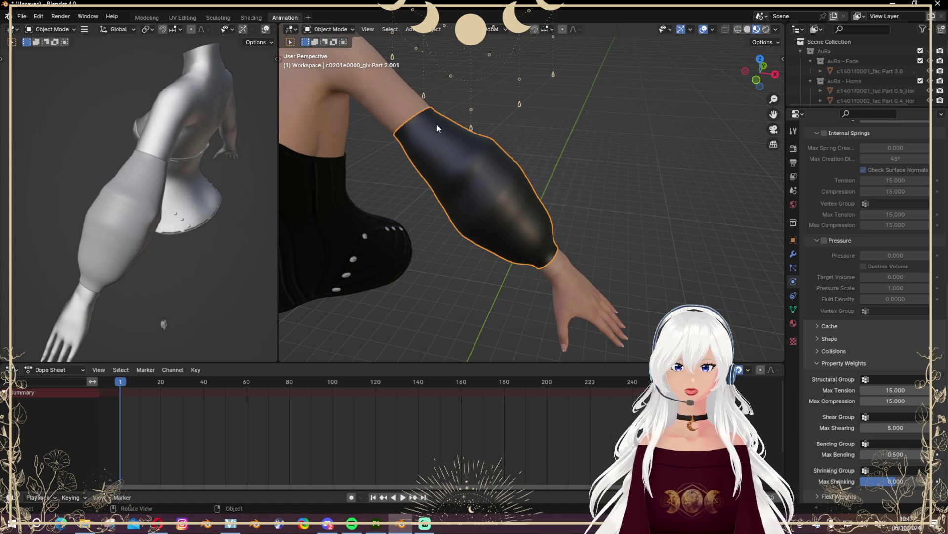
middle_click_drag(431, 88, 612, 124)
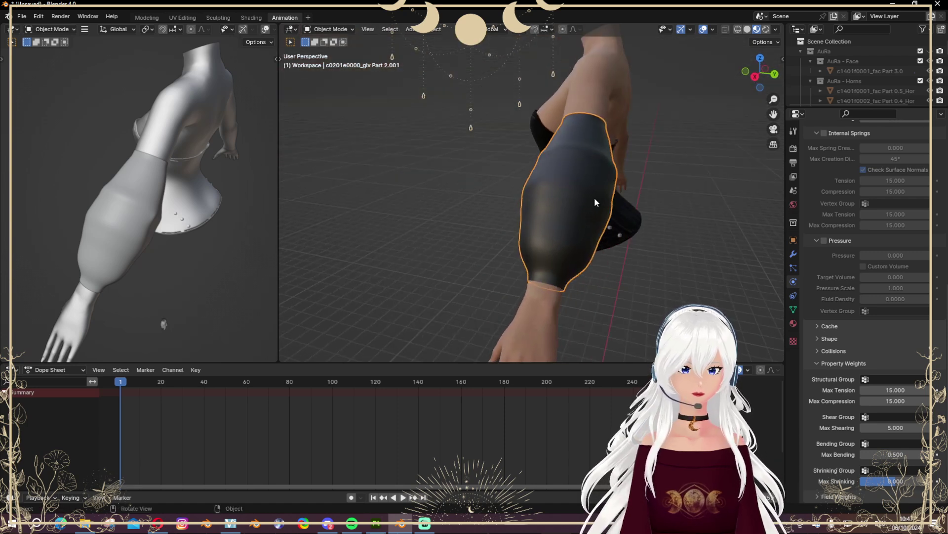
middle_click_drag(535, 260, 621, 268)
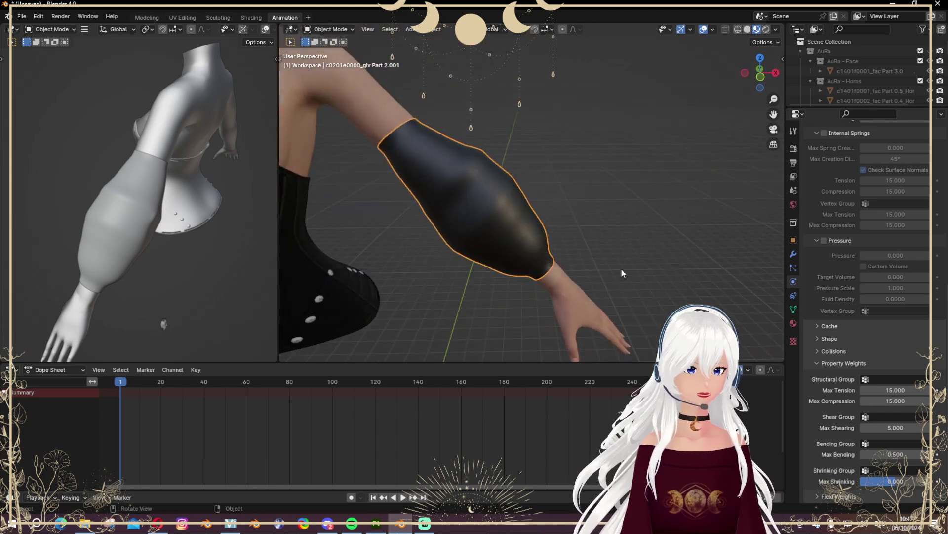
left_click(892, 470)
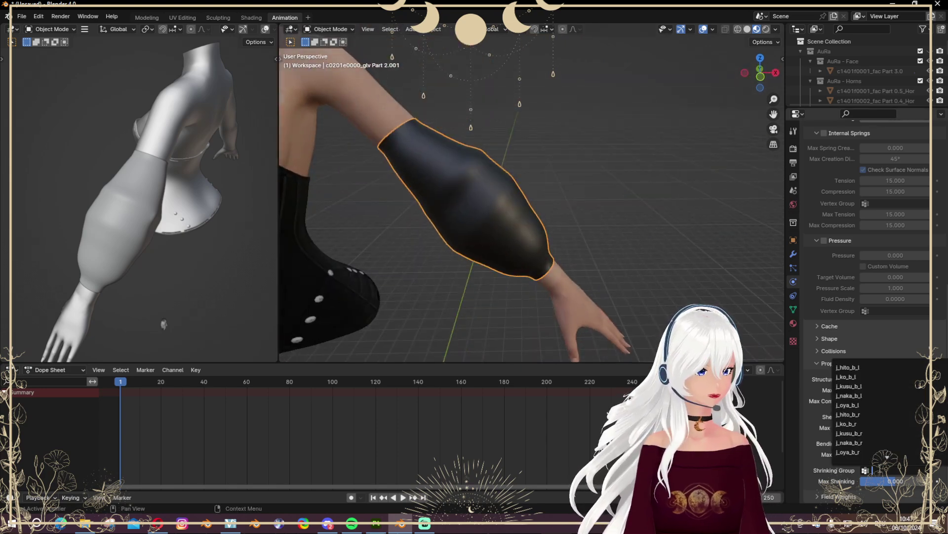
scroll(877, 445, "down", 5)
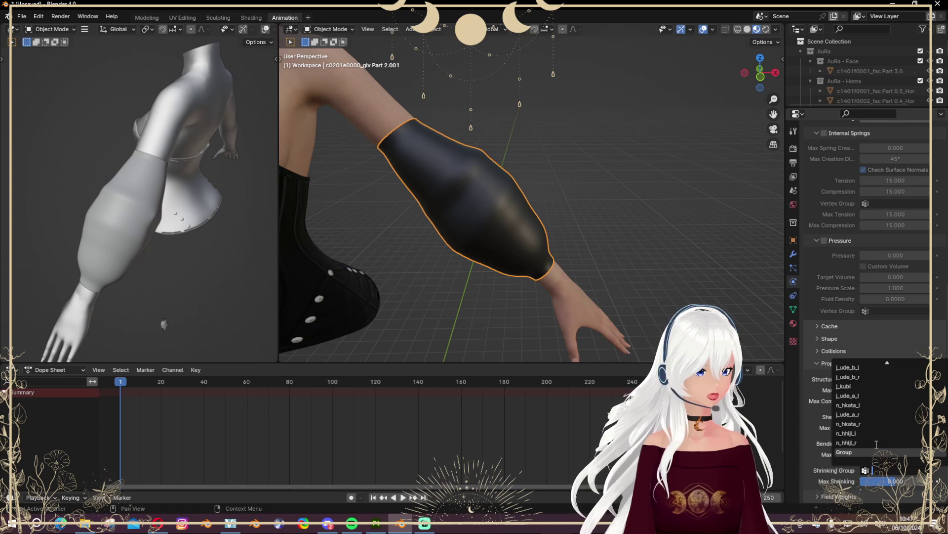
left_click(852, 451)
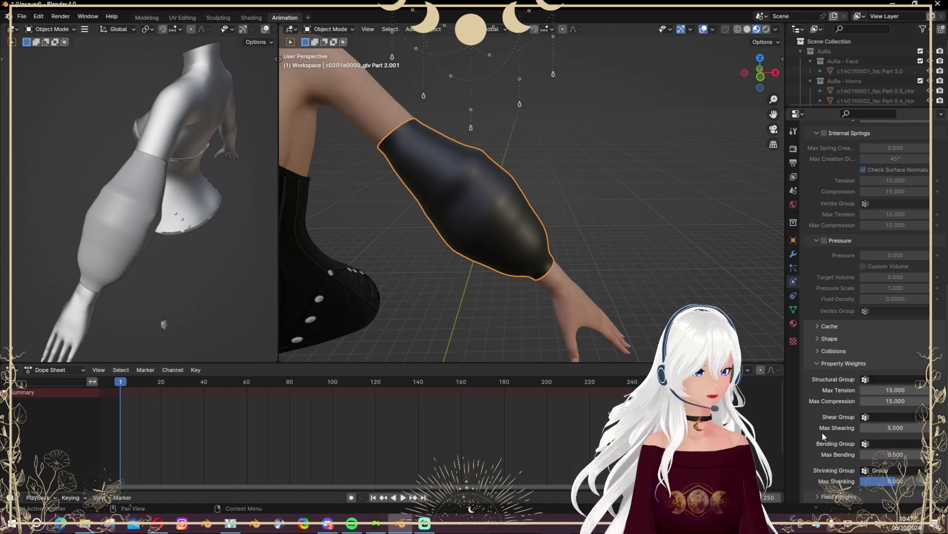
middle_click_drag(735, 310, 719, 283)
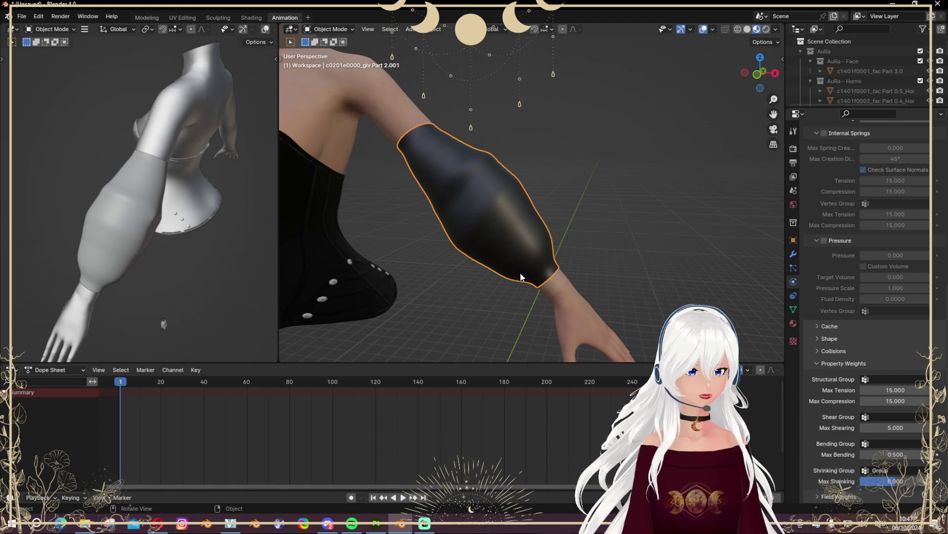
mouse_move(871, 457)
left_mouse_down()
mouse_move(884, 458)
mouse_move(862, 443)
left_mouse_up()
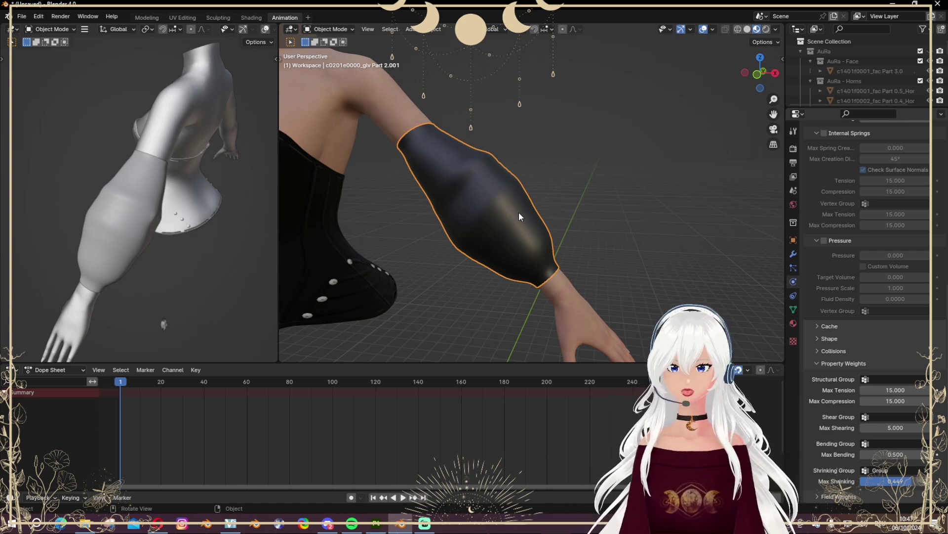
- Run the shrinking sleeve simulation to about frame 16, examine the folds on both sides of the arm, and return to the first frame
key("space")
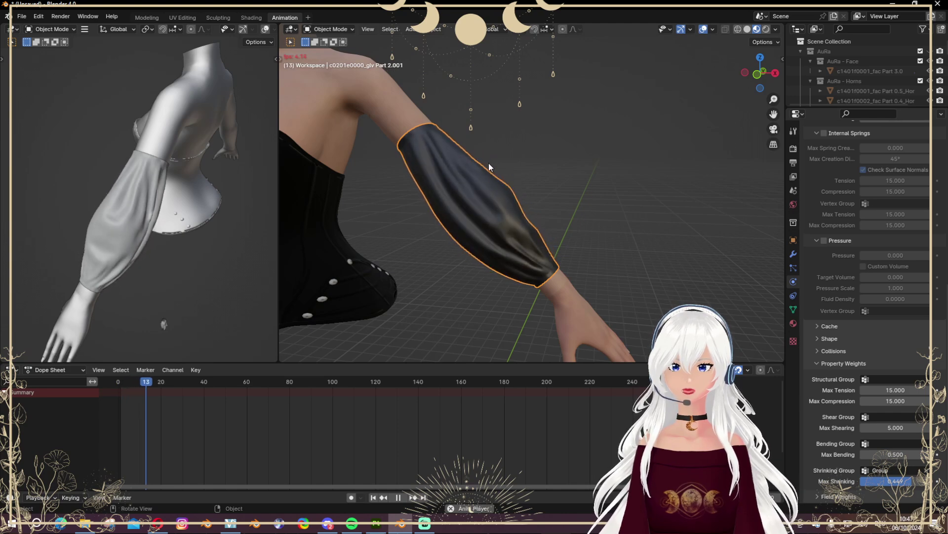
key("space")
middle_click_drag(551, 218, 386, 224)
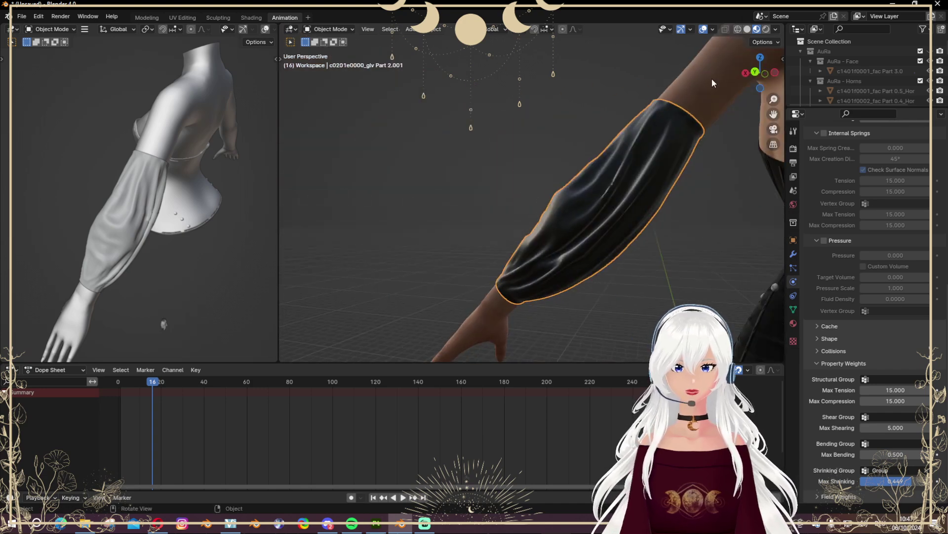
middle_click_drag(408, 311, 761, 289)
middle_click_drag(418, 121, 577, 276)
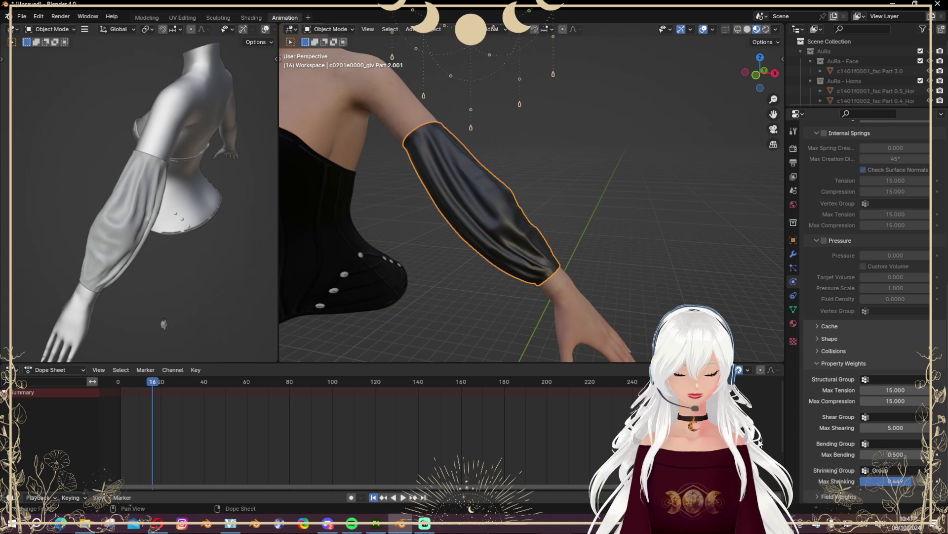
left_click(374, 498)
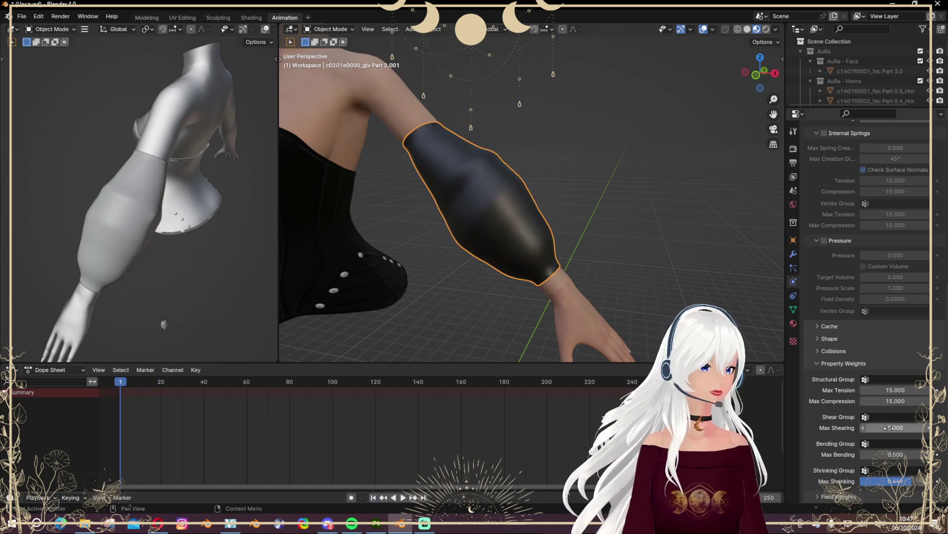
- Assign the vertex group Group as the sleeve cloth's shear group
left_click(897, 417)
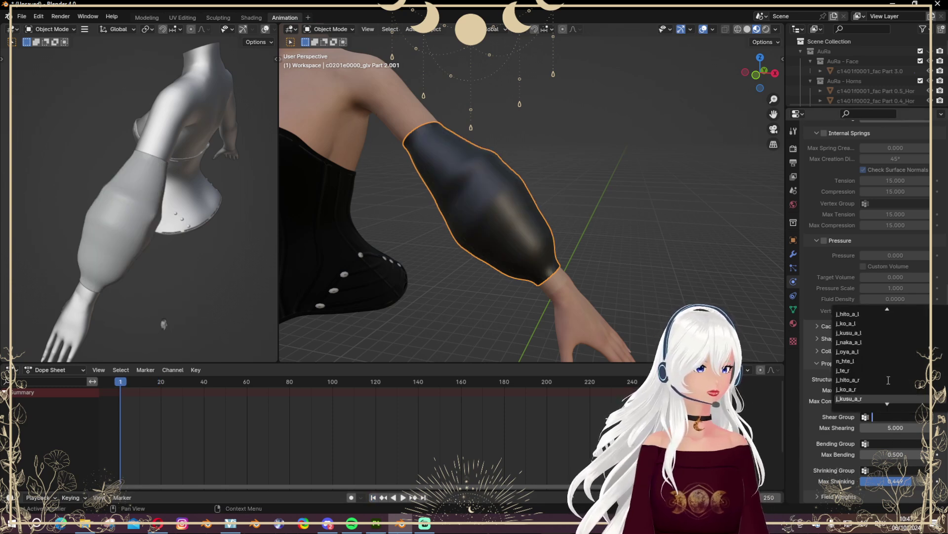
scroll(888, 380, "down", 6)
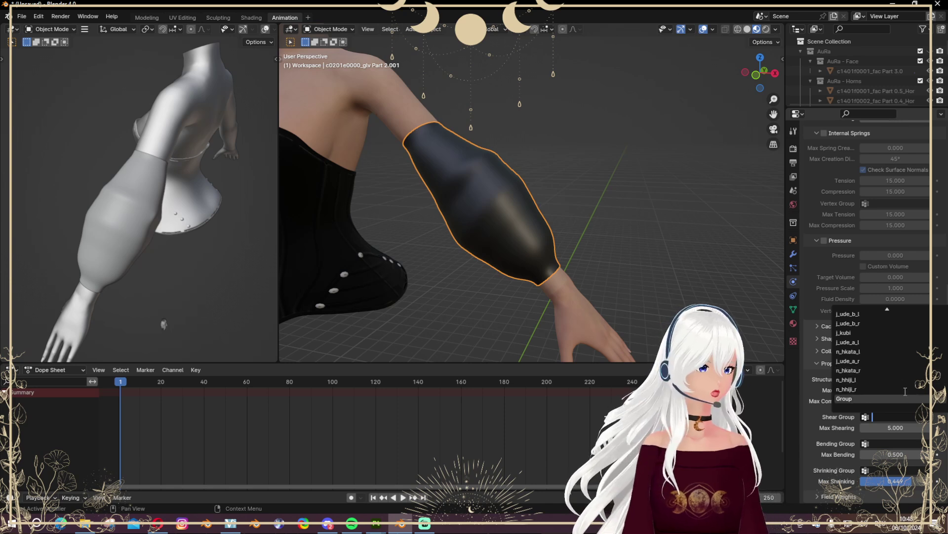
left_click(854, 400)
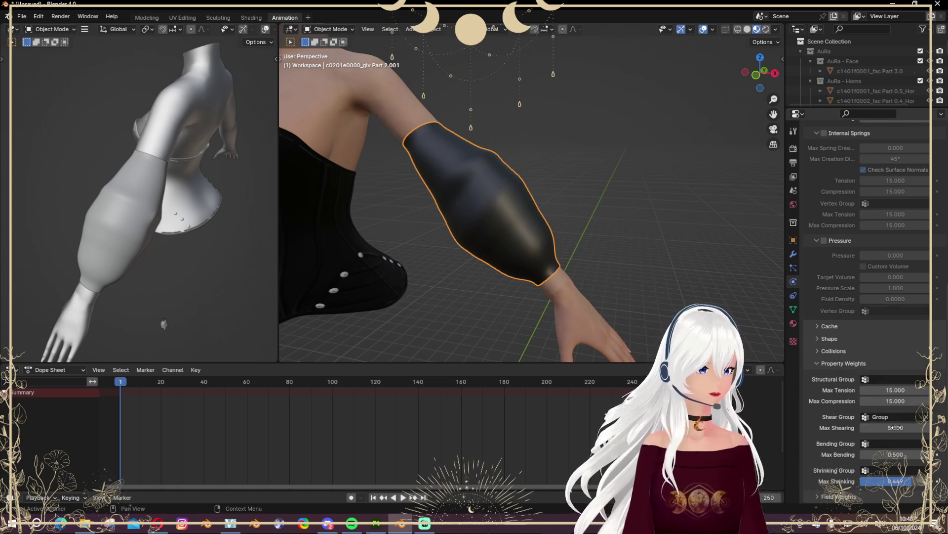
- Run the sleeve simulation with the shear group to frame 29, pausing to examine the folds, and return to the first frame
middle_click_drag(603, 286, 598, 223)
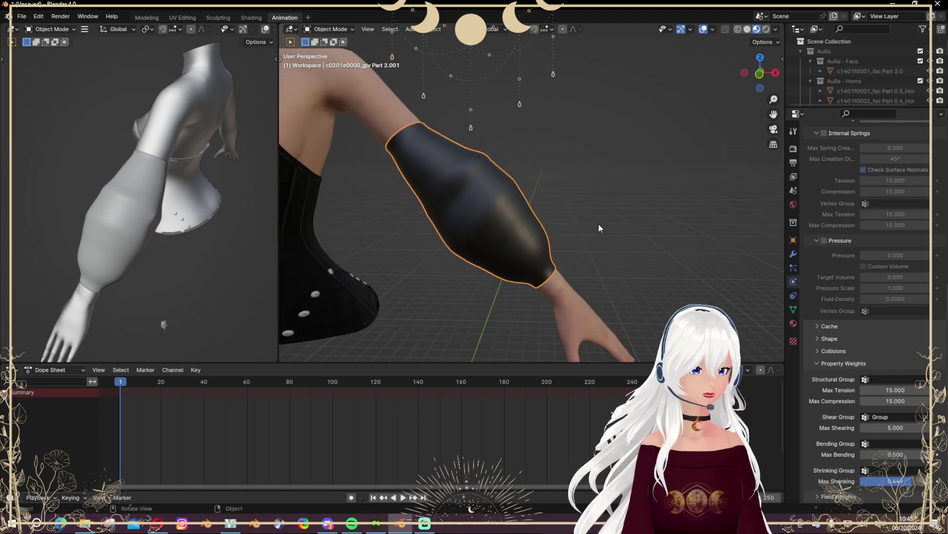
key("space")
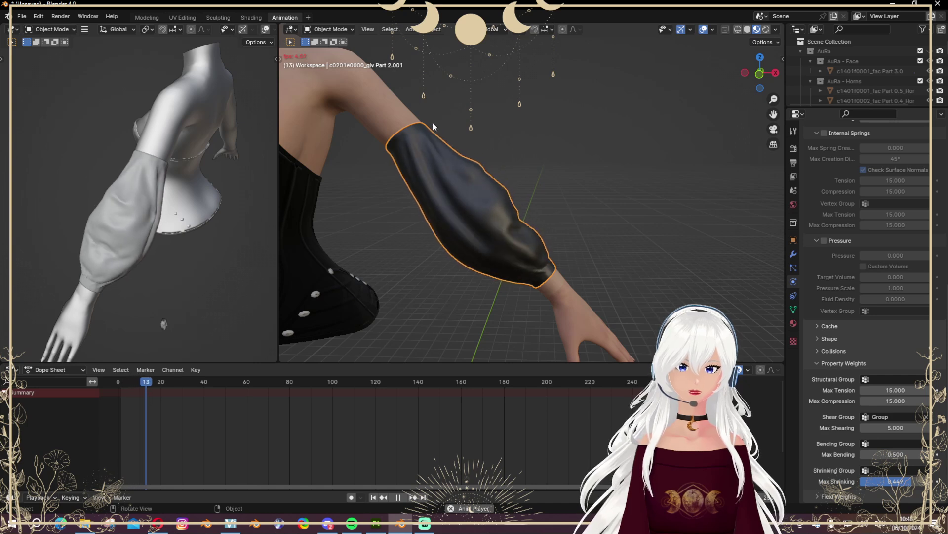
key("space")
middle_click_drag(585, 256, 542, 248)
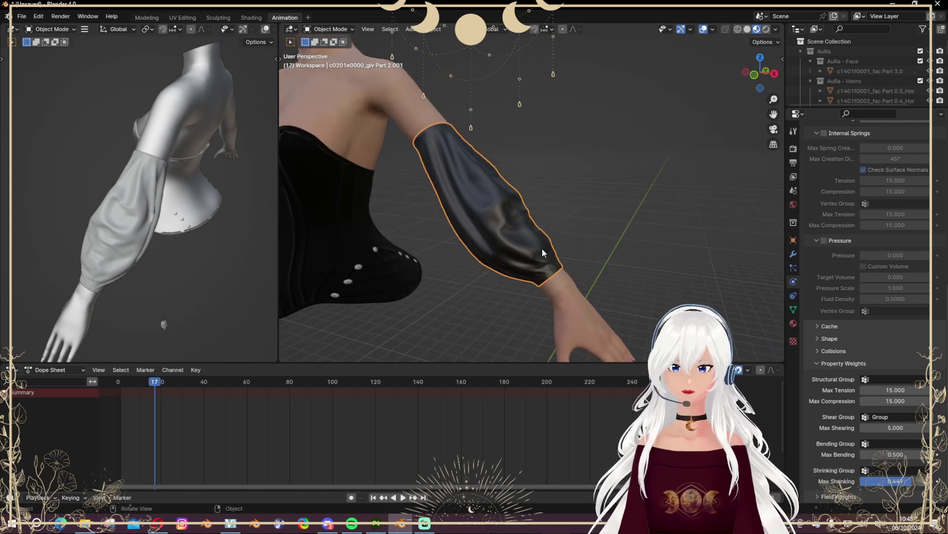
key("space")
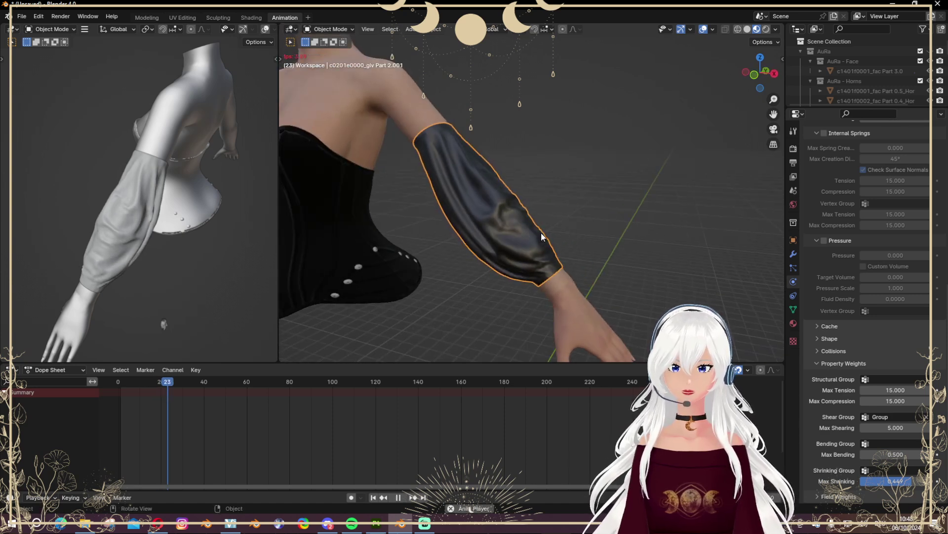
key("space")
middle_click_drag(564, 227, 598, 245)
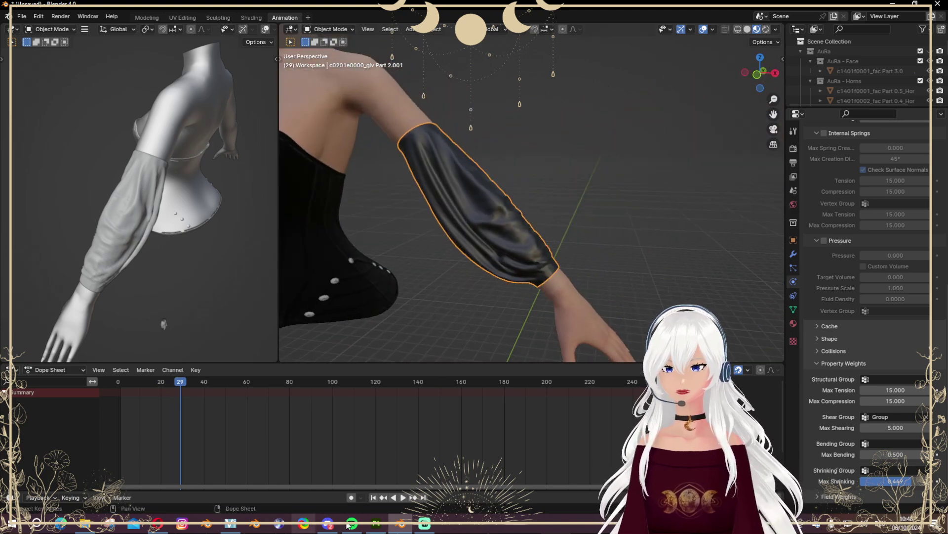
left_click(374, 497)
- Expand the Field Weights settings of the sleeve's cloth physics and run the simulation to frame 25
middle_click_drag(546, 259, 540, 210)
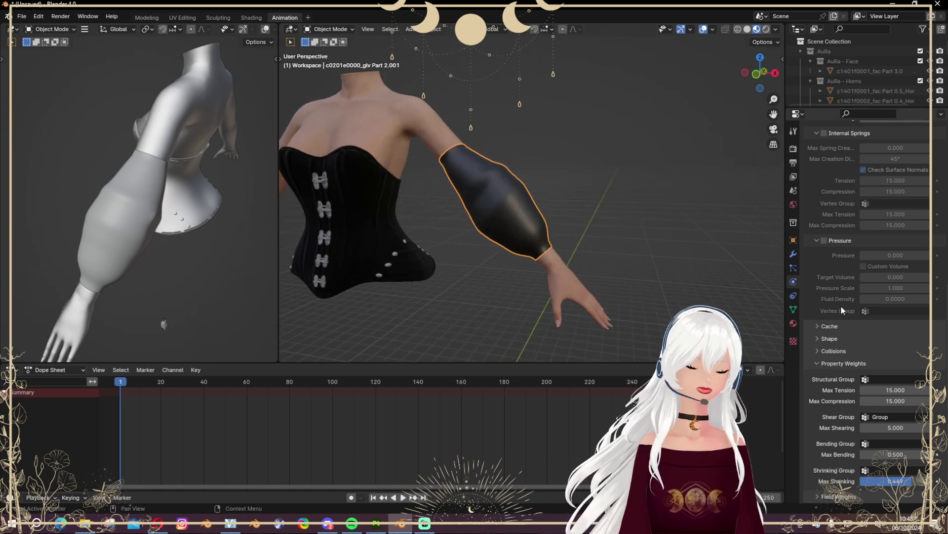
scroll(823, 454, "down", 1)
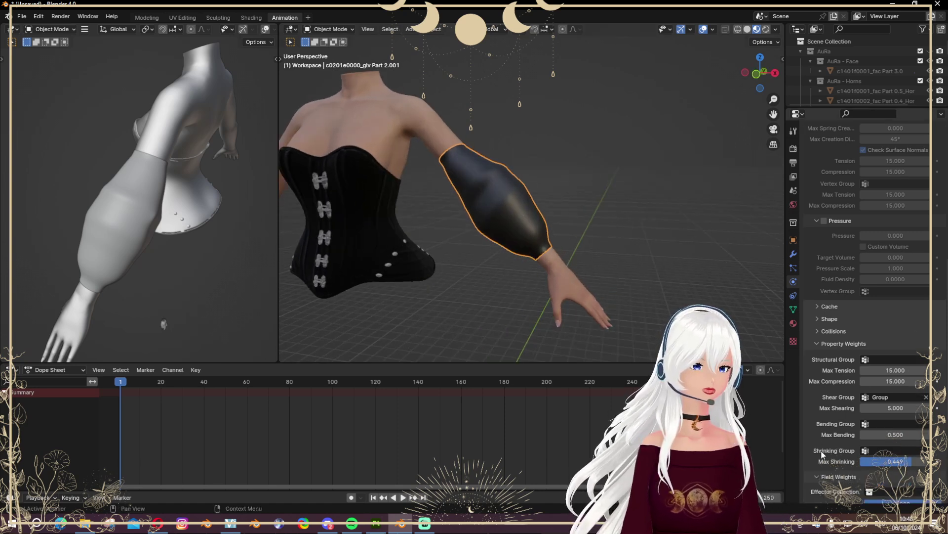
scroll(822, 453, "down", 8)
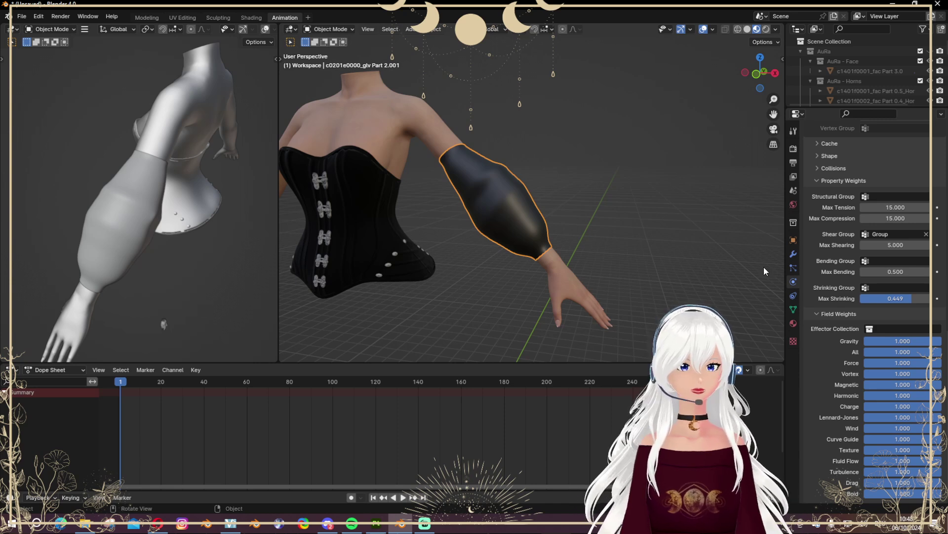
key("space")
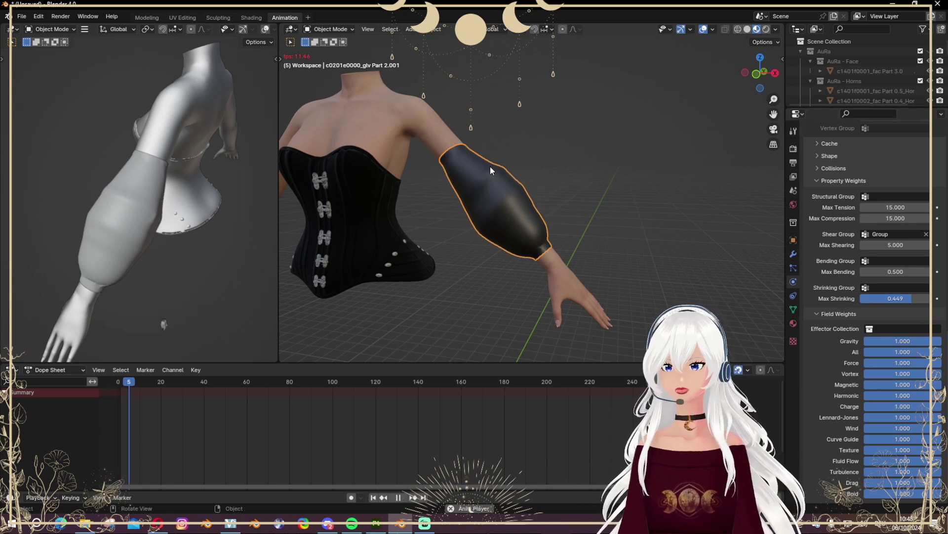
key("space")
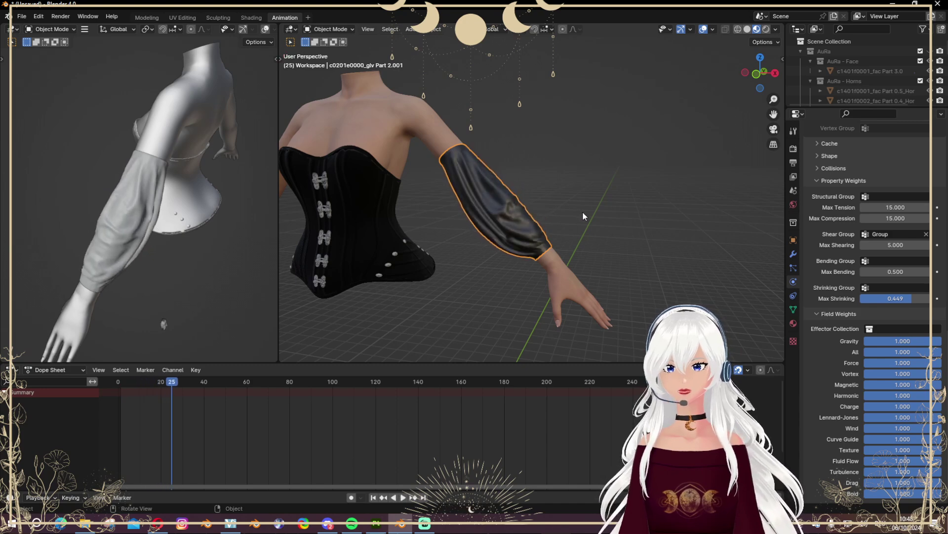
middle_click_drag(583, 211, 500, 228)
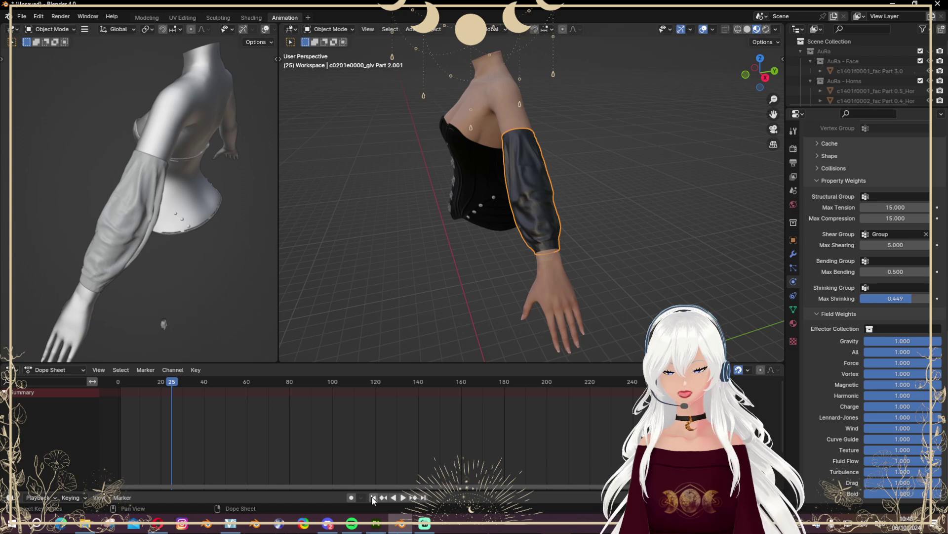
- From the first frame, set the gravity field weight to 0.396 and run the sleeve simulation to frame 28 to check its volume
key("shift+Left")
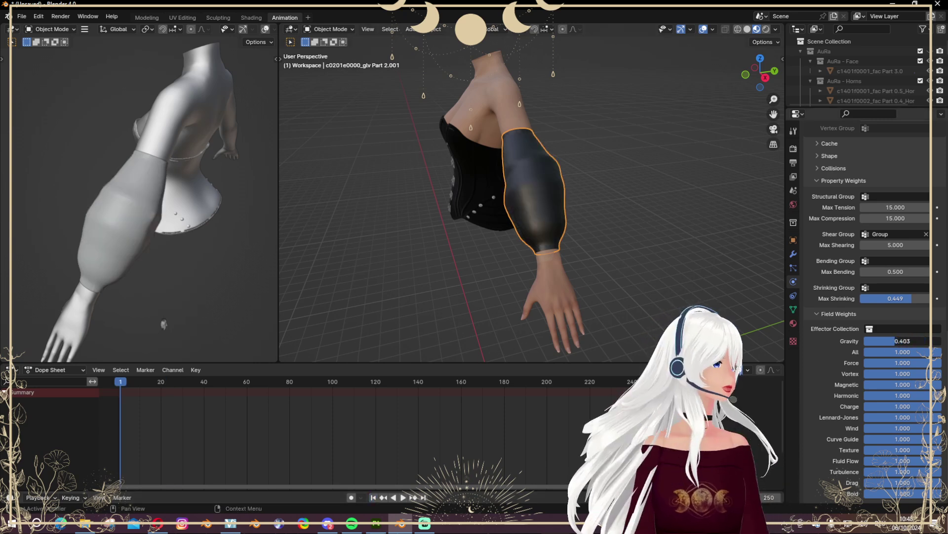
middle_click_drag(489, 262, 578, 256)
key("space")
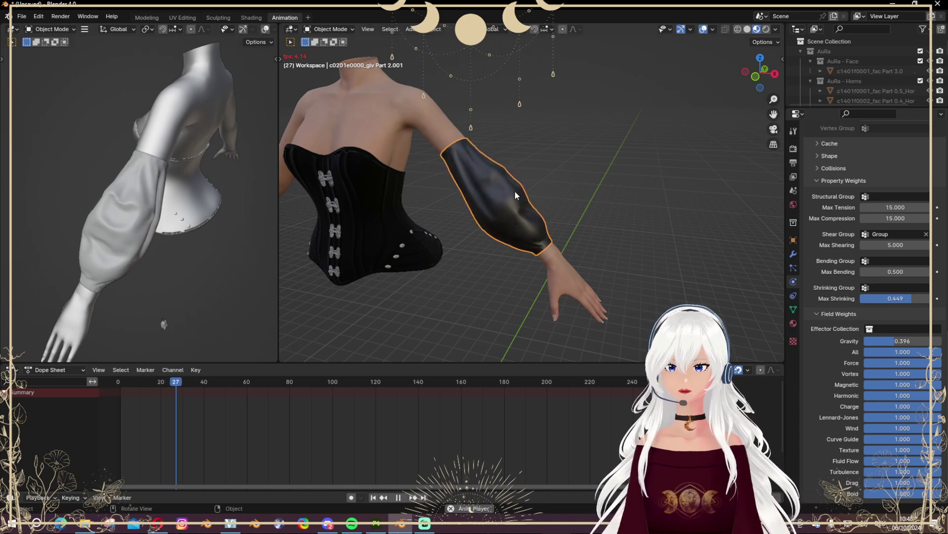
key("space")
middle_click_drag(515, 190, 546, 214)
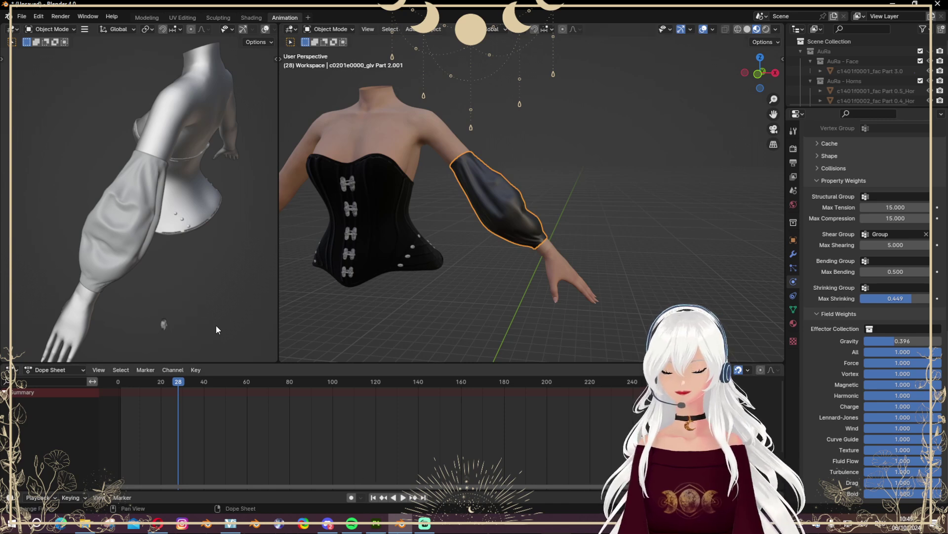
middle_click_drag(216, 330, 111, 232)
scroll(572, 172, "up", 5)
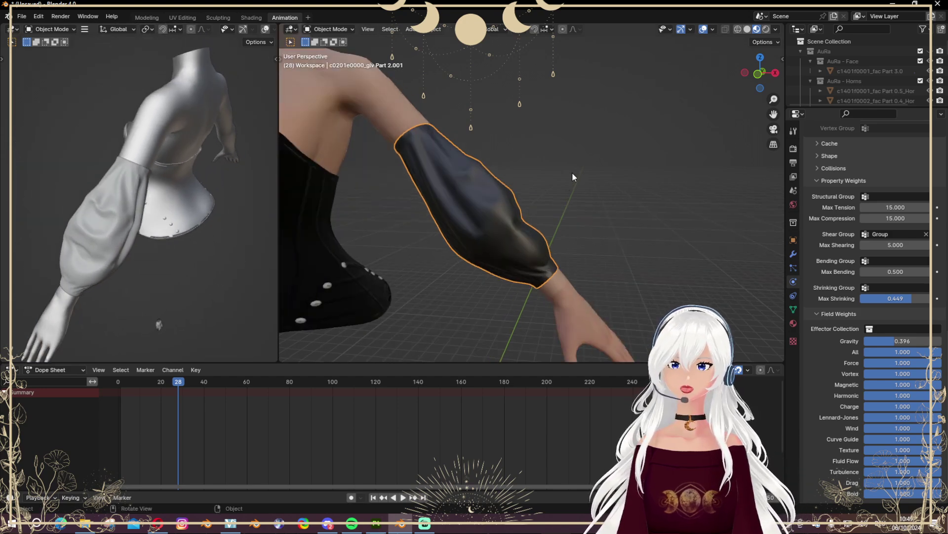
middle_click_drag(572, 172, 508, 213)
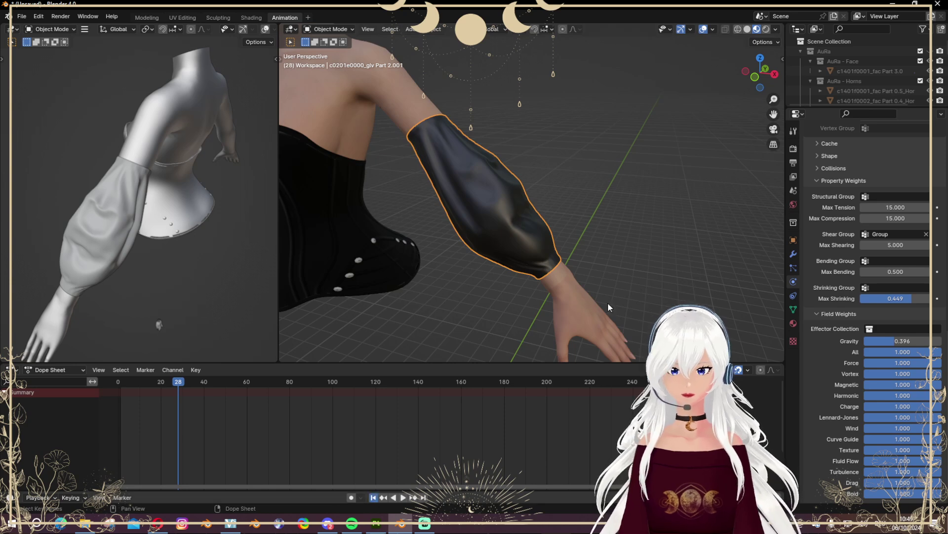
- Set the cloth's vertex mass to 3.15 kg and run the sleeve simulation from the first frame to frame 29
key("shift+Left")
scroll(877, 236, "up", 15)
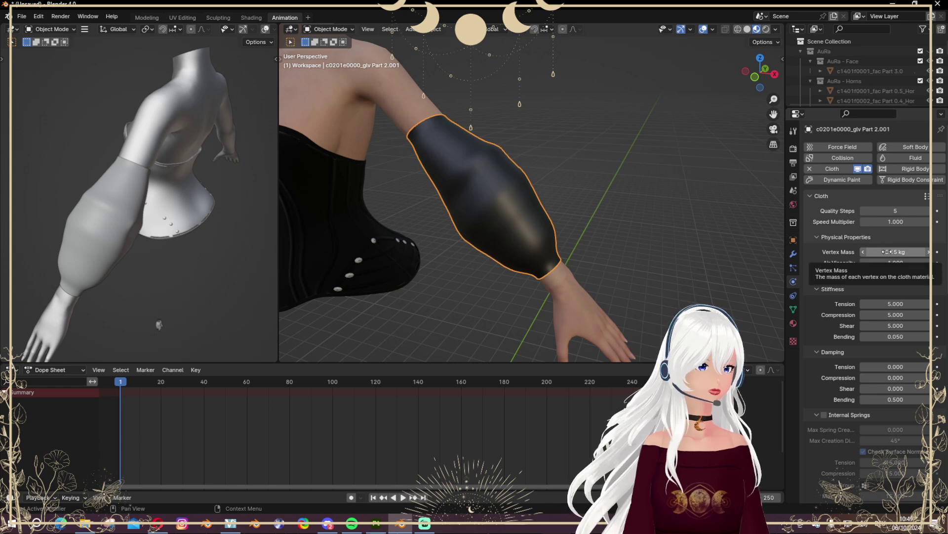
left_click_drag(871, 252, 884, 252)
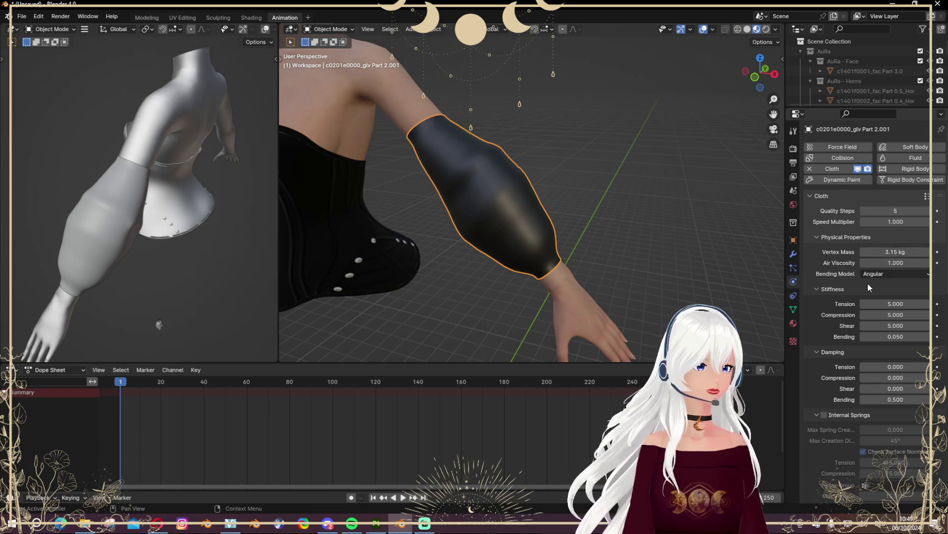
key("space")
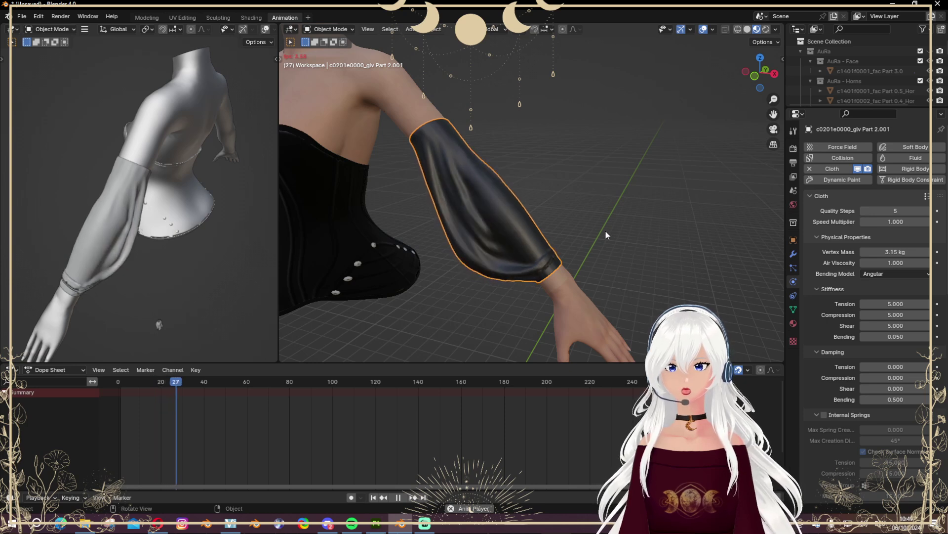
key("space")
middle_click_drag(607, 233, 593, 297)
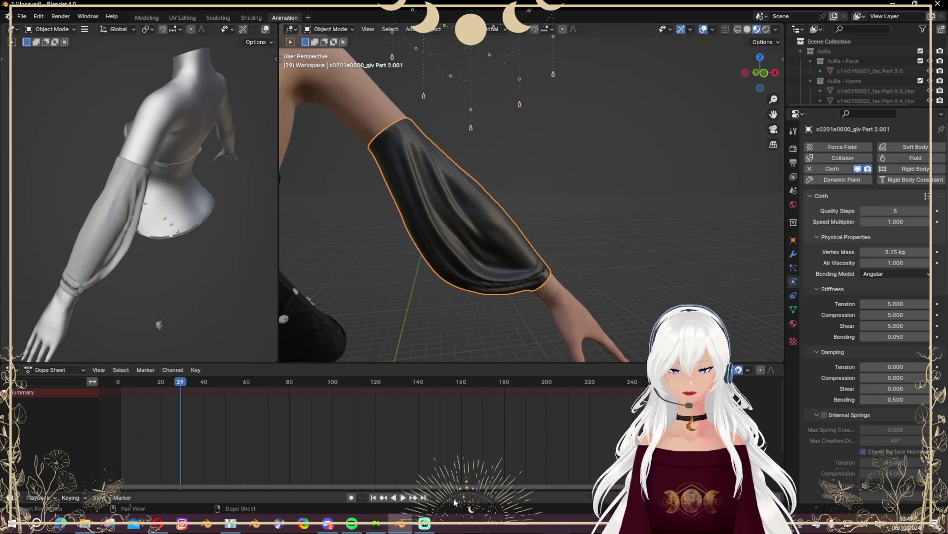
- From the first frame, set the gravity field weight to 0.107 and run the sleeve simulation to frame 30
left_click(374, 498)
scroll(875, 247, "down", 15)
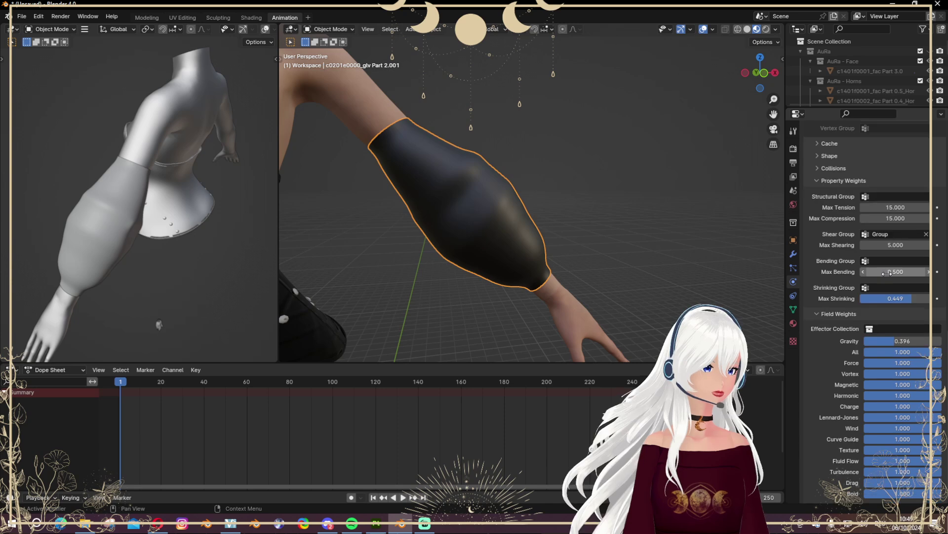
left_click_drag(896, 340, 880, 340)
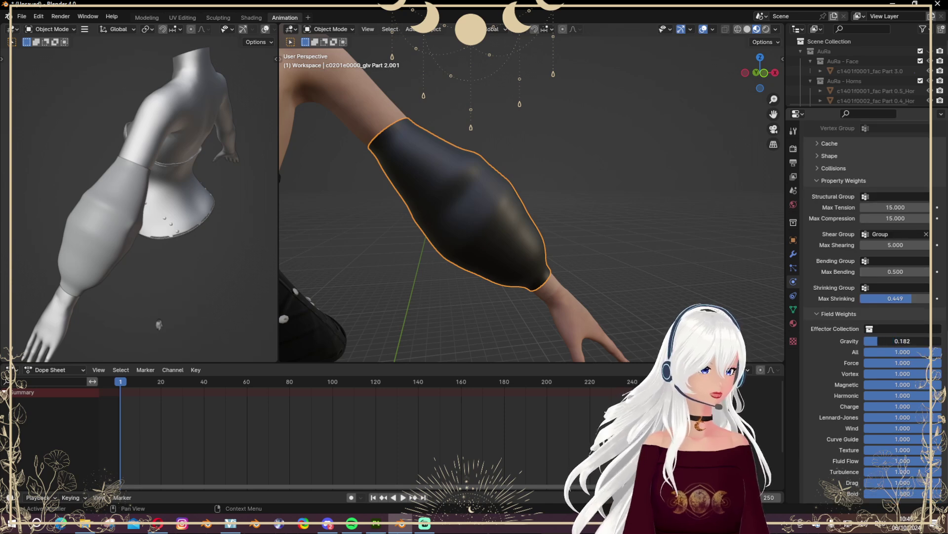
middle_click_drag(591, 182, 577, 194)
key("space")
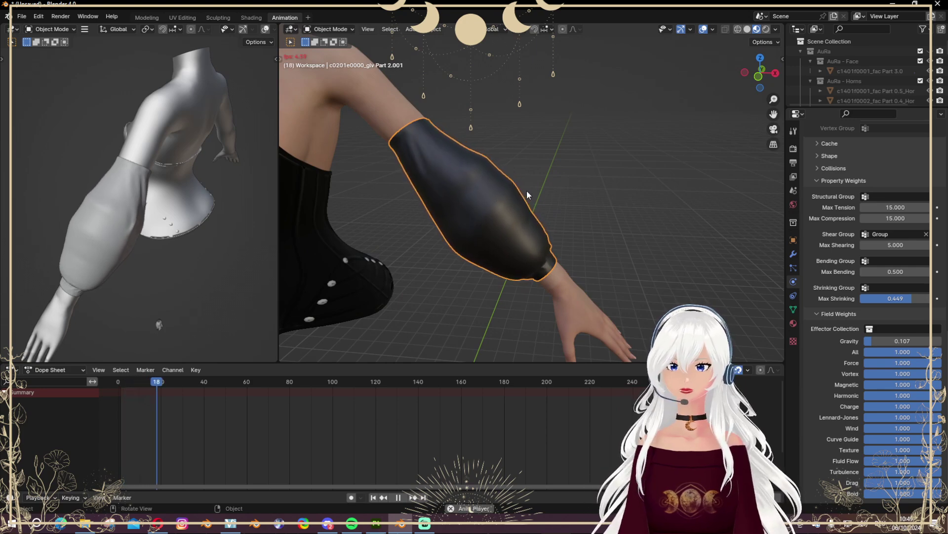
key("space")
middle_click_drag(551, 194, 636, 241)
key("space")
key("space")
left_click_drag(181, 383, 186, 385)
- Deselect the sleeve and examine its puffed shape in the front orthographic view and at an angle
mouse_move(571, 226)
middle_mouse_down()
mouse_move(589, 186)
mouse_move(613, 218)
mouse_move(573, 241)
mouse_move(556, 229)
middle_mouse_up()
scroll(557, 230, "down", 5)
left_click_drag(752, 74, 678, 170)
left_click(776, 73)
left_click(609, 208)
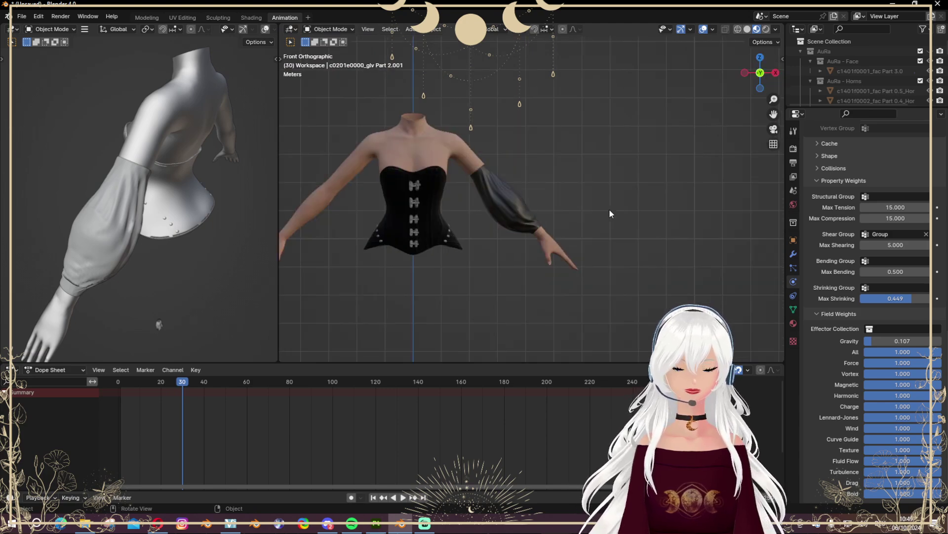
scroll(609, 212, "up", 4)
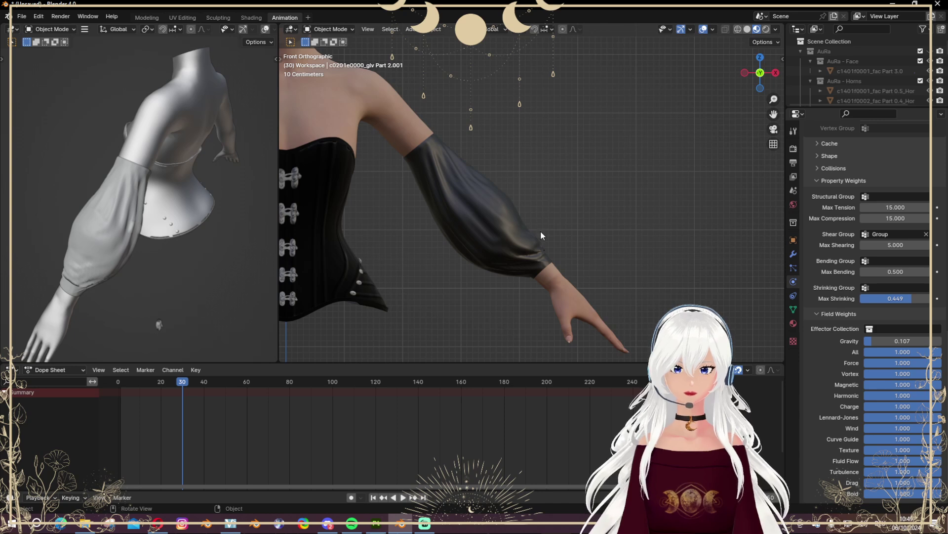
middle_click_drag(540, 230, 510, 231)
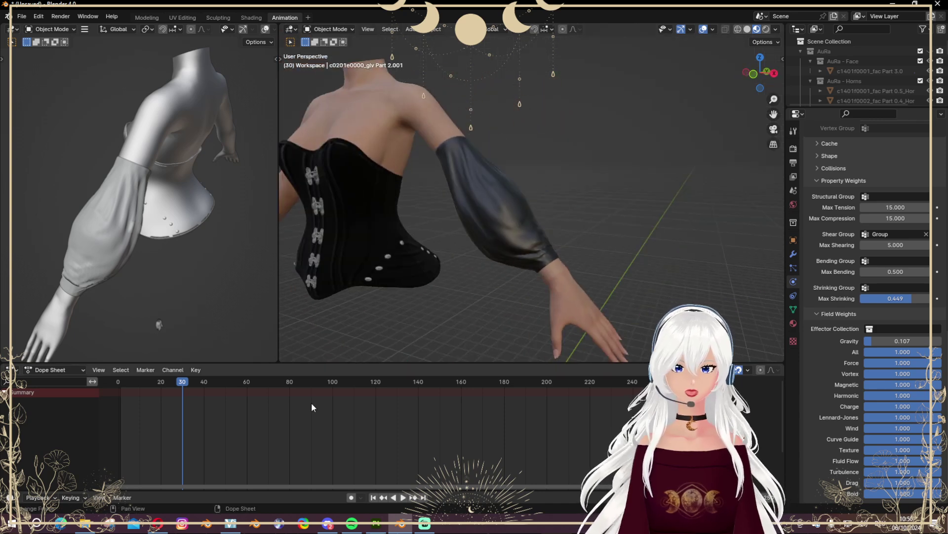
- From the first frame, set the gravity field weight to 0.031 and run the sleeve simulation to frame 45
left_click(373, 498)
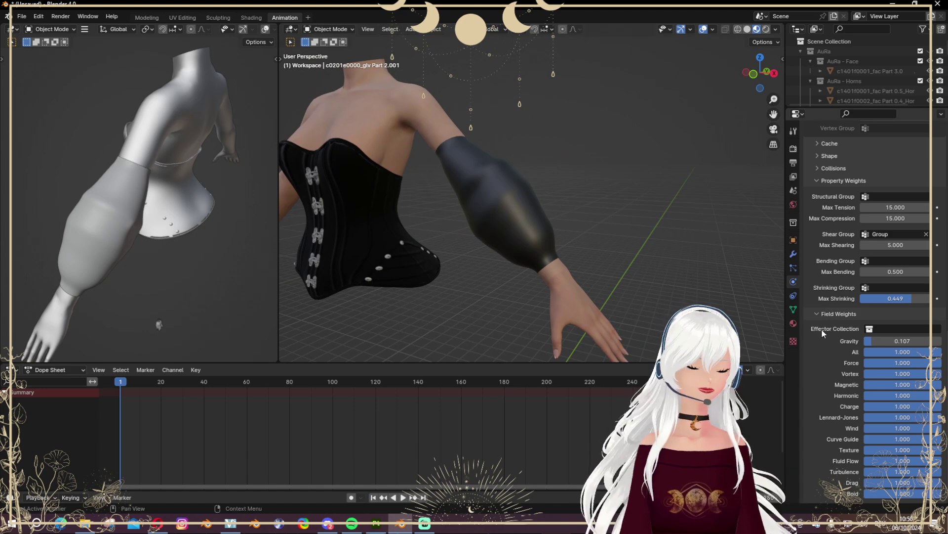
left_click_drag(873, 340, 867, 340)
middle_click_drag(573, 232, 622, 227)
key("space")
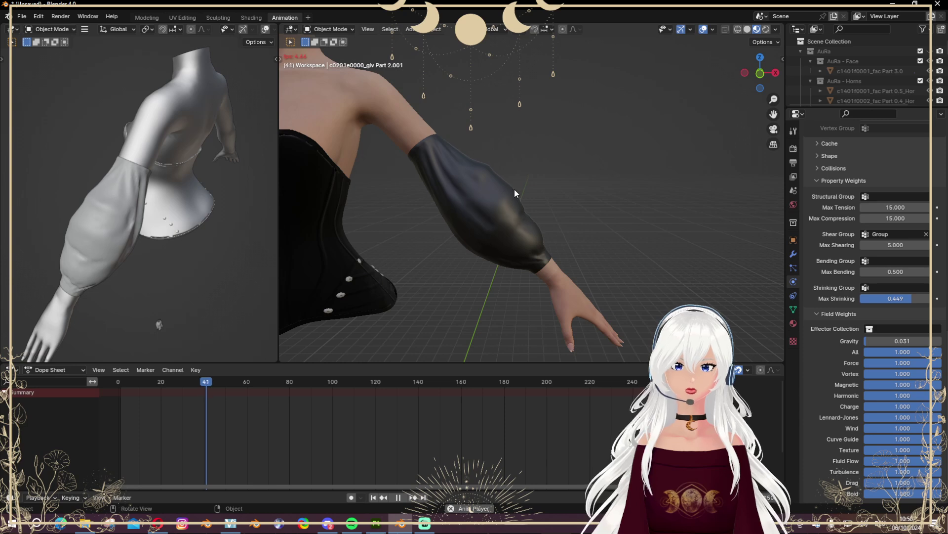
key("space")
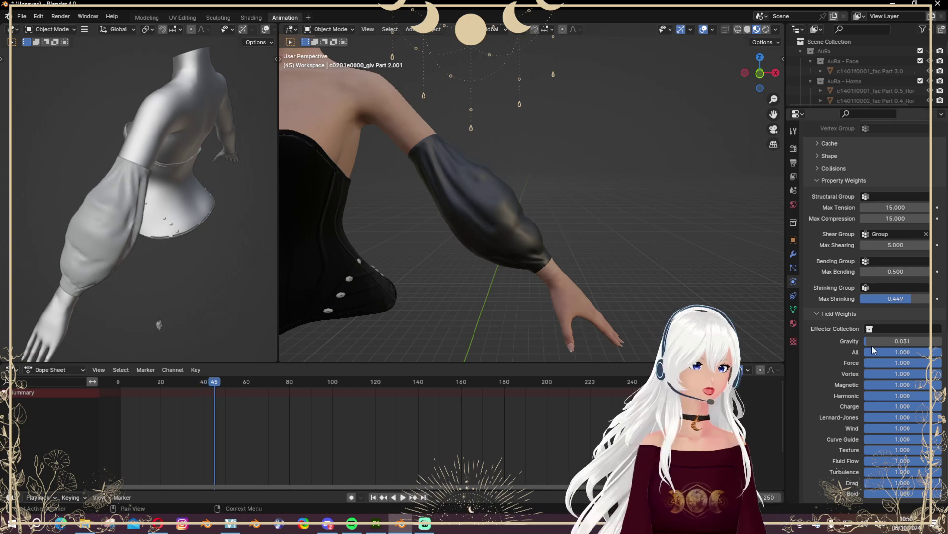
- Examine the simulated sleeve's folds from behind, below, above and the outer side of the arm
middle_click_drag(618, 286, 562, 229)
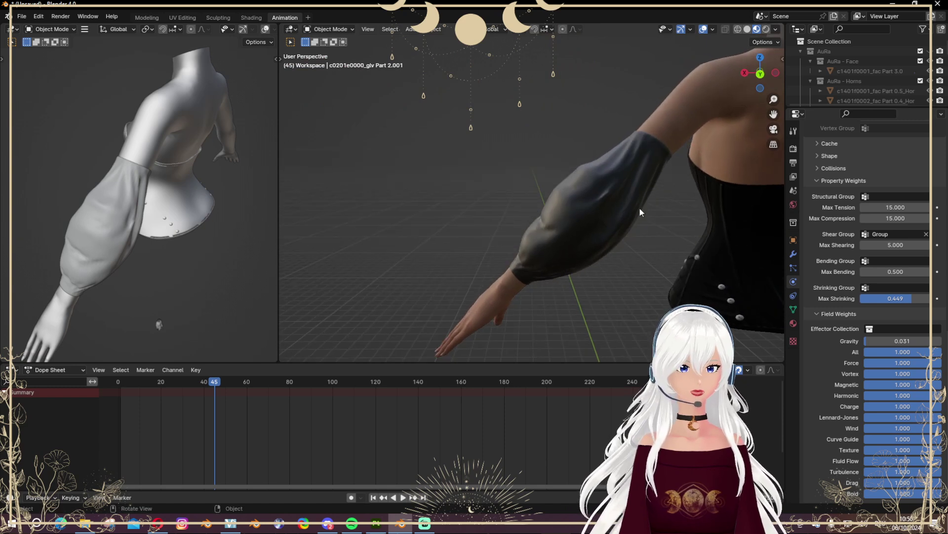
middle_click_drag(639, 211, 539, 127)
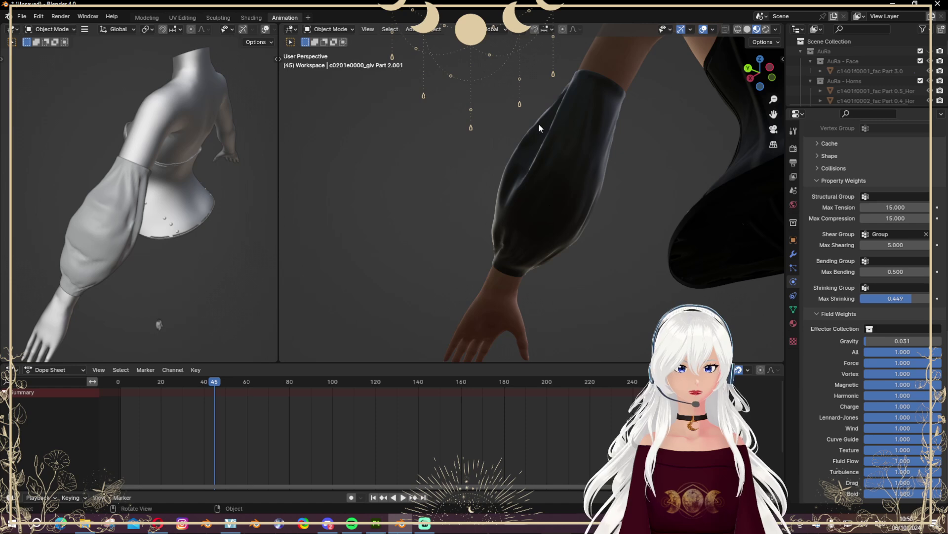
middle_click_drag(552, 255, 362, 124)
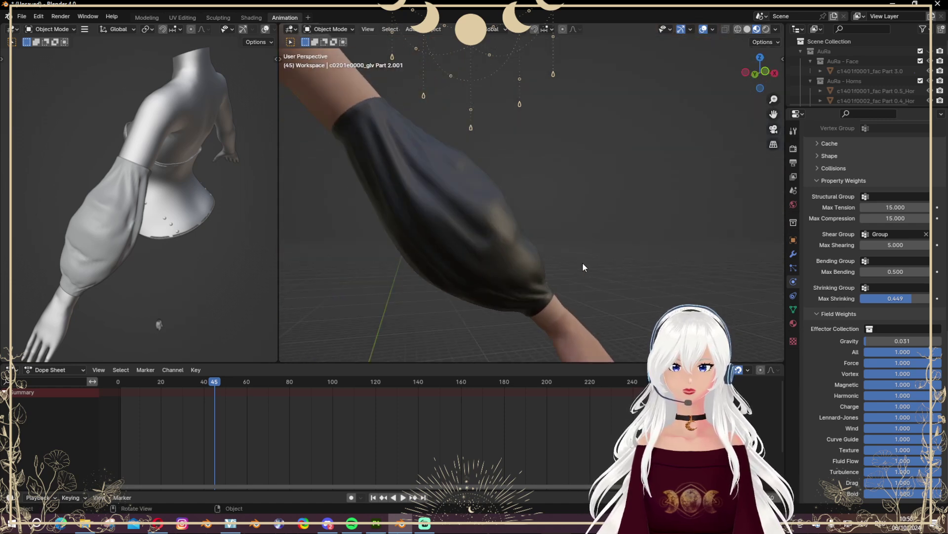
middle_click_drag(479, 167, 439, 97)
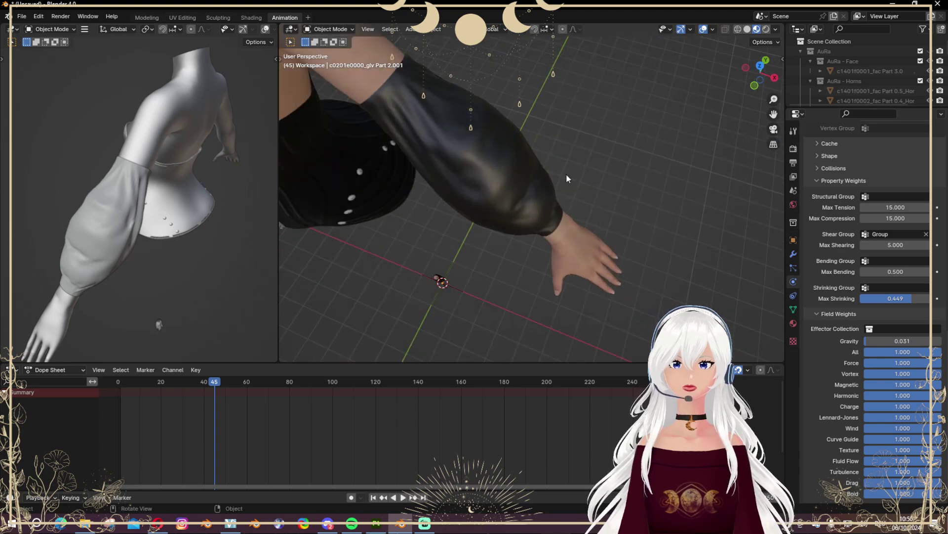
middle_click_drag(566, 176, 549, 216)
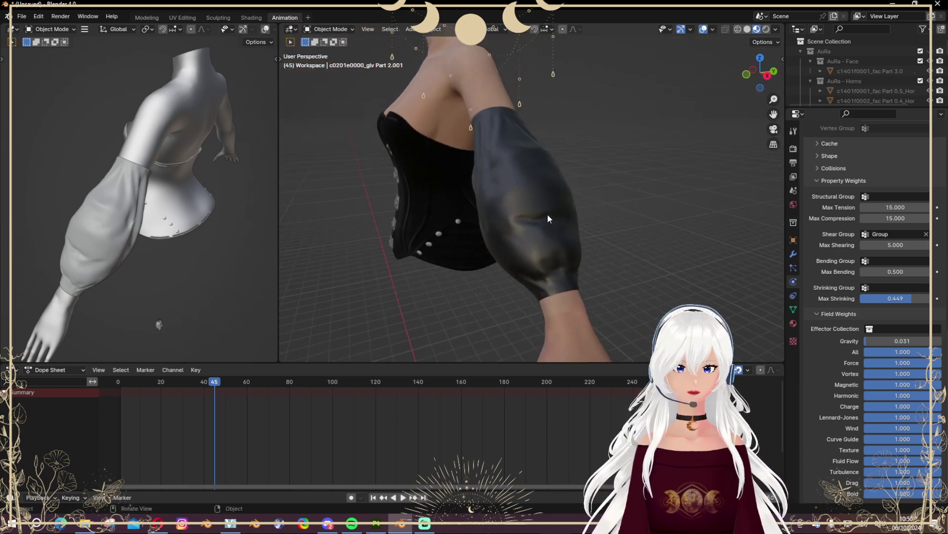
scroll(538, 228, "up", 2)
scroll(571, 217, "up", 3)
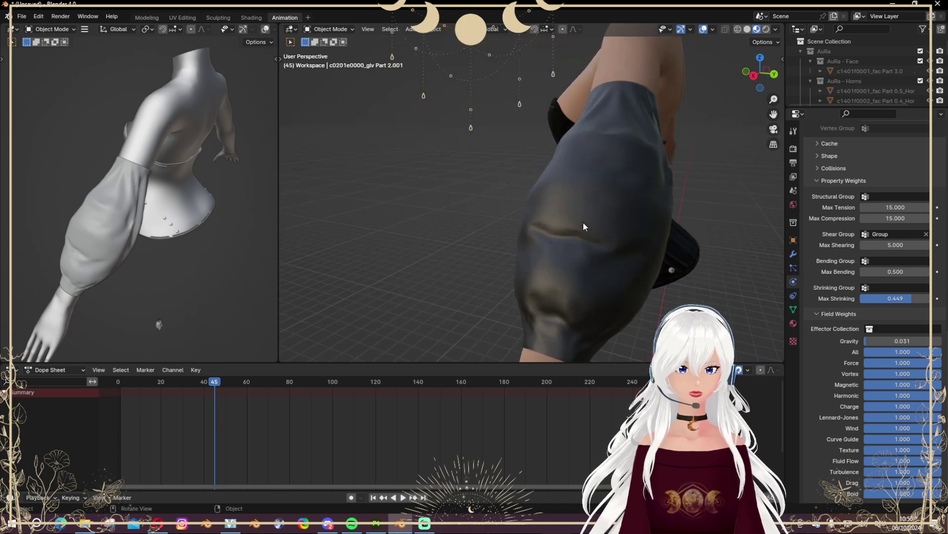
- Select the sleeve and apply smooth shading to it
mouse_move(570, 237)
middle_mouse_down()
mouse_move(604, 242)
mouse_move(588, 238)
middle_mouse_up()
middle_click_drag(163, 206, 210, 198)
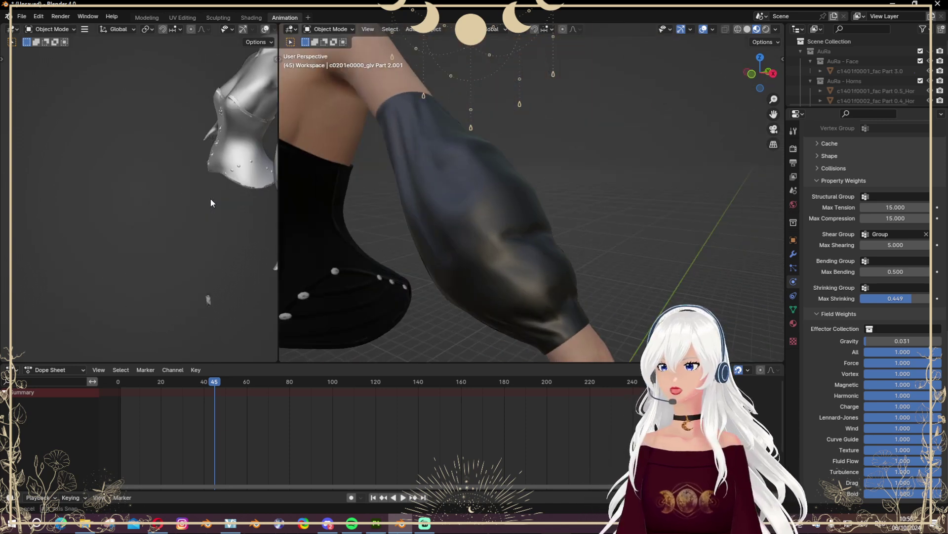
middle_click_drag(225, 163, 161, 200)
scroll(167, 209, "up", 4)
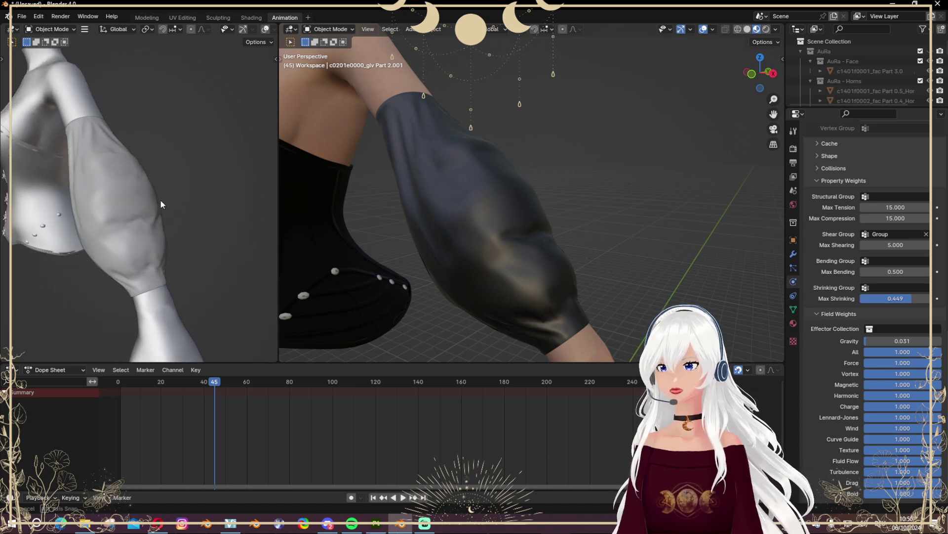
left_click(458, 163)
right_click(459, 162)
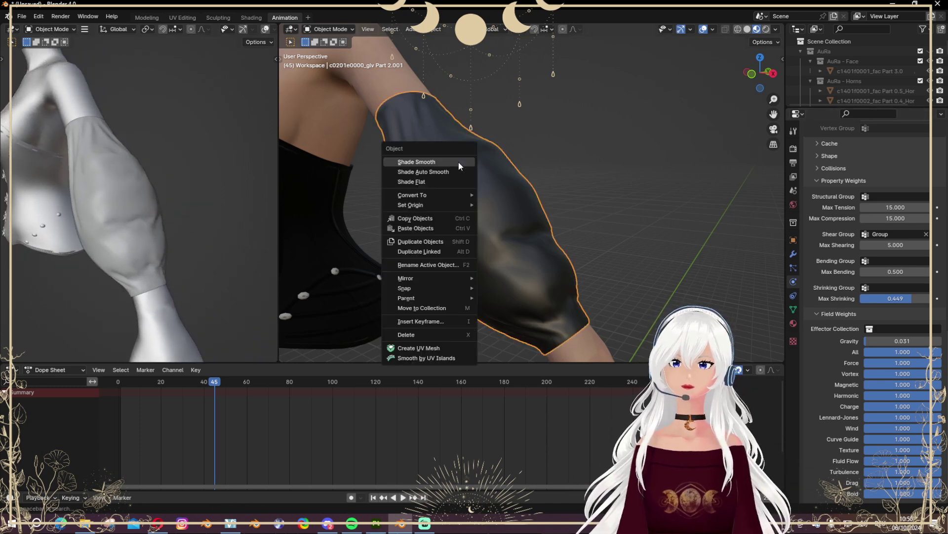
left_click(458, 162)
- Run the sleeve simulation on to frame 67 and examine the sleeve close up in the front orthographic view
middle_click_drag(604, 195, 472, 209)
key("space")
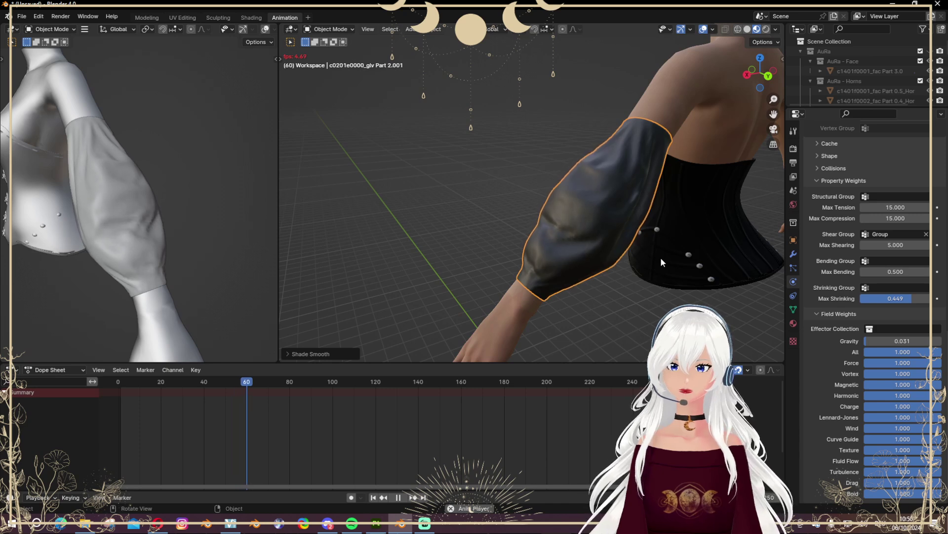
key("space")
middle_click_drag(390, 255, 646, 256)
left_click(760, 73)
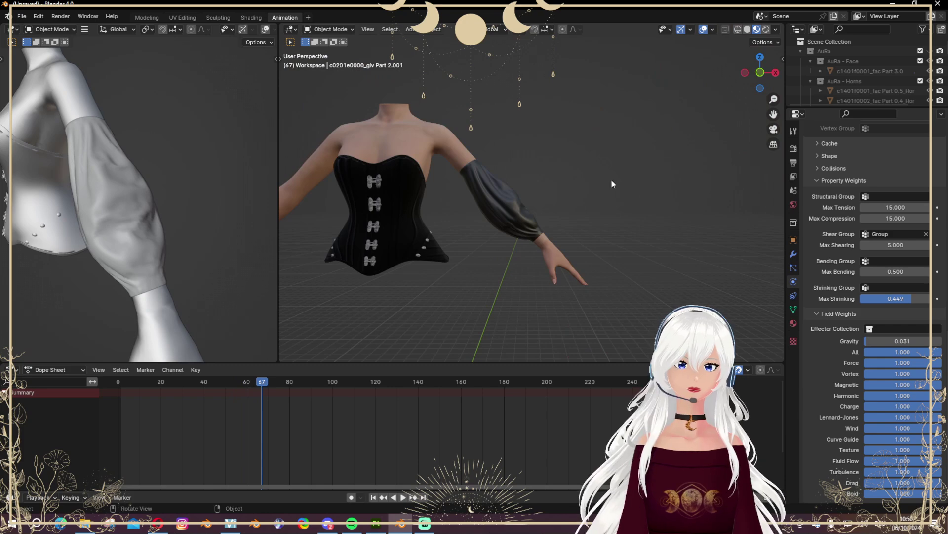
scroll(422, 253, "up", 5)
left_click(479, 238)
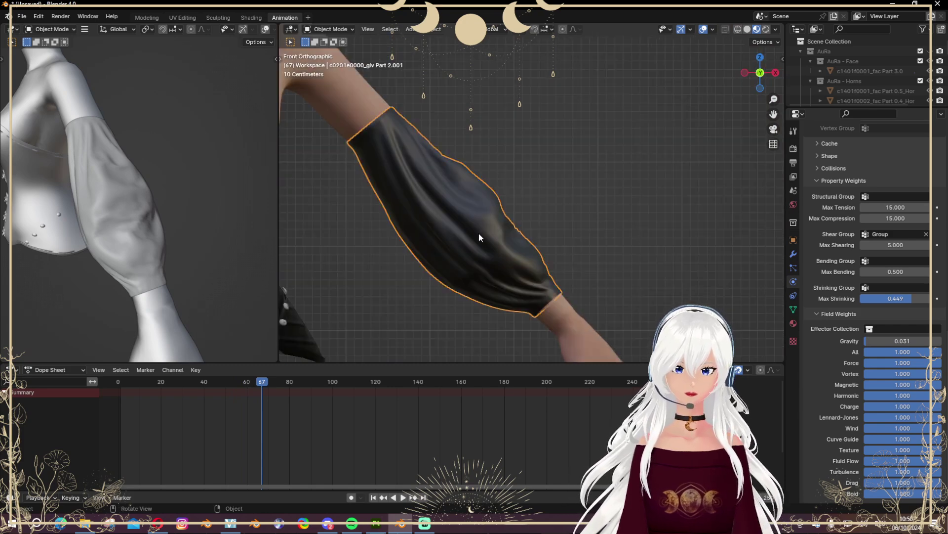
- From the first frame, set the cloth vertex mass to 1.45 kg and run the sleeve simulation to frame 23
left_click(373, 497)
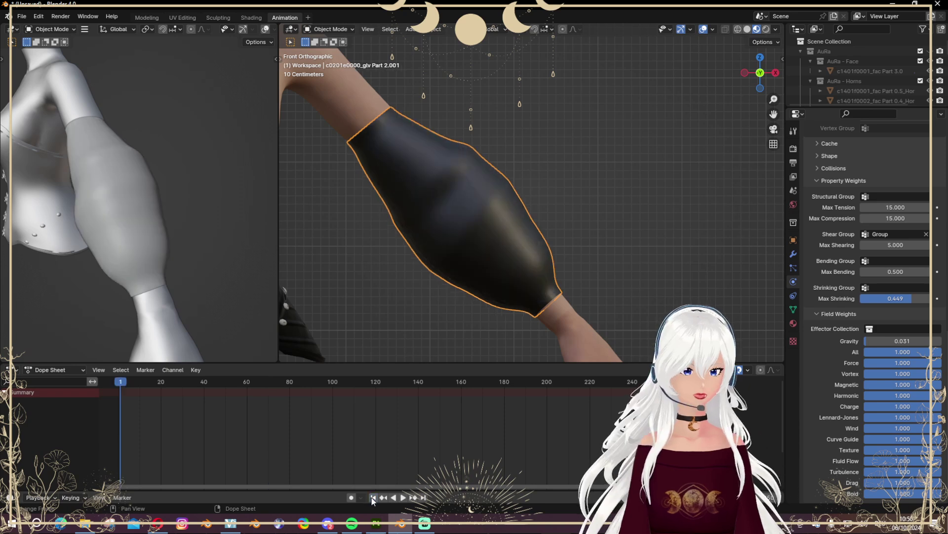
scroll(866, 344, "up", 20)
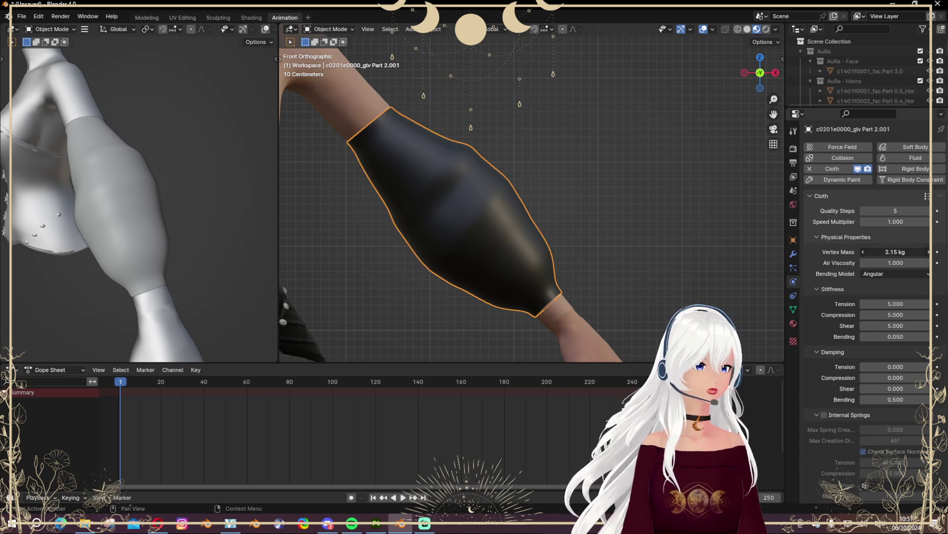
middle_click_drag(543, 266, 583, 238)
key("space")
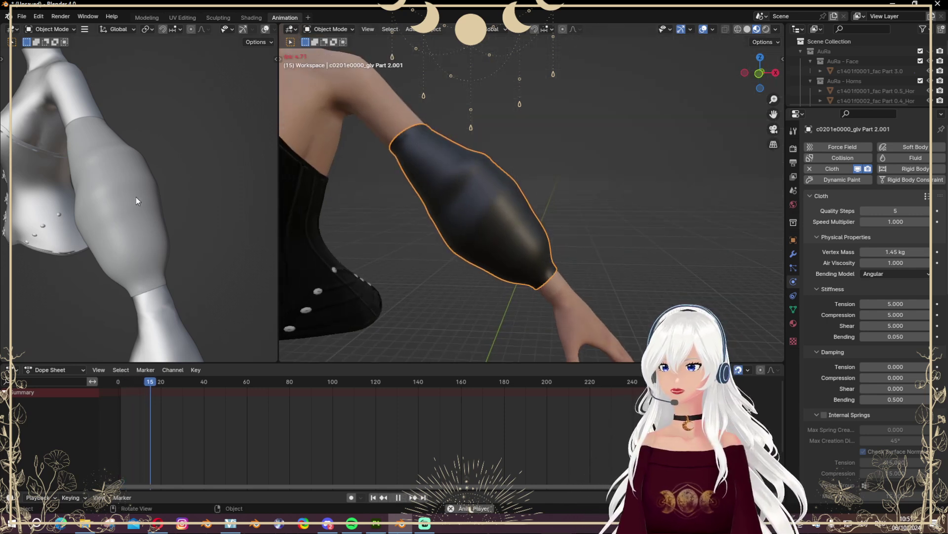
key("space")
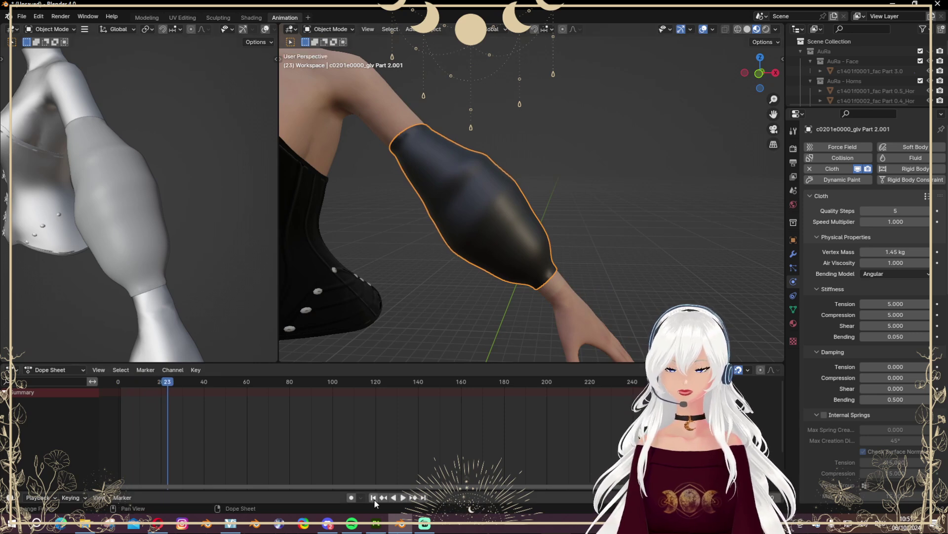
- From the first frame, set the vertex mass to 0.25 kg and the gravity field weight to 0.503, and run the simulation to frame 28
left_click(373, 497)
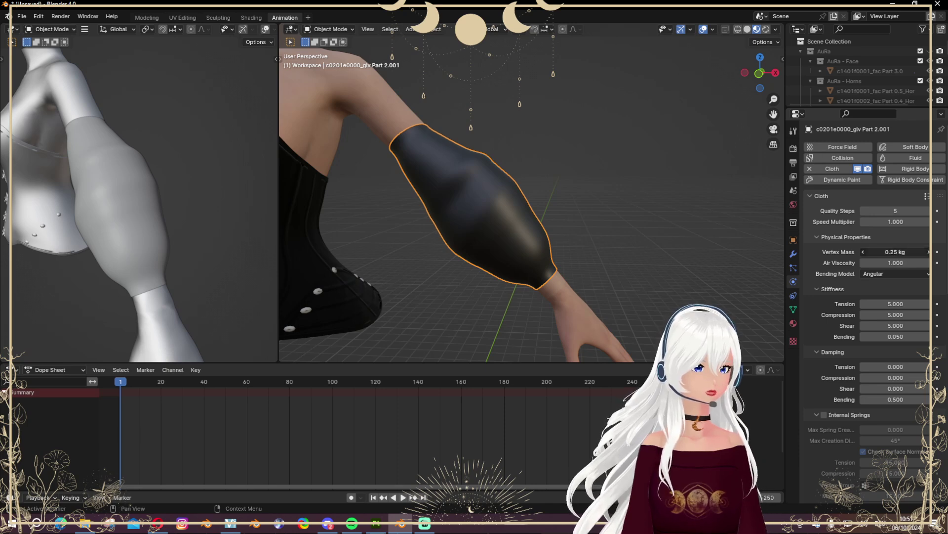
scroll(878, 412, "down", 15)
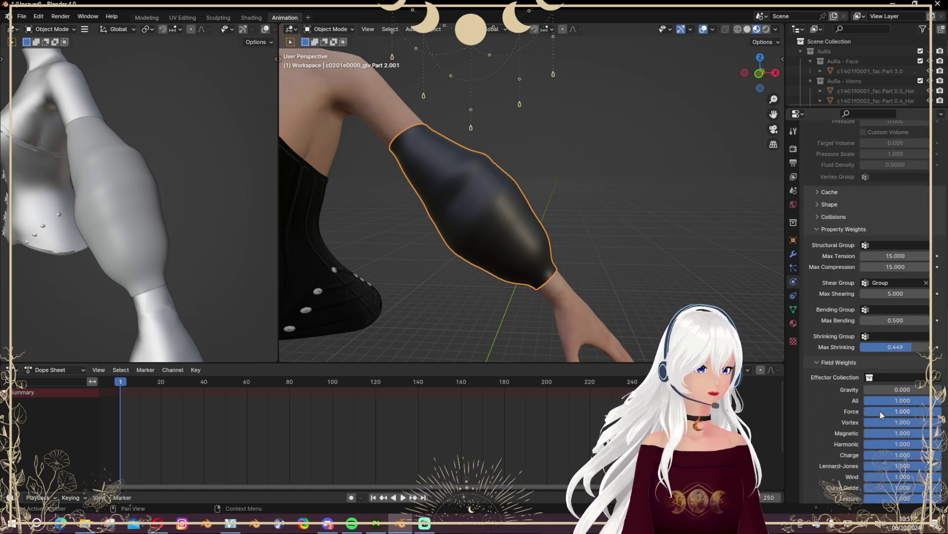
left_click_drag(884, 387, 237, 269)
key("space")
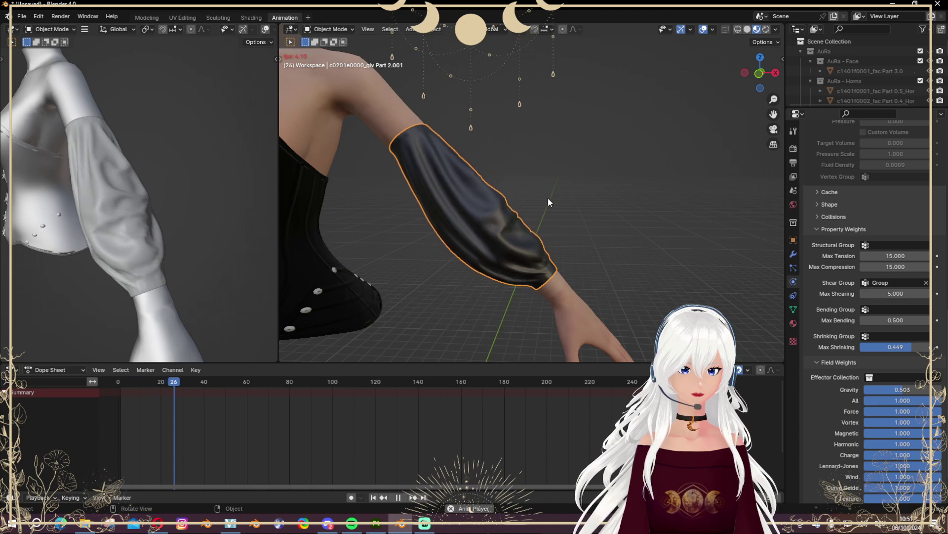
key("space")
- Check the sleeve in the front orthographic view and move the simulation back to frame 15
middle_click_drag(555, 221, 521, 278)
middle_click_drag(489, 219, 703, 165)
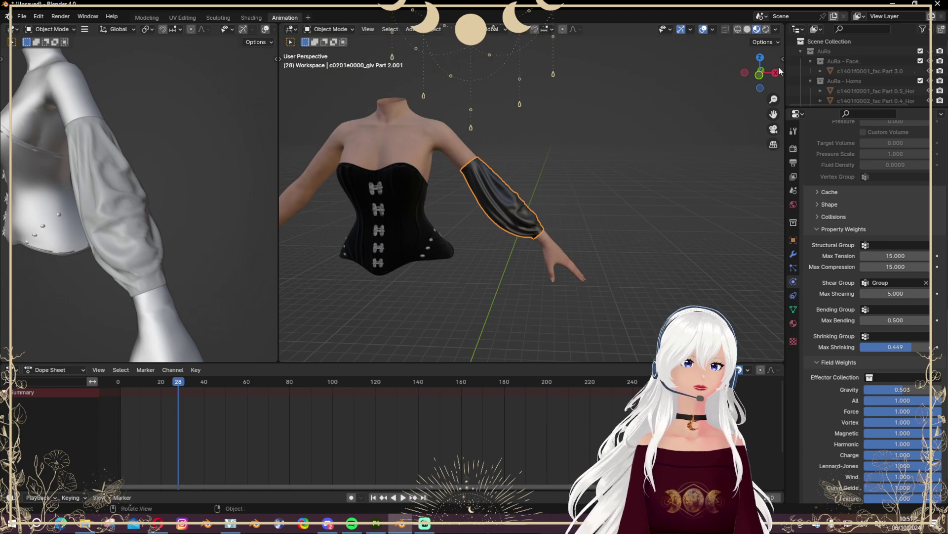
left_click(760, 74)
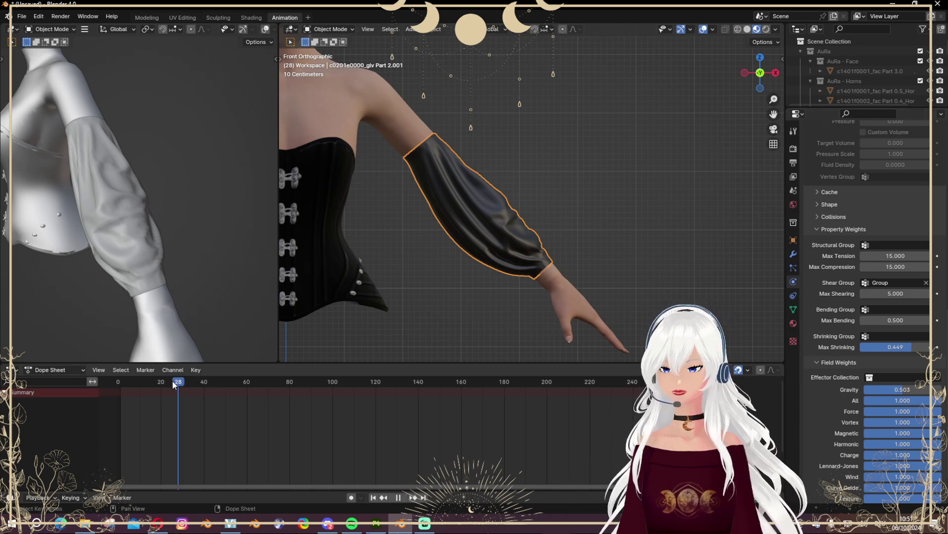
left_click_drag(173, 385, 151, 392)
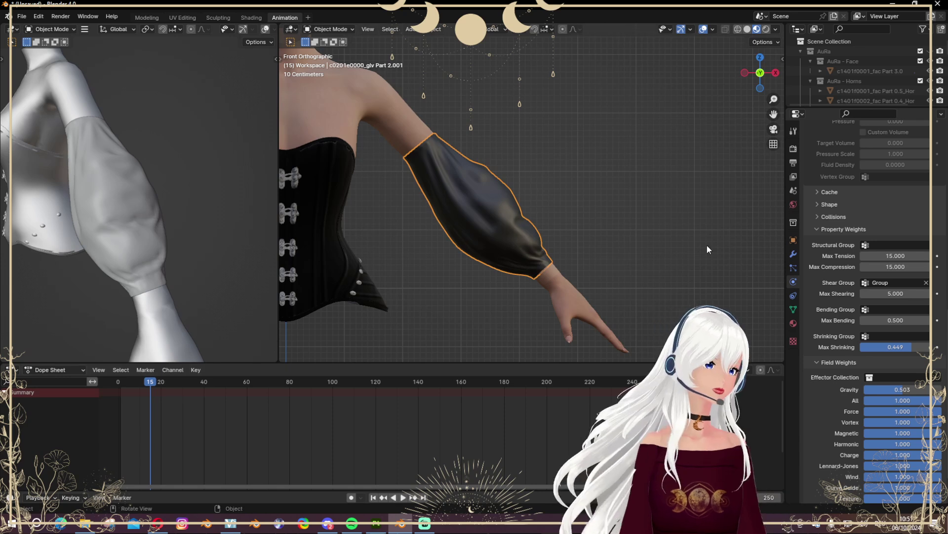
- Apply the sleeve's Subdivision and Cloth modifiers to bake in the simulated shape
left_click(793, 253)
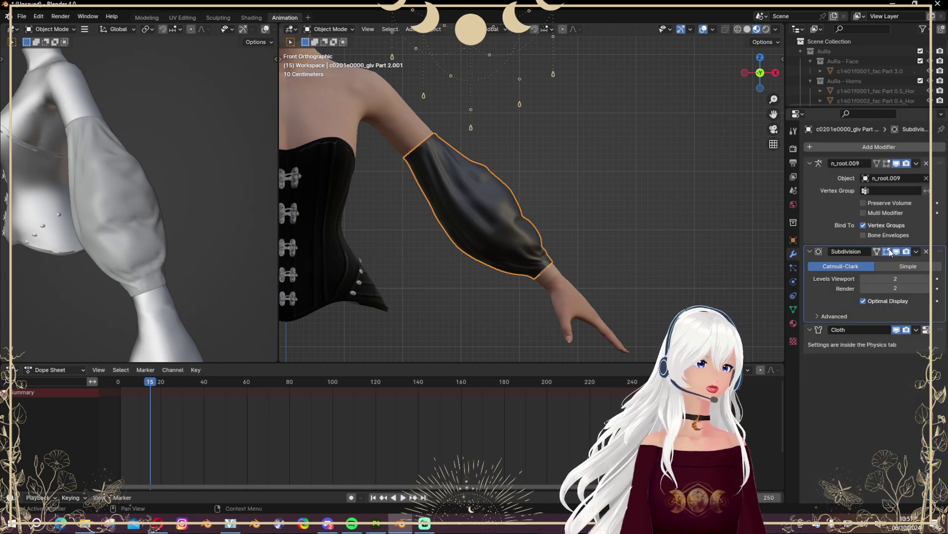
left_click(916, 252)
left_click(893, 264)
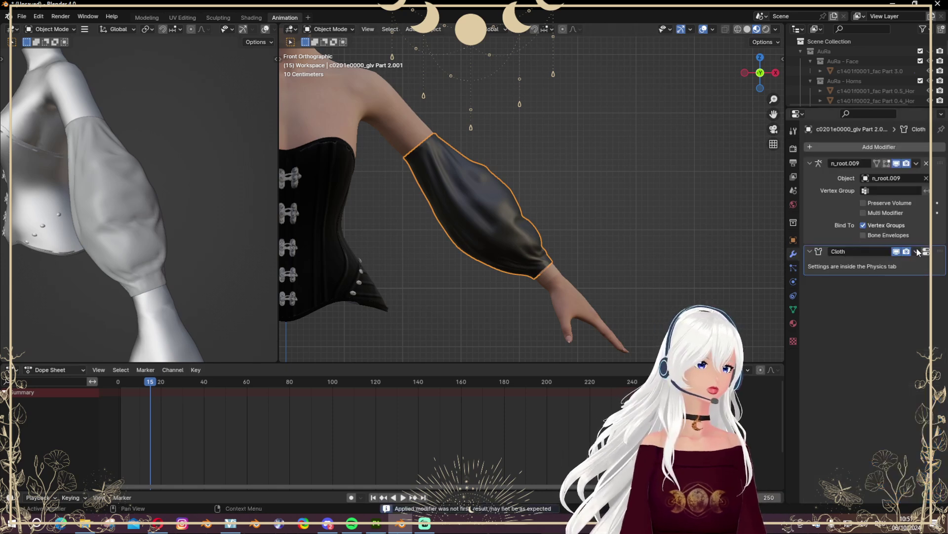
left_click(917, 251)
left_click(890, 264)
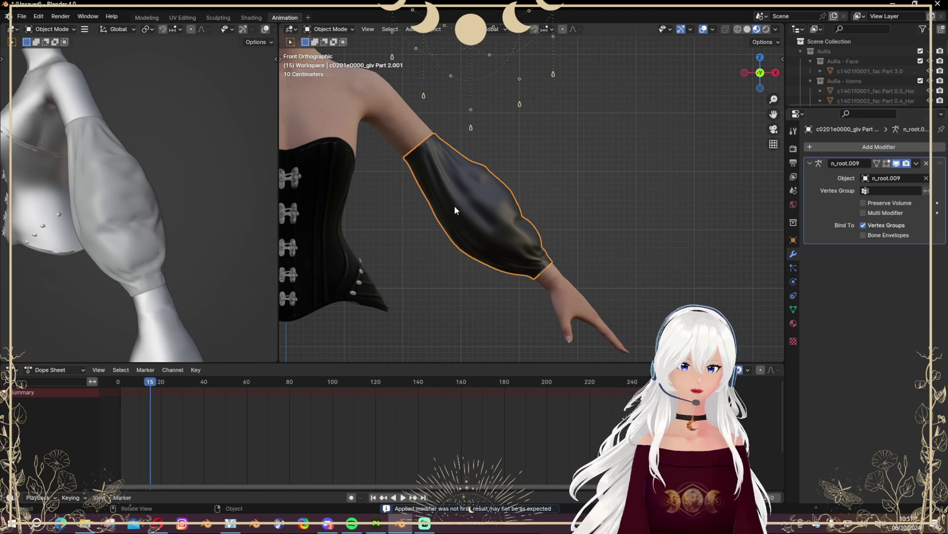
- Inspect the sleeve's mesh in Edit Mode and switch to the Modeling workspace in Object Mode with the sleeve selected
key("Tab")
middle_click_drag(455, 206, 471, 127)
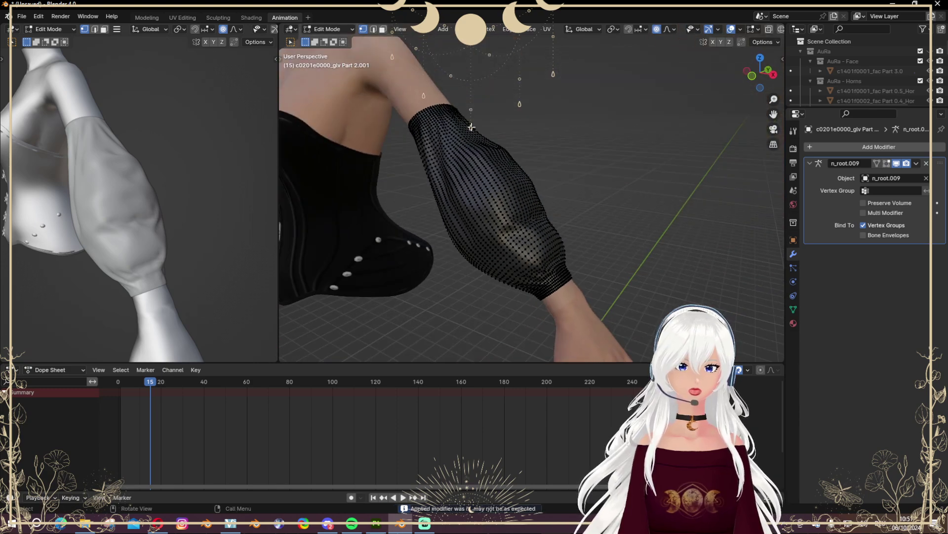
left_click(146, 19)
key("Tab")
left_click(318, 270)
left_click(376, 291)
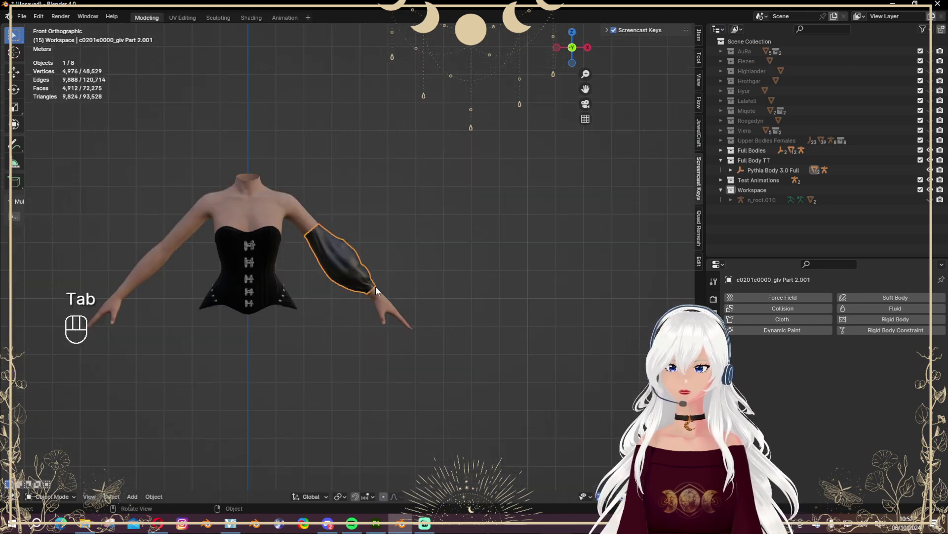
- Add a Mirror modifier on the X axis to the sleeve to create the matching sleeve on the other arm
left_click(713, 390)
left_click(814, 298)
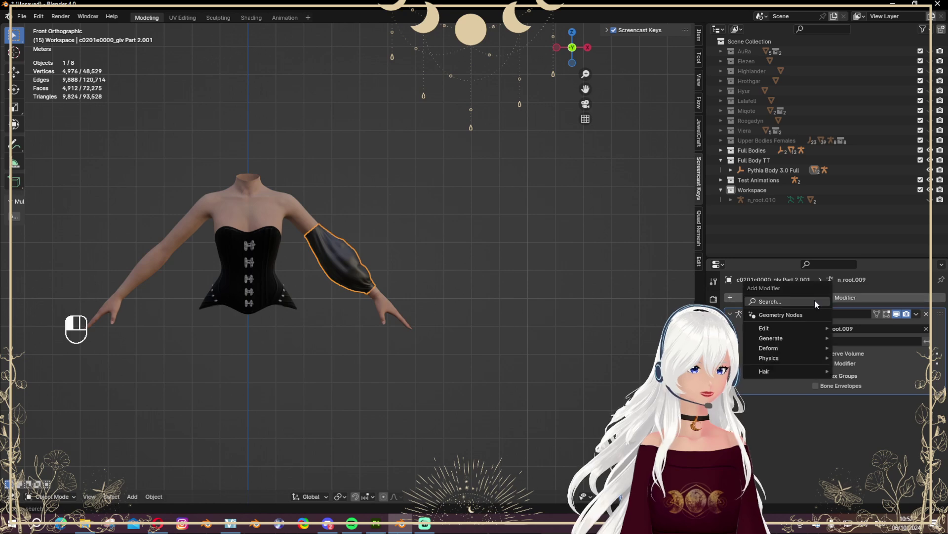
left_click(814, 300)
type("mirro")
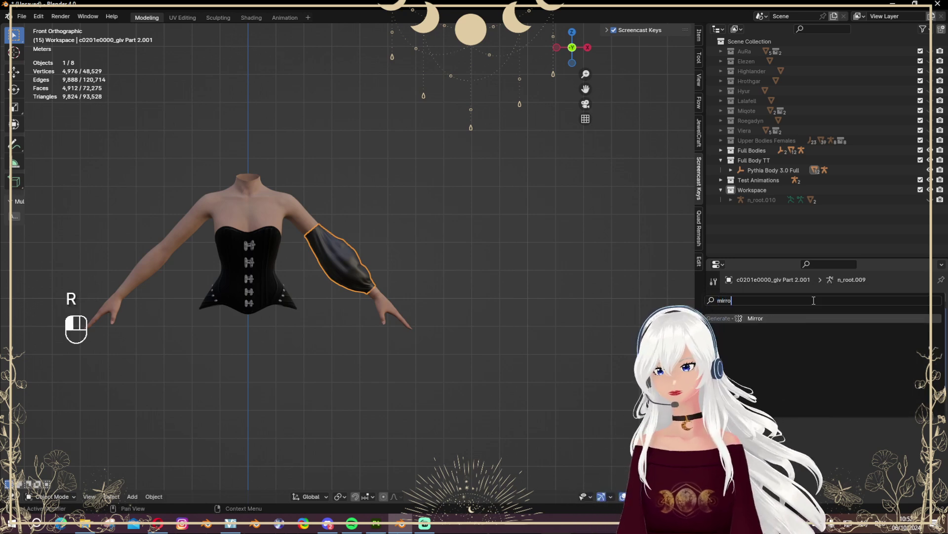
key("Return")
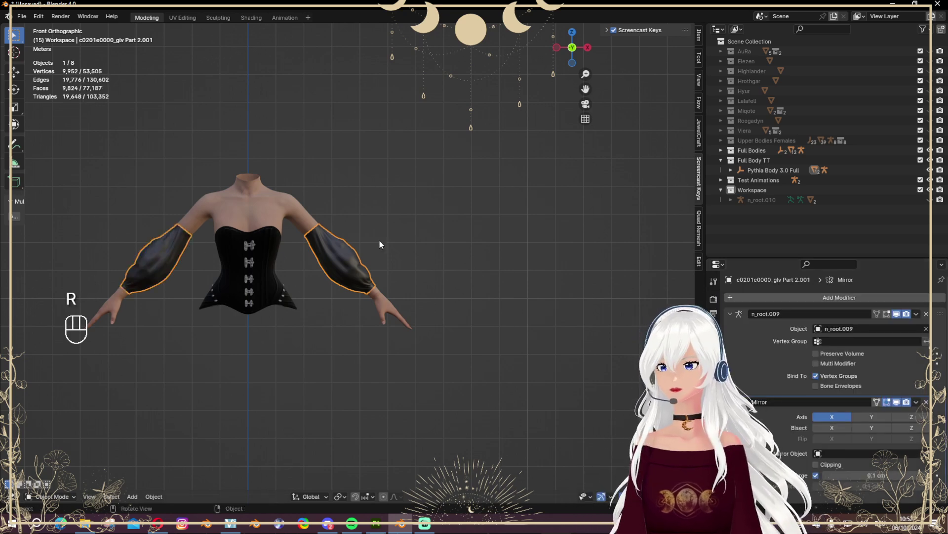
scroll(379, 239, "up", 5)
middle_click_drag(462, 262, 418, 266)
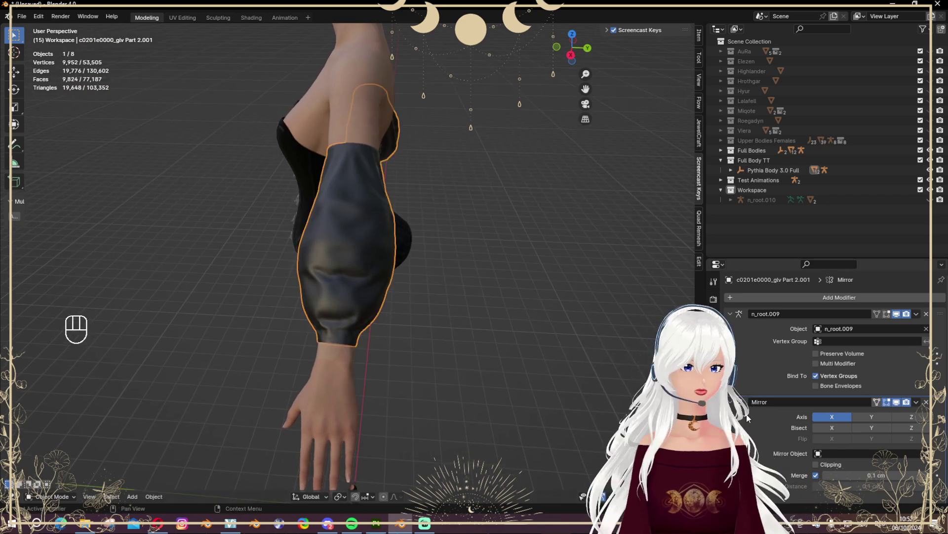
- Set the sleeve material's metallic value to 0.749 and check the deselected sleeves from the front and side
left_click(713, 445)
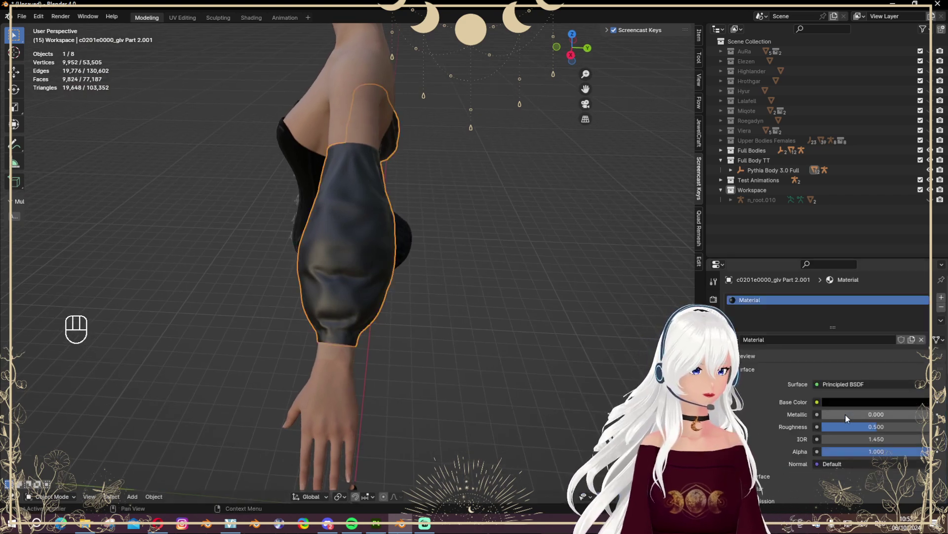
left_click_drag(845, 414, 911, 414)
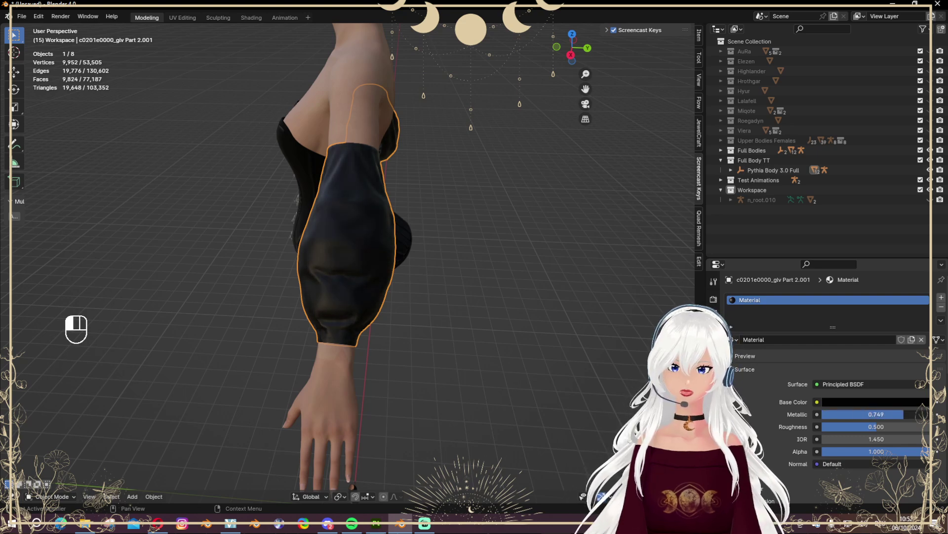
left_click(411, 352)
middle_click_drag(456, 338, 307, 247)
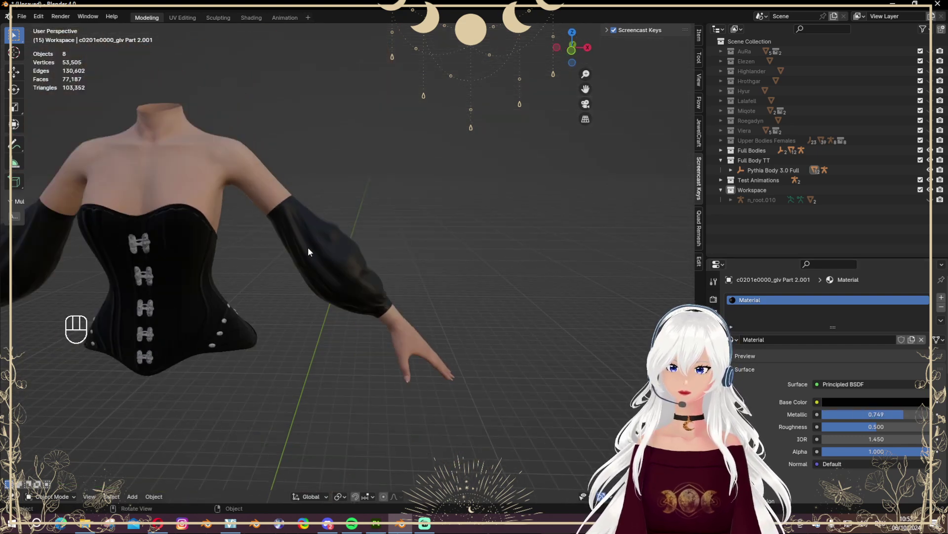
left_click(571, 50)
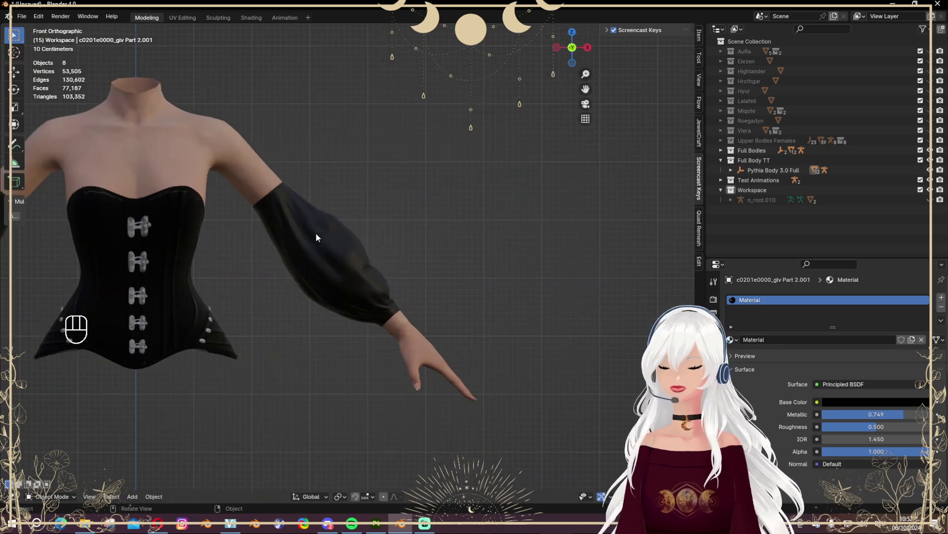
middle_click_drag(375, 222, 342, 304)
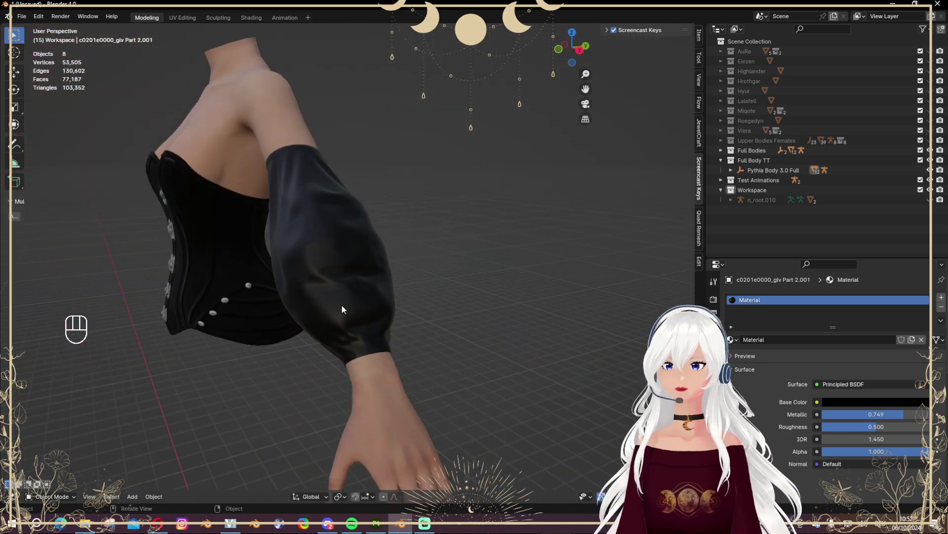
- Select the sleeve, switch to the Sculpting workspace and leave local view to bring the sleeve into view
left_click(341, 304)
left_click(217, 18)
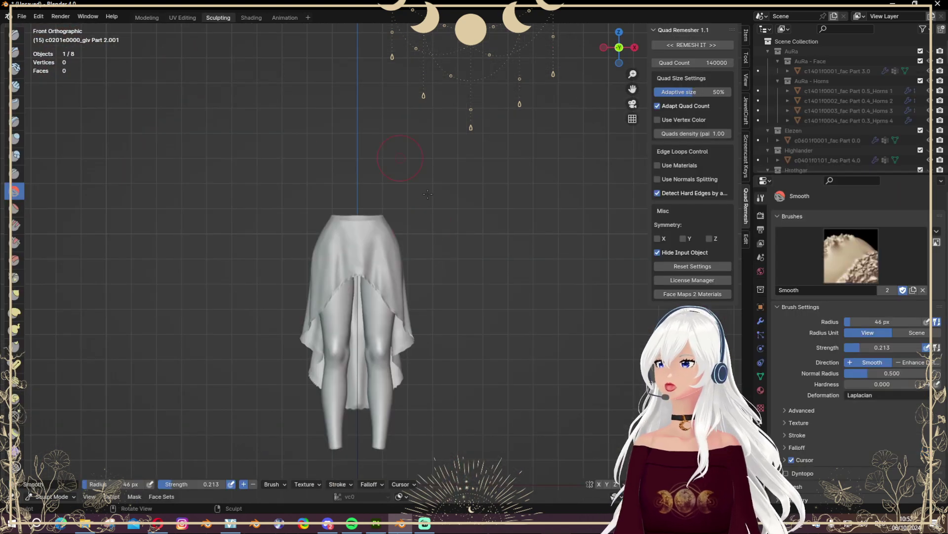
scroll(390, 265, "up", 2)
scroll(424, 250, "down", 2)
middle_click_drag(447, 250, 437, 321)
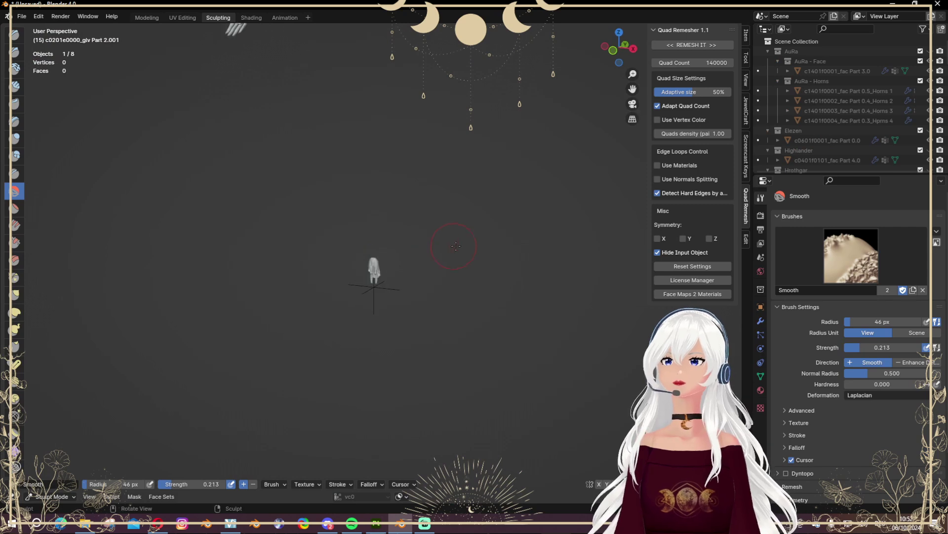
key("KP_Divide")
scroll(432, 363, "up", 6)
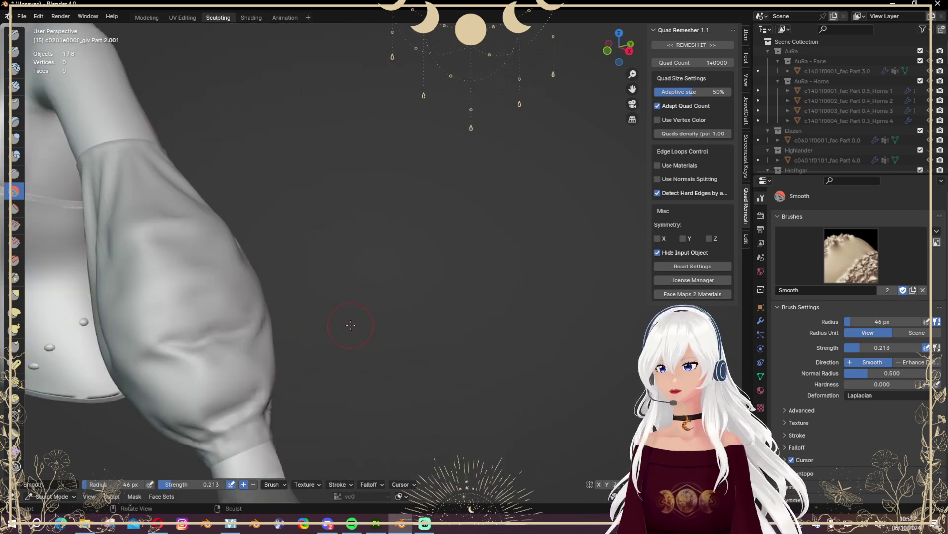
- Smooth the folds on the outer side of the sleeve with the Smooth brush
middle_click_drag(256, 296, 222, 282)
left_click_drag(222, 282, 282, 321)
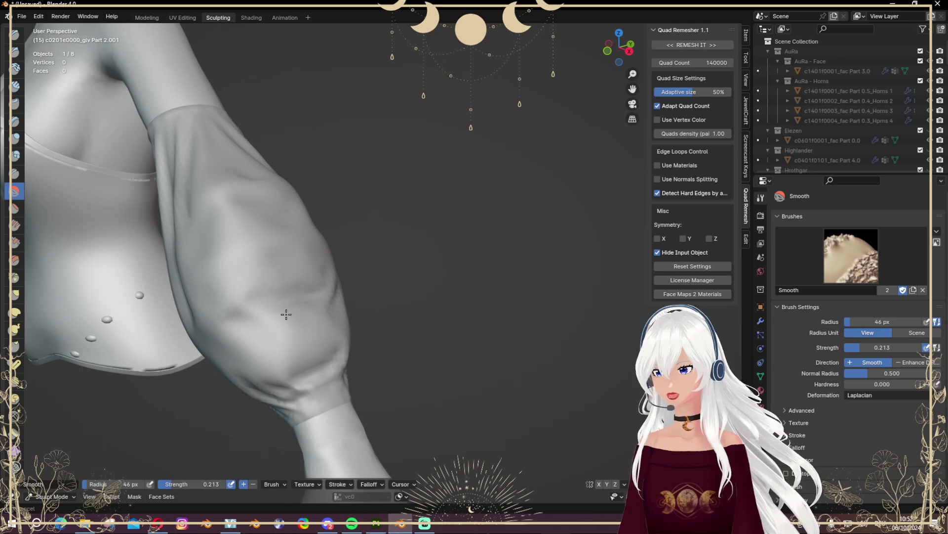
mouse_move(237, 321)
middle_mouse_down()
mouse_move(152, 220)
mouse_move(438, 264)
mouse_move(387, 277)
middle_mouse_up()
scroll(388, 277, "up", 3)
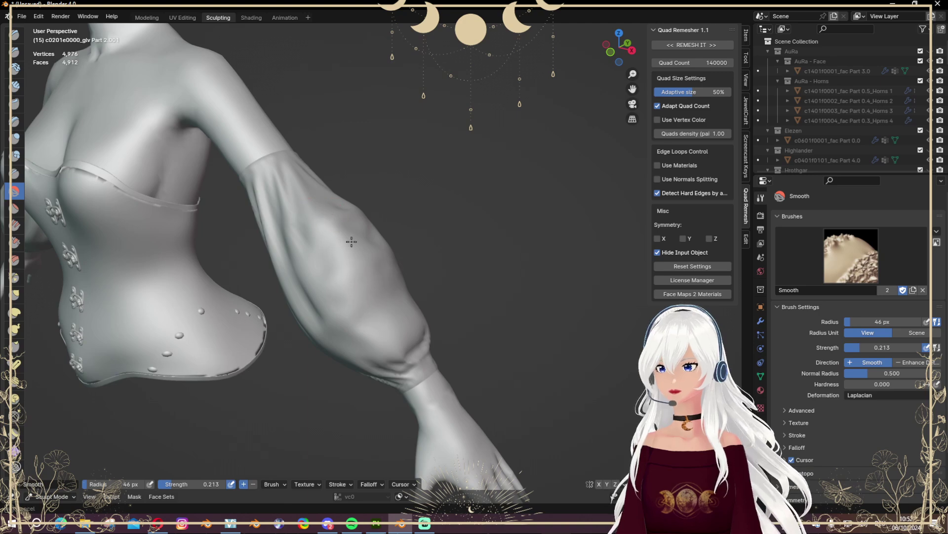
- In the Modeling workspace, bevel a lengthwise edge path between the sleeve's upper hem and cuff with 2 segments and a width of about 0.324 cm
key("ctrl+Page_Up")
key("ctrl+Page_Up")
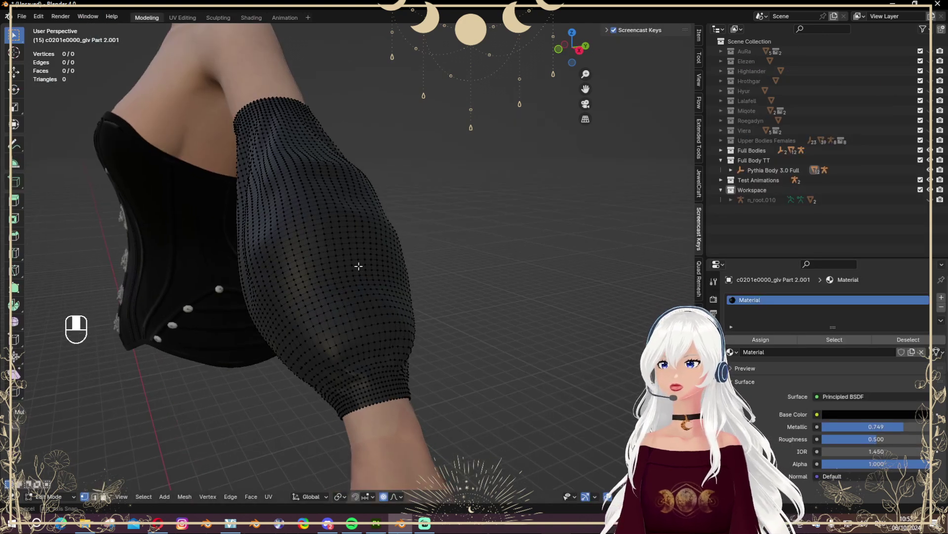
middle_click_drag(359, 266, 284, 76)
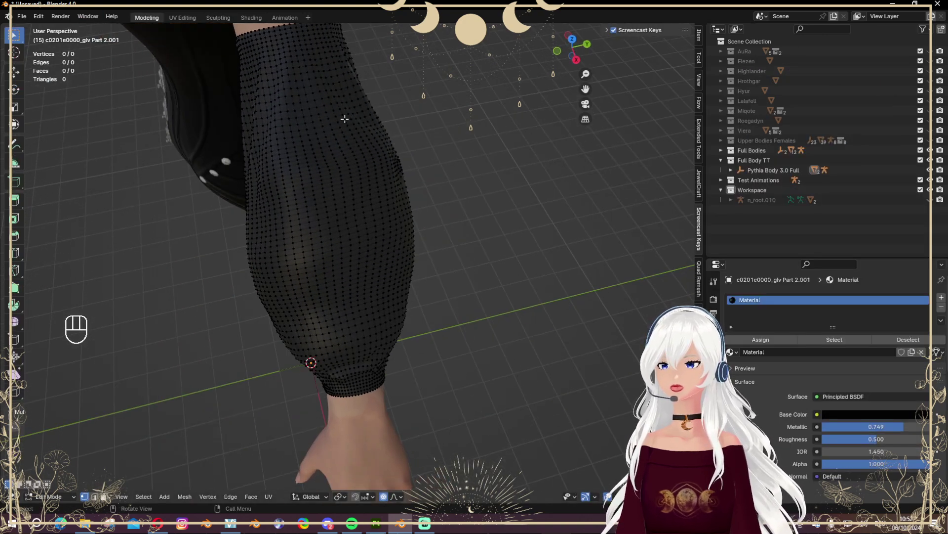
scroll(345, 118, "down", 3)
middle_click_drag(345, 118, 300, 183)
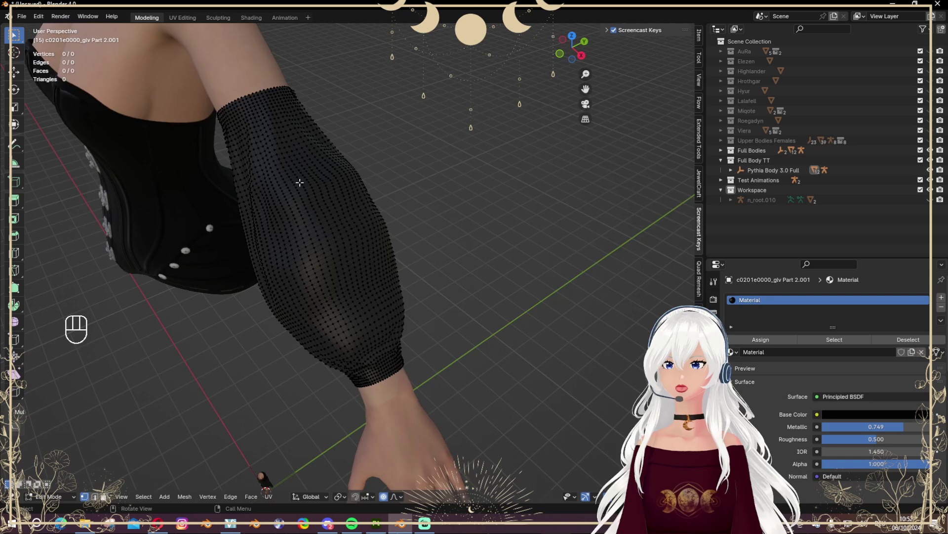
left_click(268, 116)
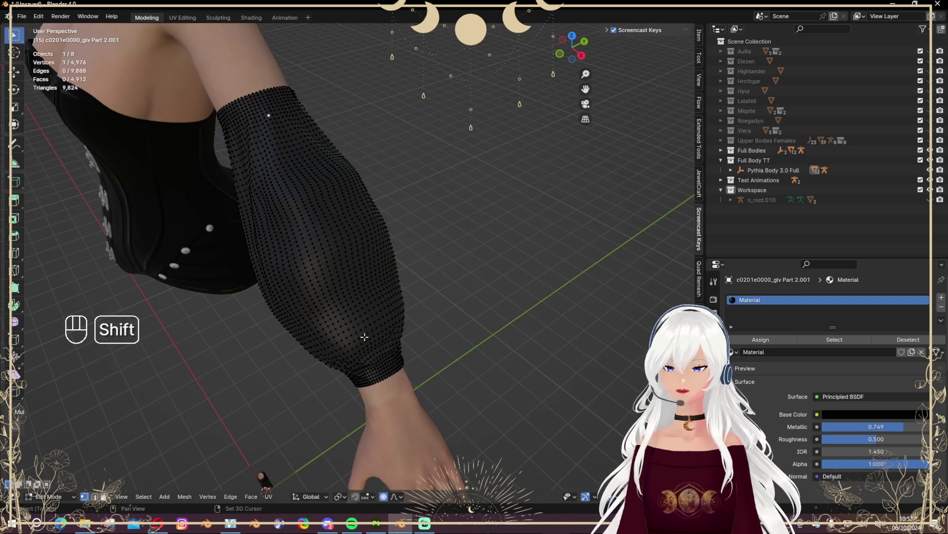
scroll(375, 336, "up", 2)
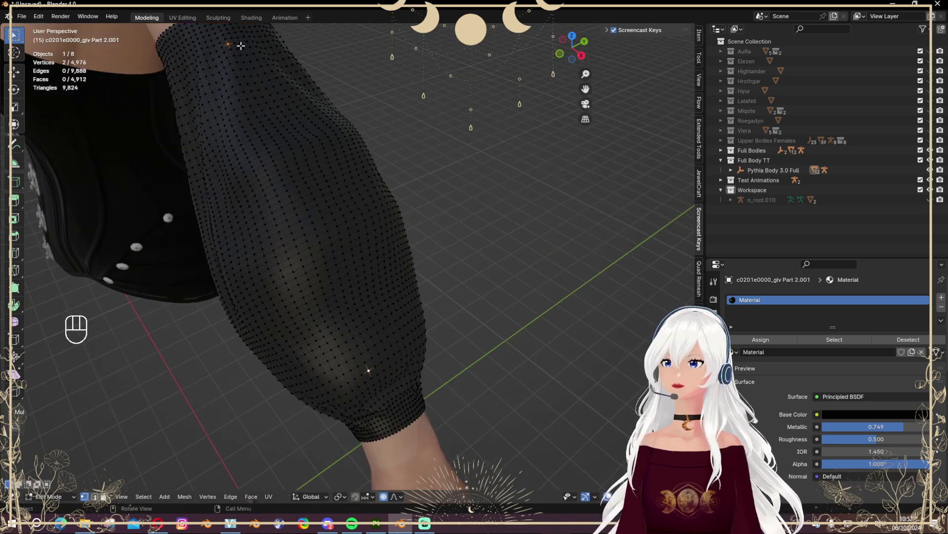
left_click(378, 350, "ctrl")
middle_click_drag(377, 350, 358, 195)
key("ctrl+b")
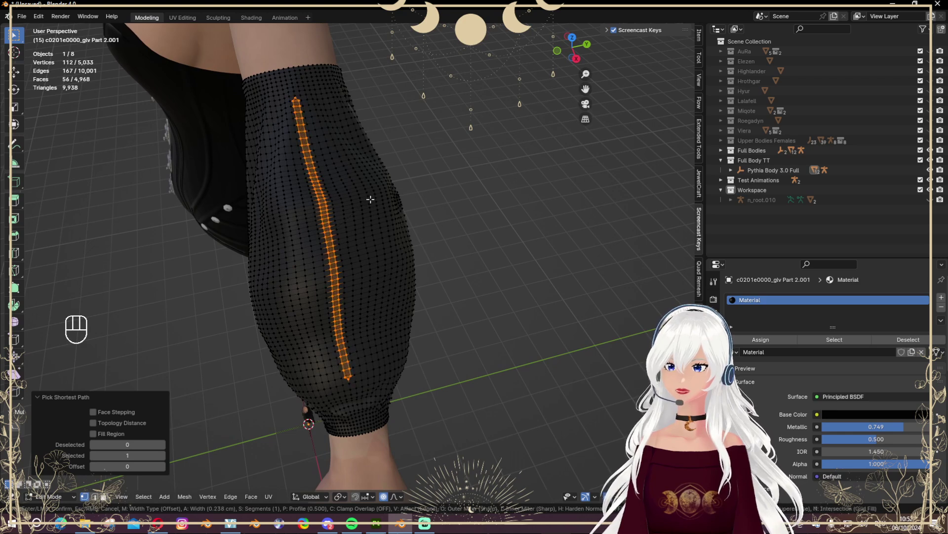
scroll(372, 199, "up", 1)
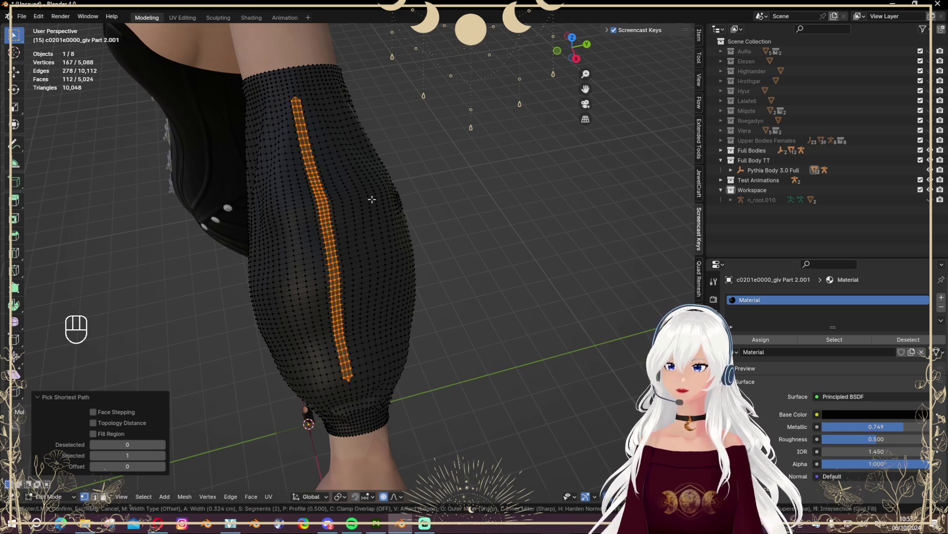
left_click(372, 199)
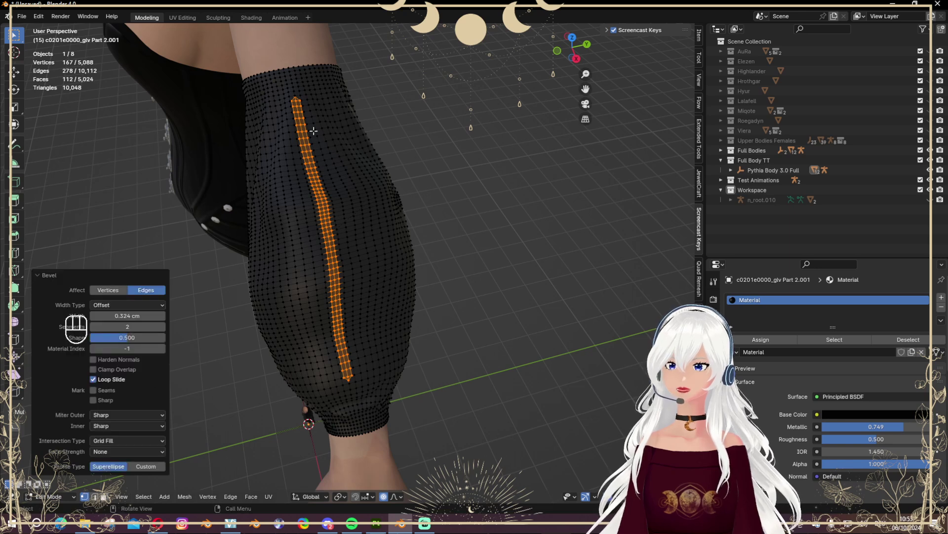
- Delete the vertices along the bevel's centre line to cut a narrow lengthwise slit, and check the slit in Object Mode
left_click(296, 106, "alt")
left_click(297, 103, "alt")
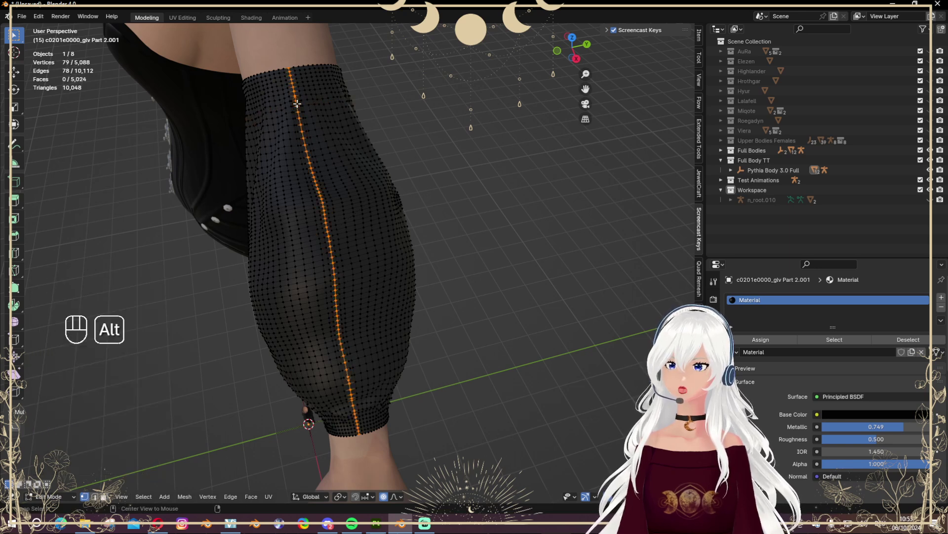
middle_click_drag(298, 103, 299, 89)
left_click(284, 68)
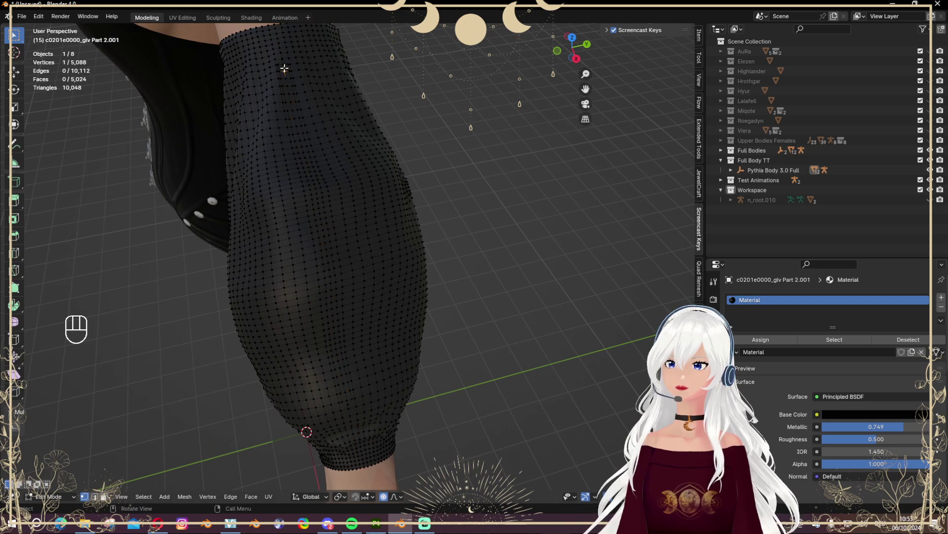
middle_click_drag(367, 260, 366, 303)
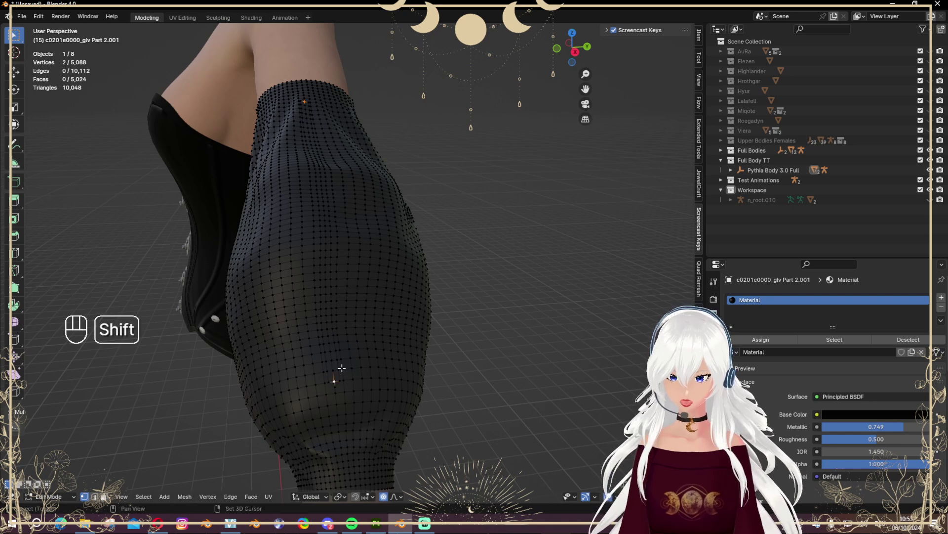
key("ctrl+z")
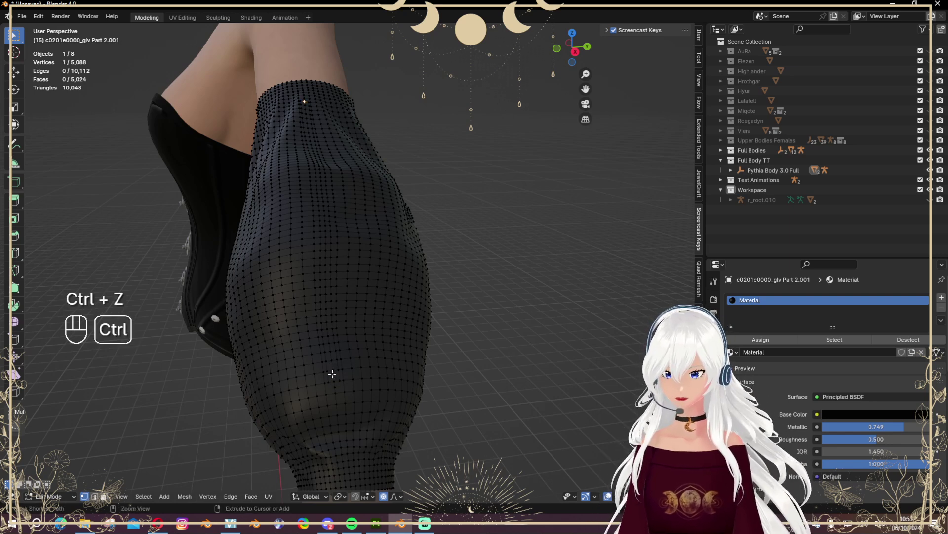
left_click(334, 376, "ctrl")
right_click(416, 269)
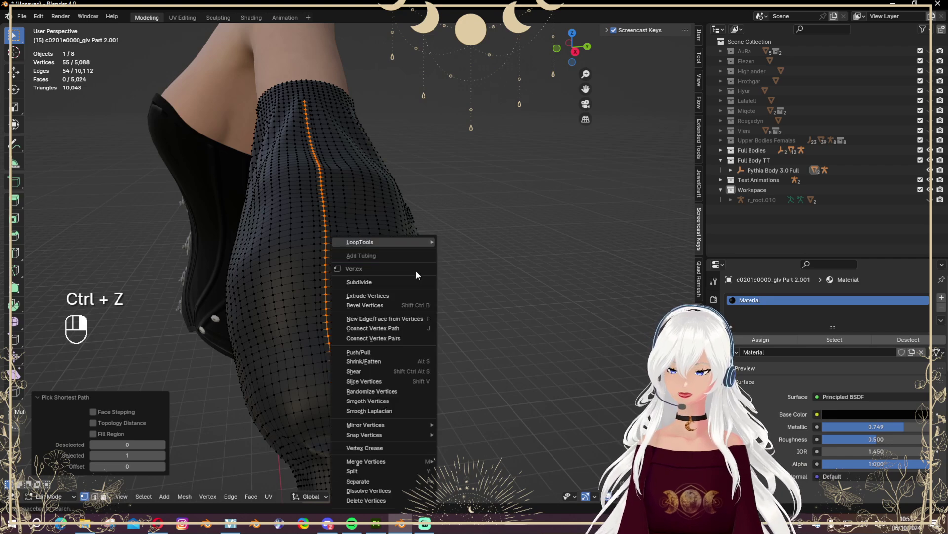
key("x")
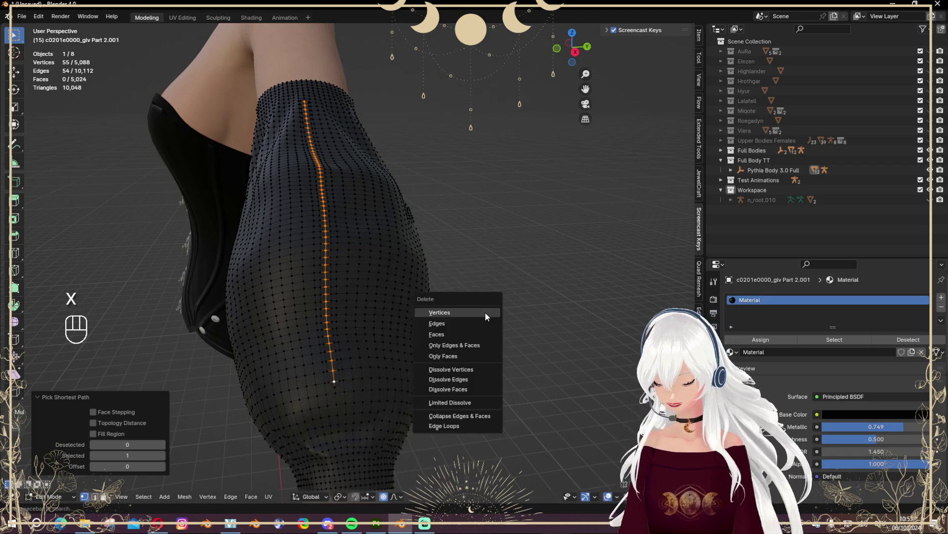
left_click(485, 312)
middle_click_drag(483, 355, 365, 309)
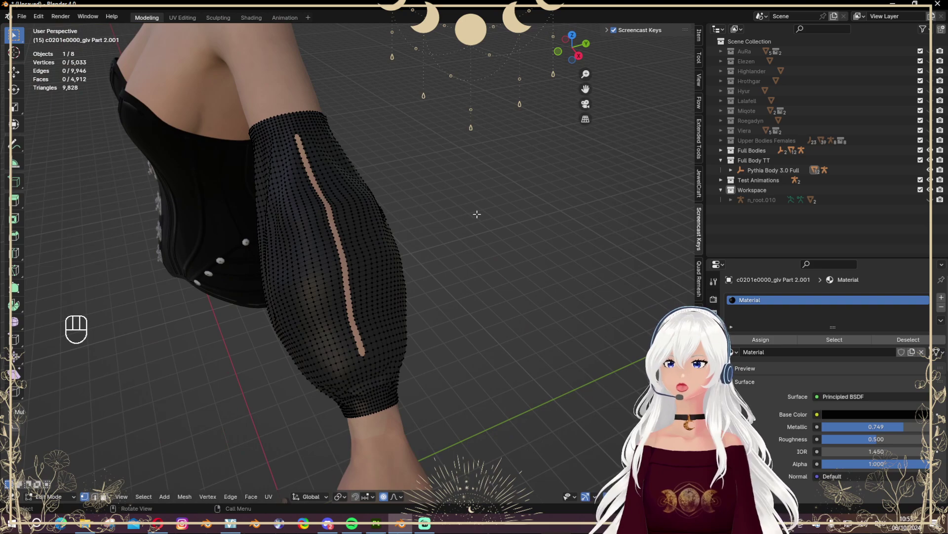
middle_click_drag(419, 231, 447, 291)
key("Tab")
key("Tab")
- Select the slit's border loop in Edit Mode, try scaling it, and turn off proportional editing
scroll(331, 129, "up", 2)
scroll(328, 131, "up", 2, "shift")
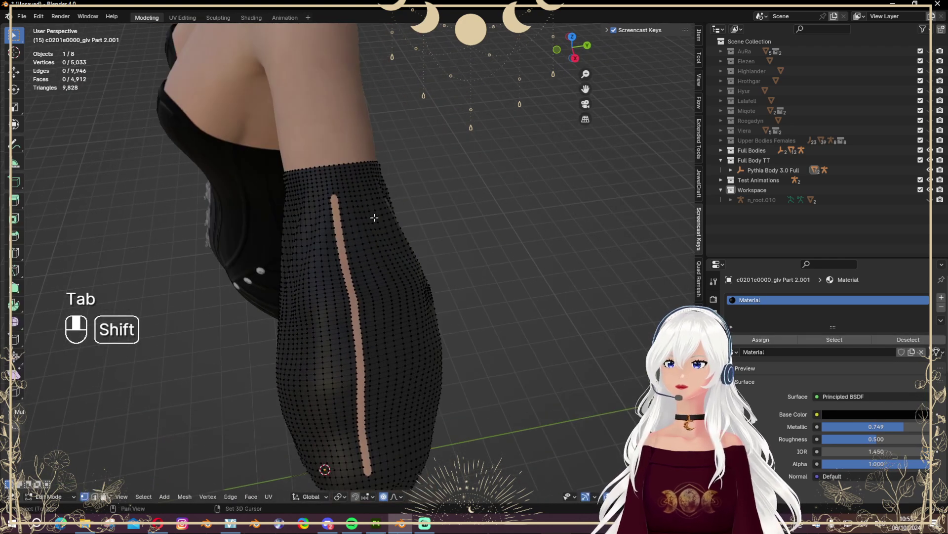
scroll(321, 133, "up", 3)
left_click(318, 136)
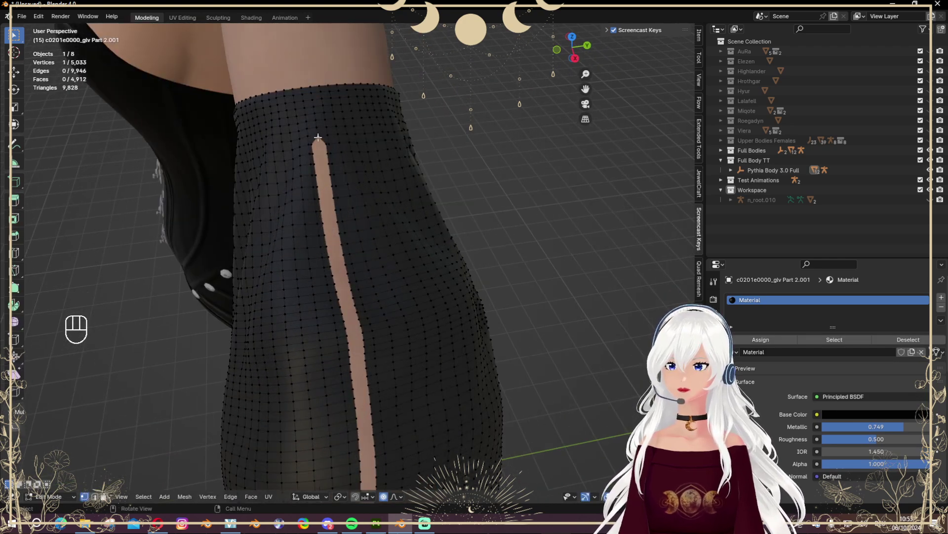
left_click(324, 144, "alt")
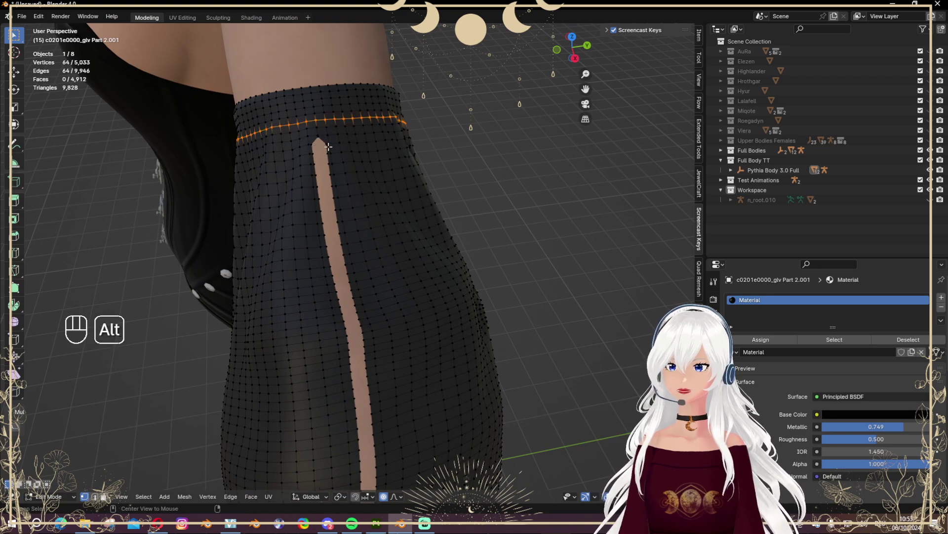
left_click(323, 143, "alt")
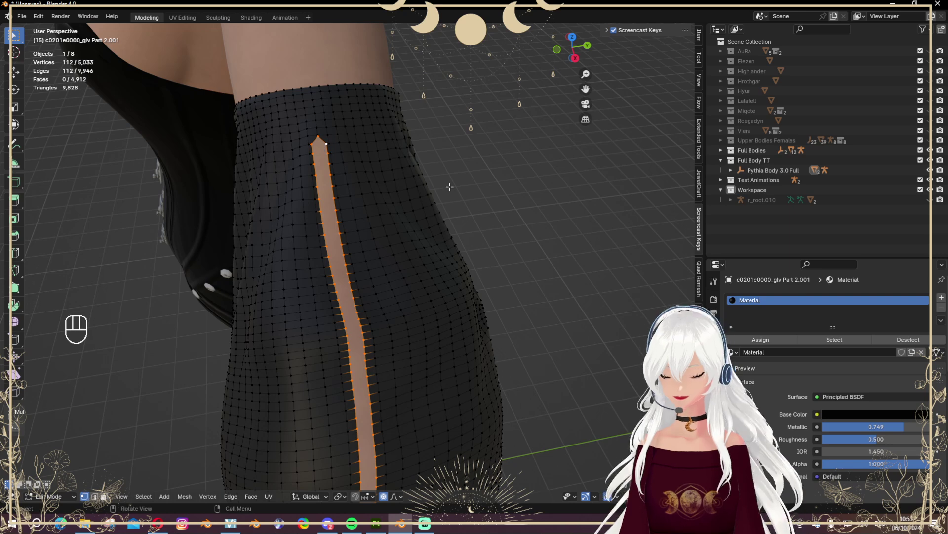
key("s")
key("s")
scroll(447, 186, "up", 2)
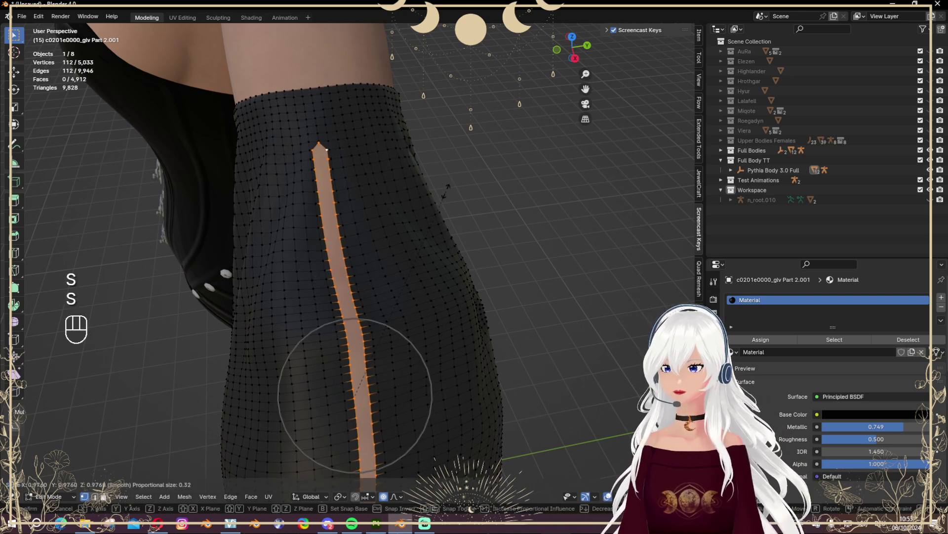
key("Escape")
left_click(383, 496)
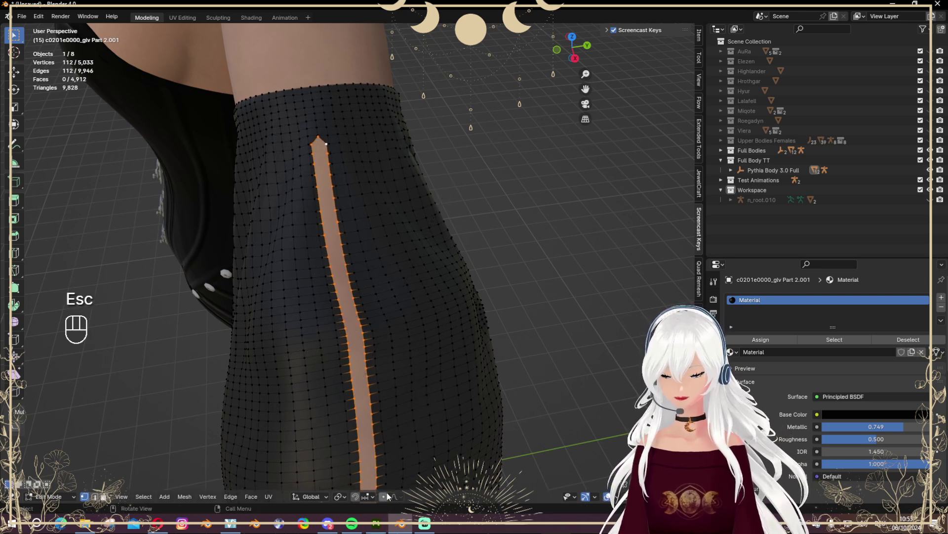
key("s")
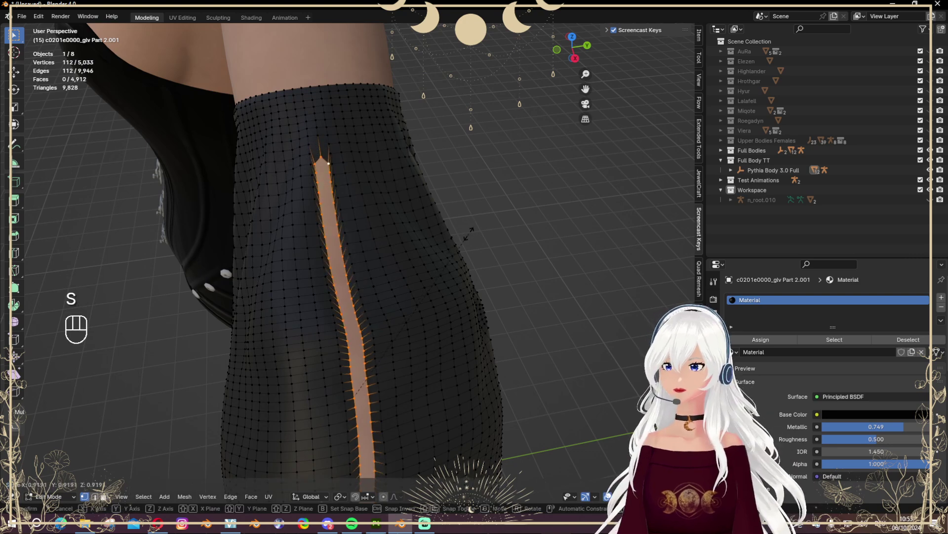
key("Escape")
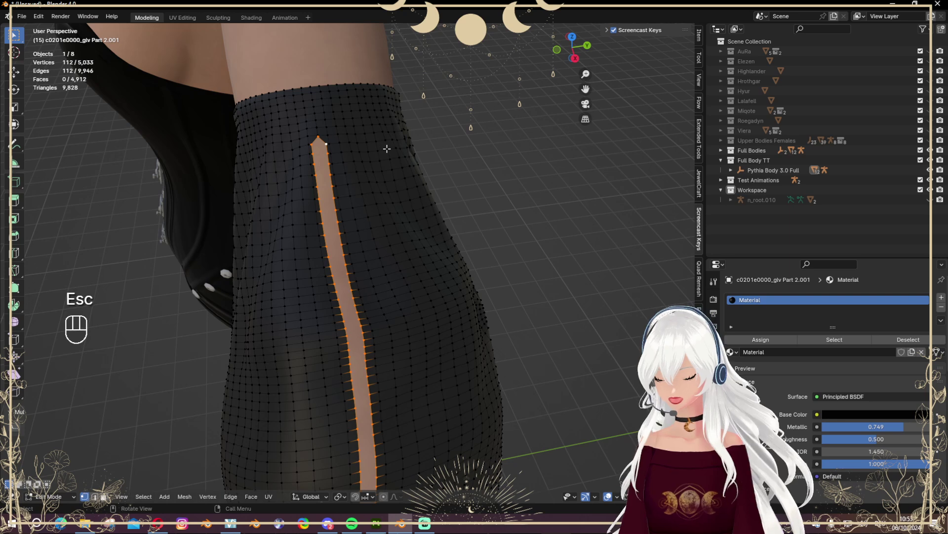
key("s")
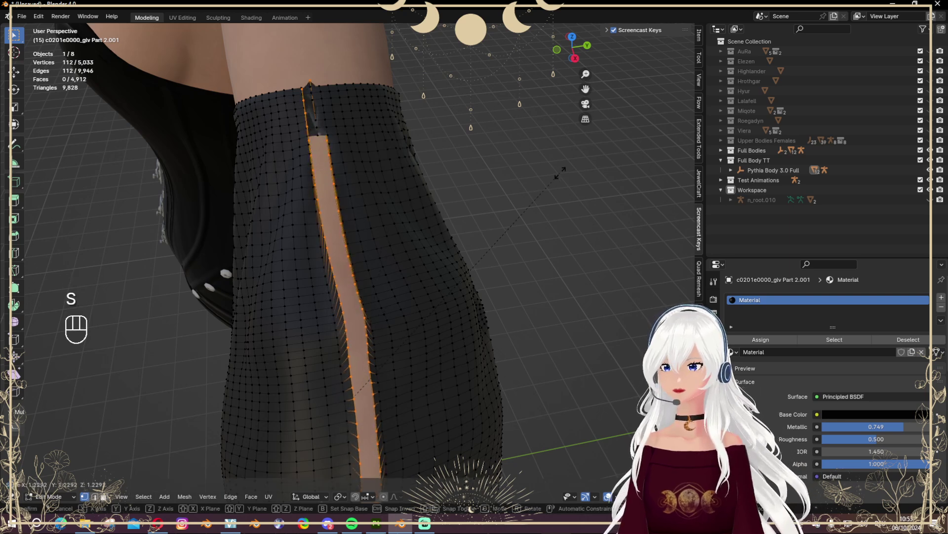
key("Escape")
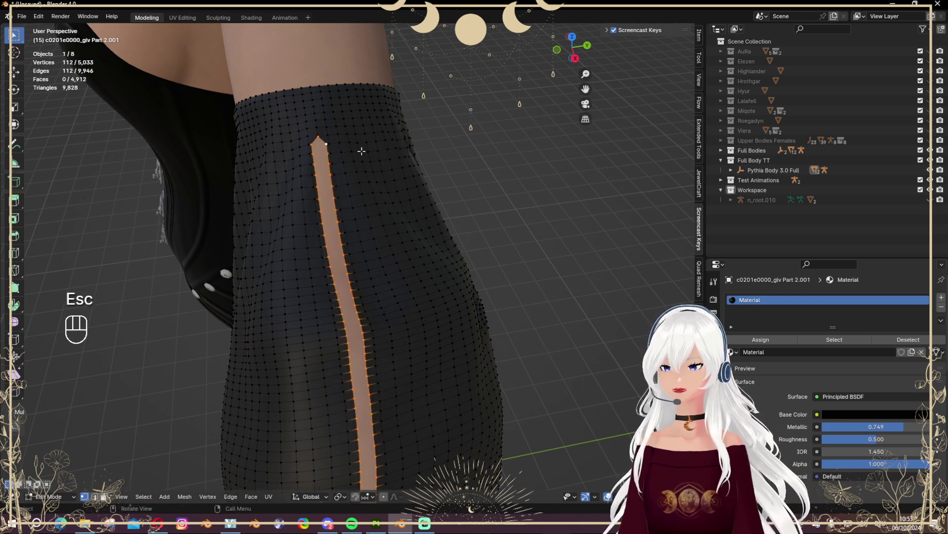
- Move the slit's upper and lower end vertices to flatten its pointed ends, and check the sleeve in Object Mode
left_click(327, 143)
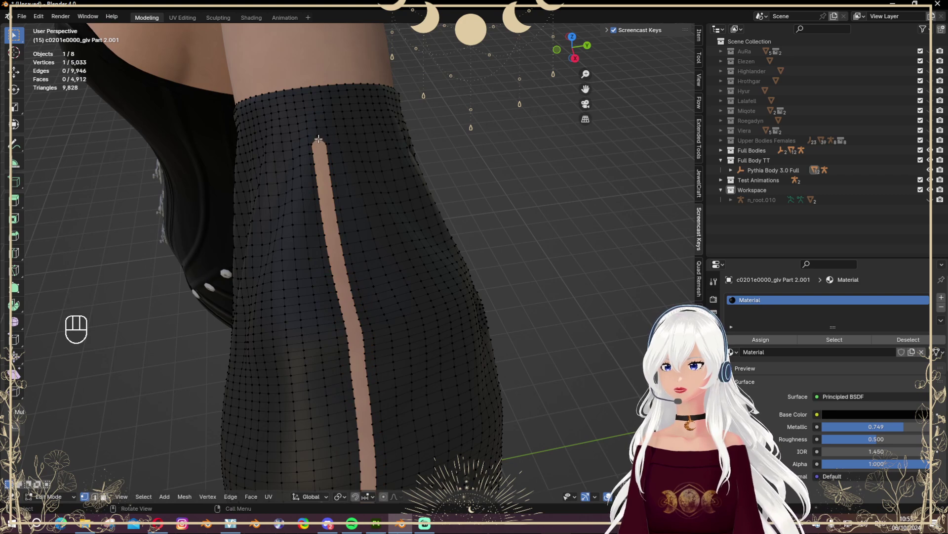
key("g")
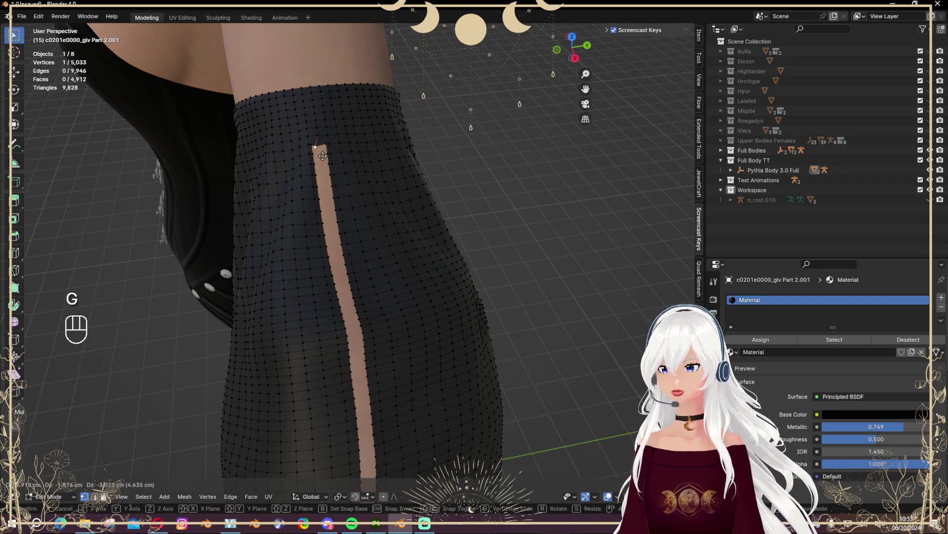
left_click(326, 147)
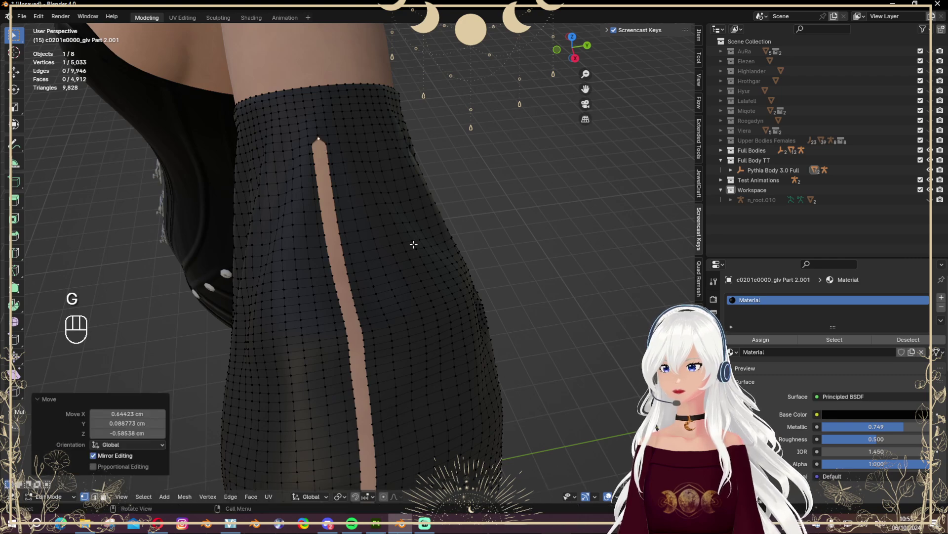
middle_click_drag(413, 243, 346, 315, "shift")
left_click(347, 314)
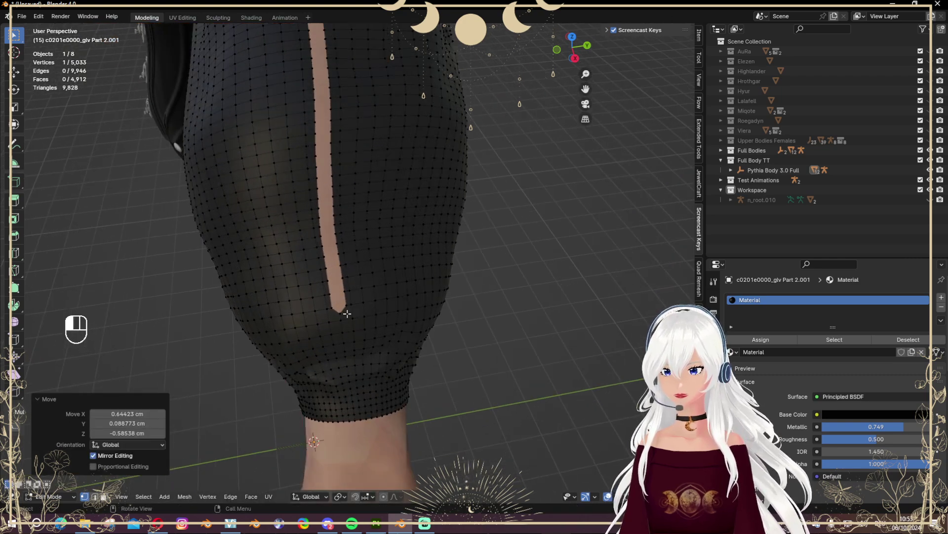
key("g")
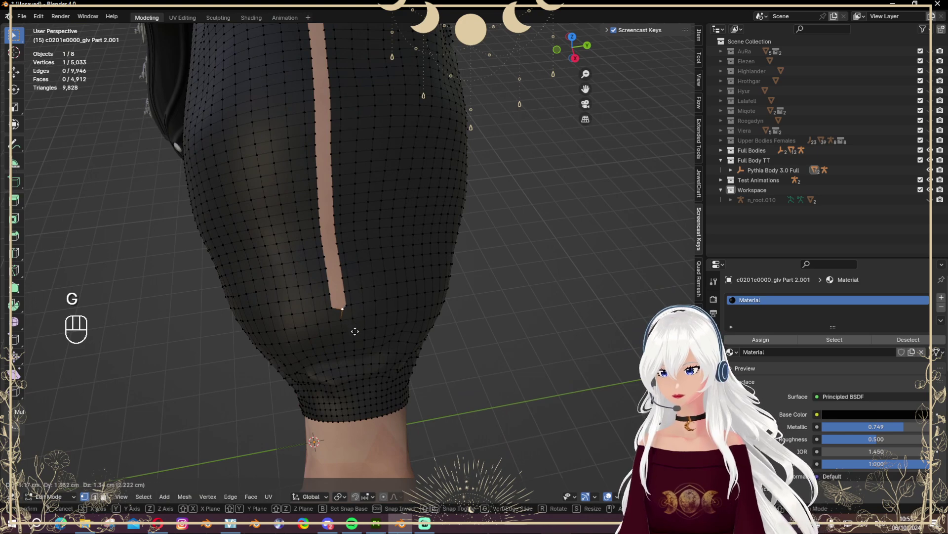
left_click(351, 327)
left_click(410, 314)
key("Tab")
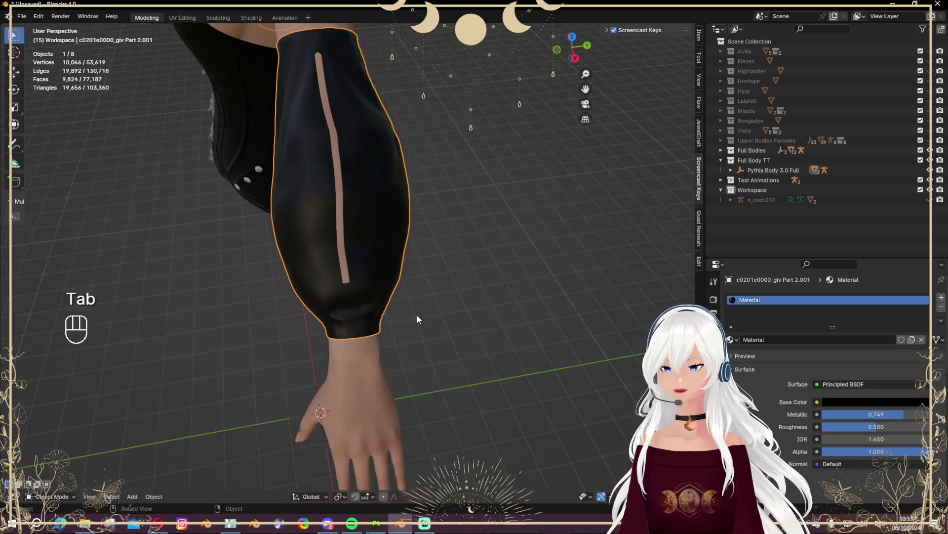
middle_click_drag(417, 315, 478, 313)
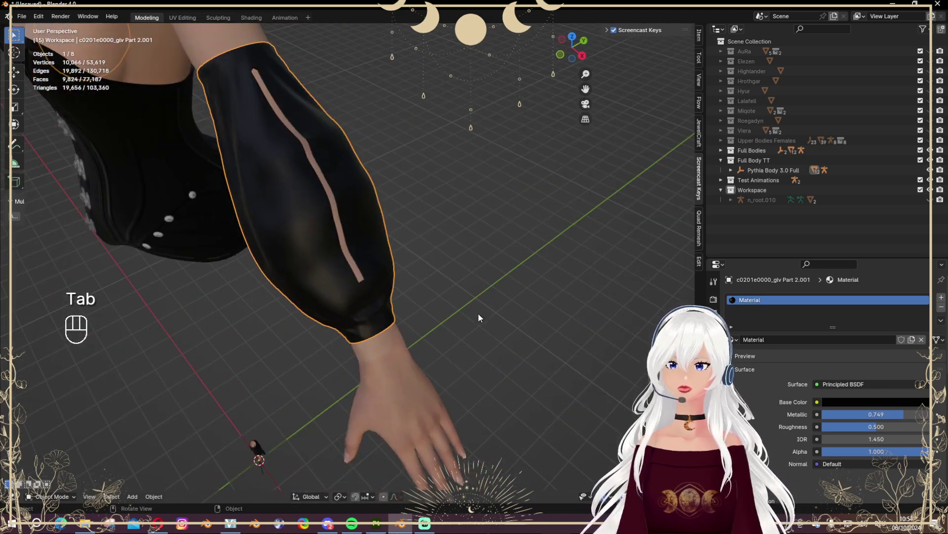
- Undo the changes made to the slit's end vertices
key("ctrl+z")
key("ctrl+z")
key("ctrl+z")
key("ctrl+z")
key("ctrl+z")
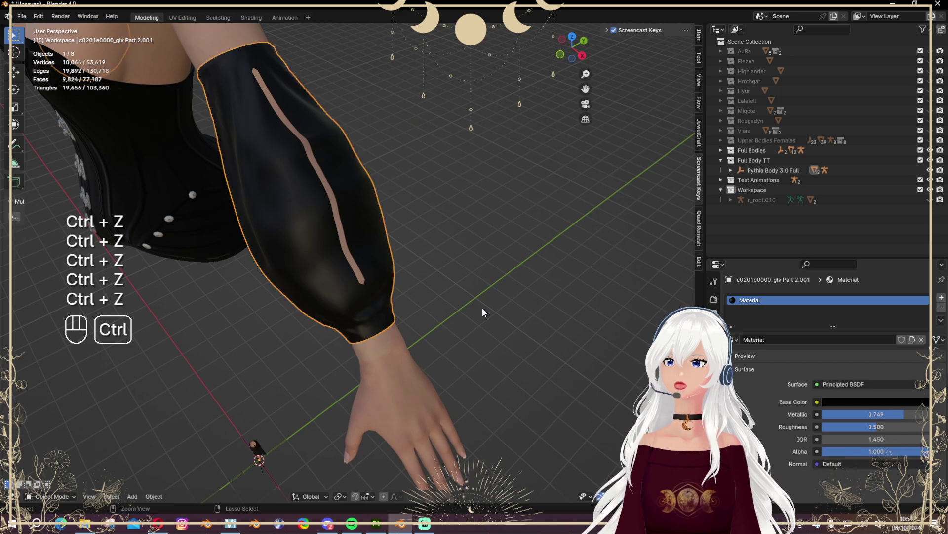
- Undo the lengthwise slit and the bevel on the sleeve mesh in Edit Mode, and clear the edge selection
key("Tab")
key("ctrl")
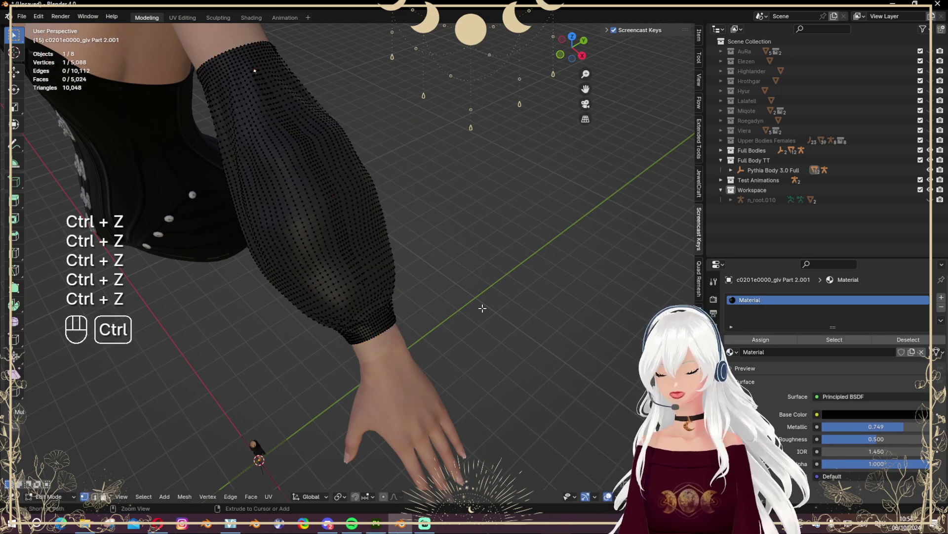
key("ctrl+z")
key("ctrl+z")
key("ctrl+z")
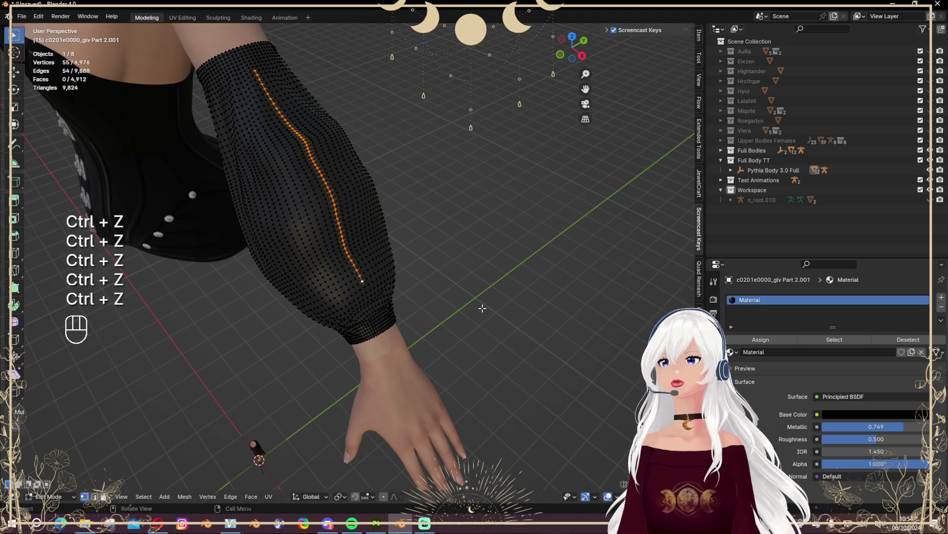
left_click(482, 308)
- Examine both sleeves from the front and check the triangle count of the whole sleeve mesh
middle_click_drag(483, 308, 538, 163)
left_click(563, 57)
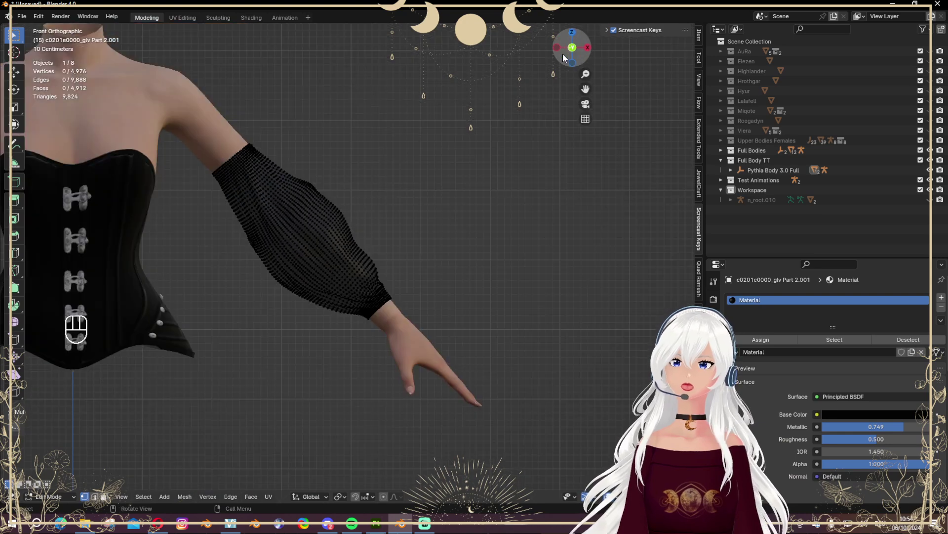
scroll(445, 188, "down", 3)
scroll(345, 287, "up", 3)
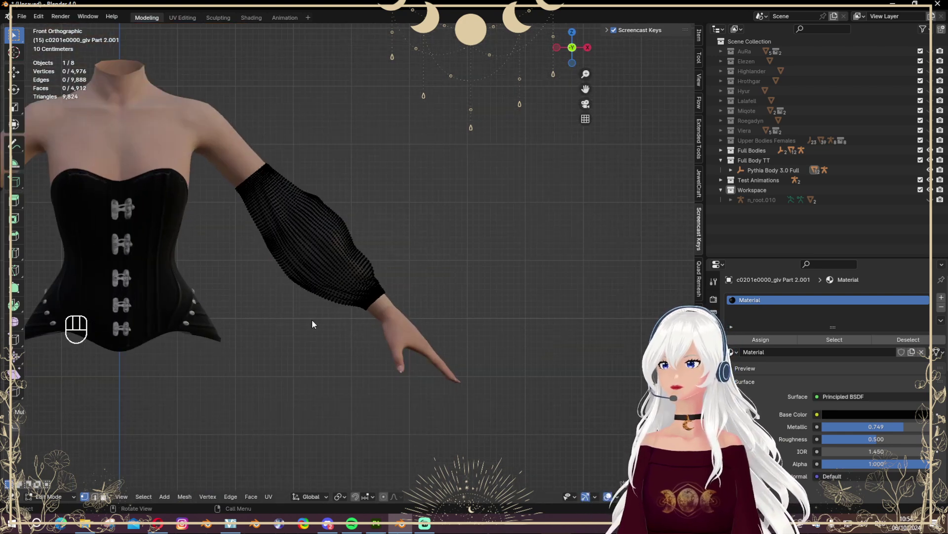
key("Tab")
scroll(325, 323, "down", 2)
middle_click_drag(324, 322, 310, 167, "shift")
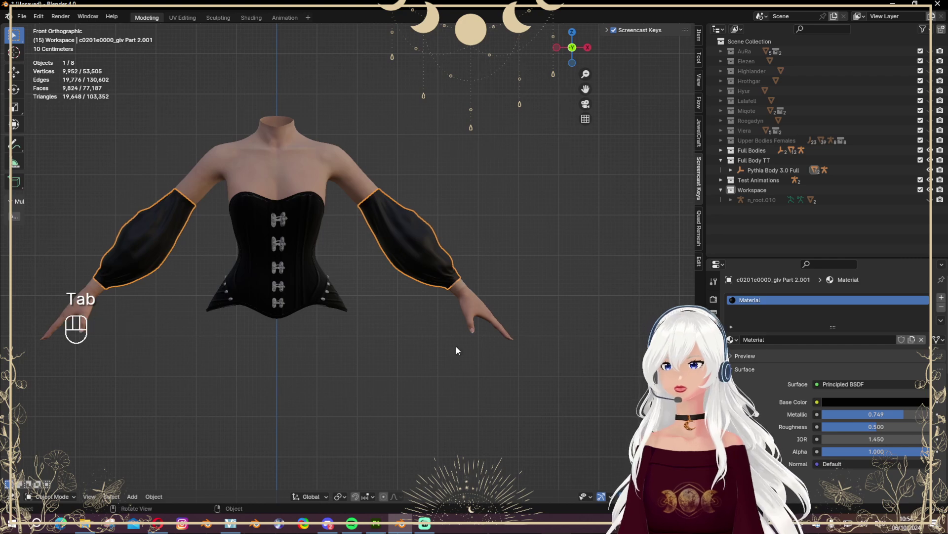
scroll(433, 251, "up", 5)
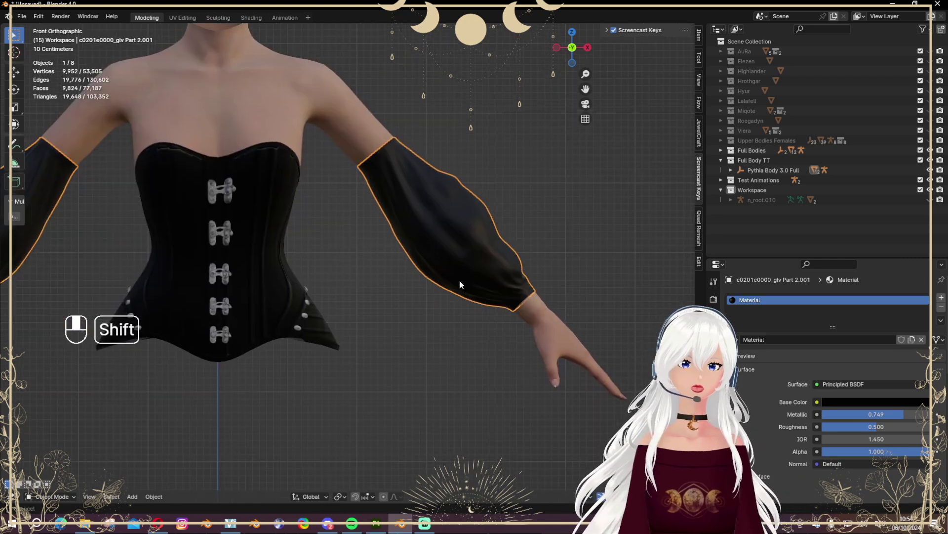
middle_click_drag(451, 252, 348, 345, "shift")
key("Tab")
key("a")
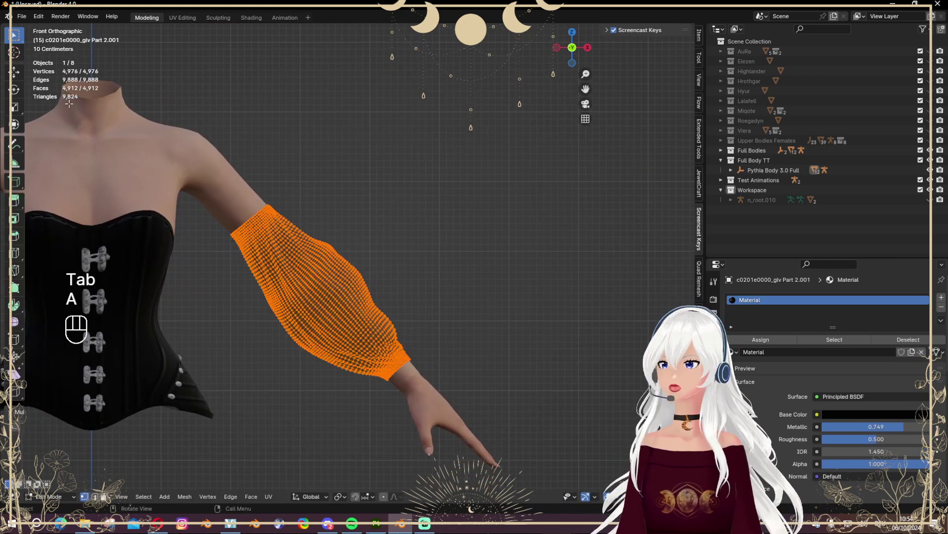
key("Tab")
- Set the Quad Remesher quad count to 2000 for the sleeve
left_click(699, 234)
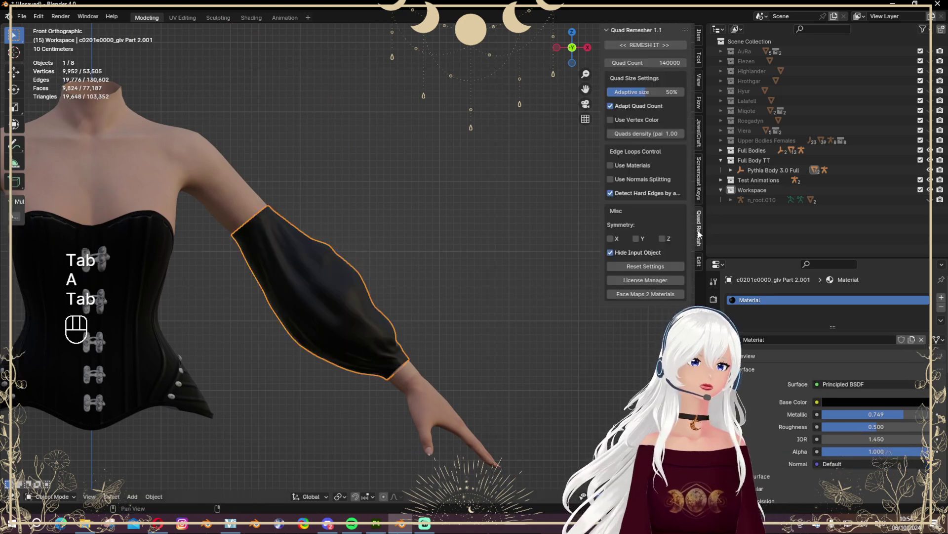
left_click(668, 64)
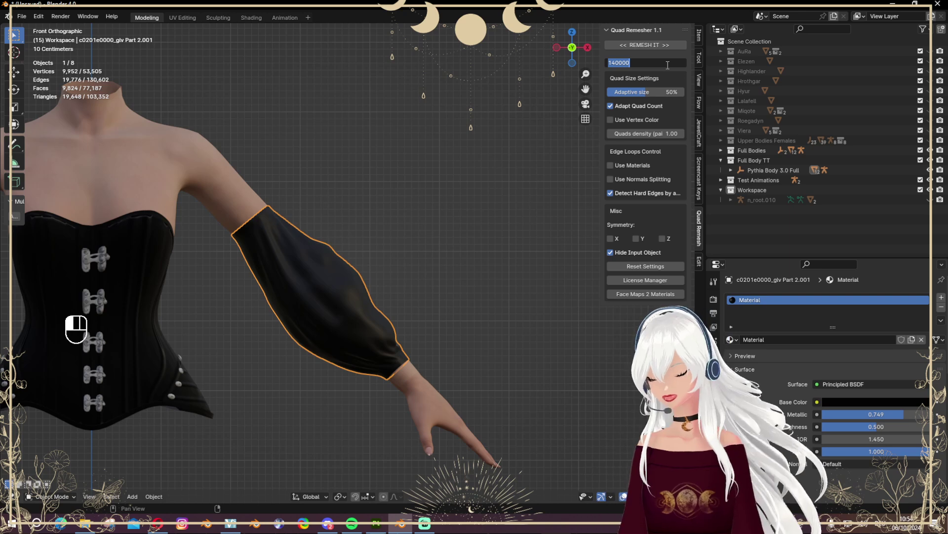
type("2000")
key("Return")
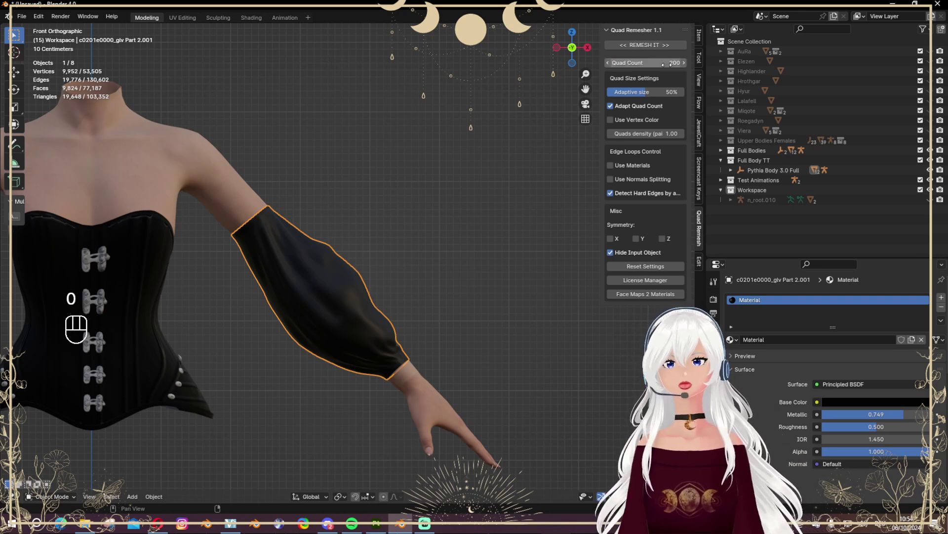
left_click(665, 63)
type("0")
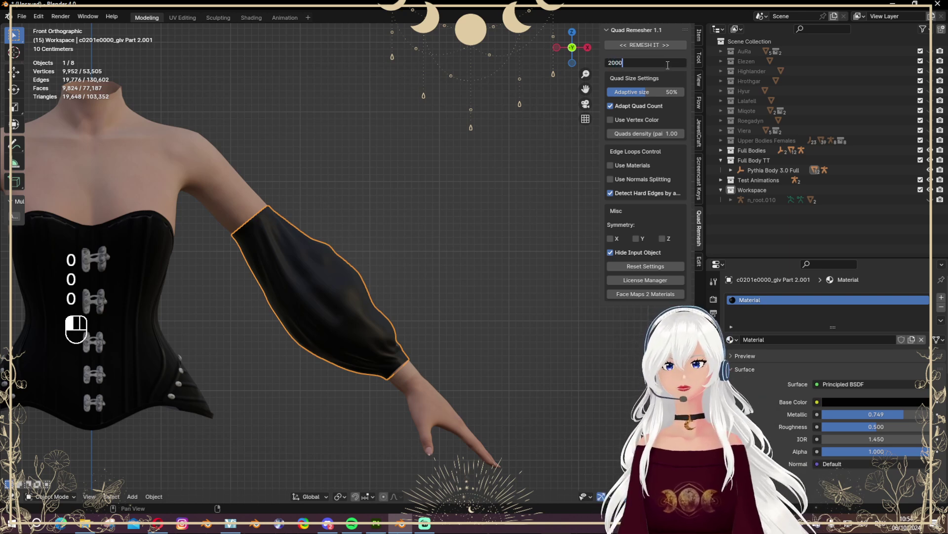
key("Return")
- Try to remesh the mirrored sleeves with Quad Remesher, inspect the resulting mesh, and undo the remesh
left_click(641, 46)
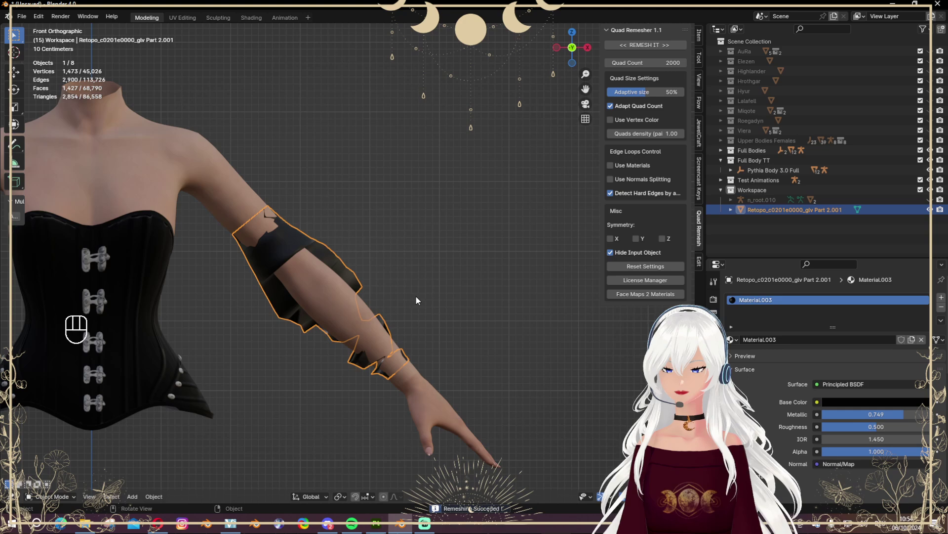
scroll(416, 295, "down", 4)
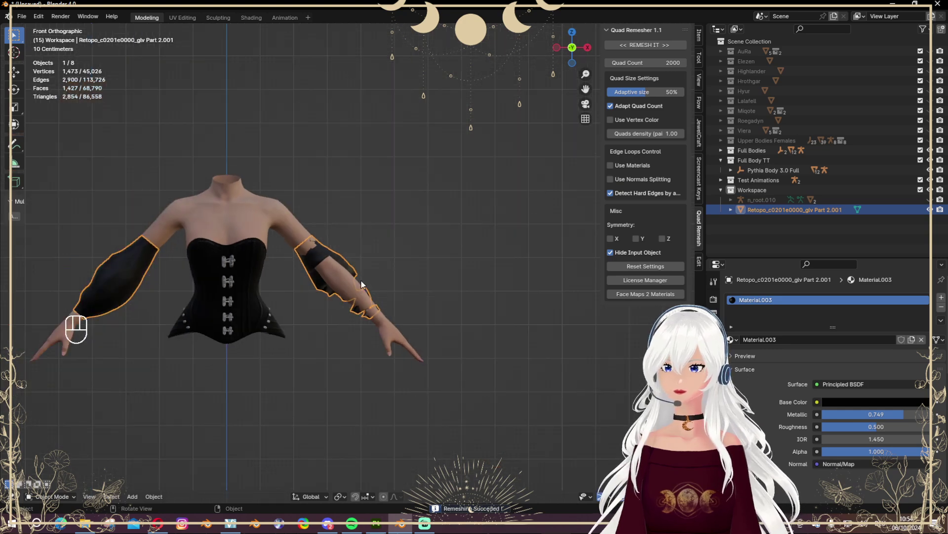
key("Tab")
scroll(341, 264, "up", 5)
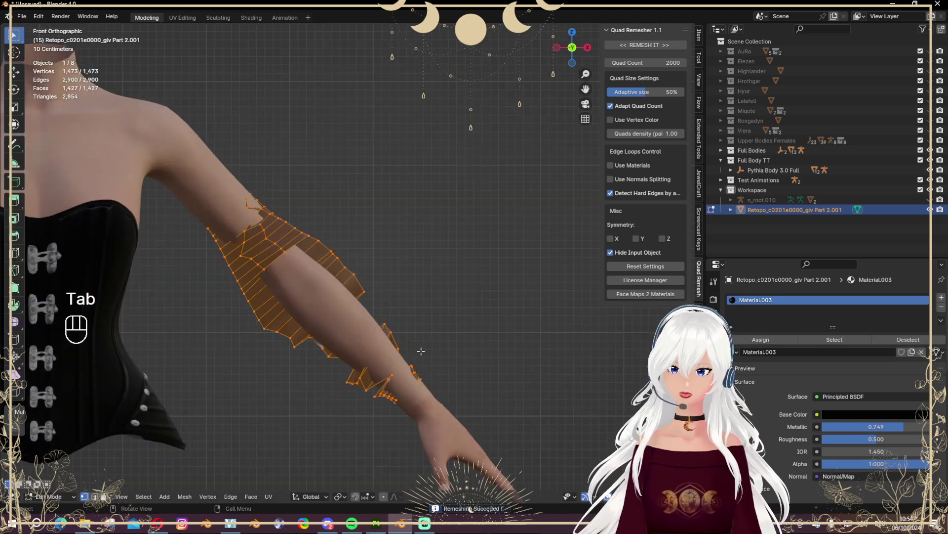
key("ctrl+z")
key("ctrl+z")
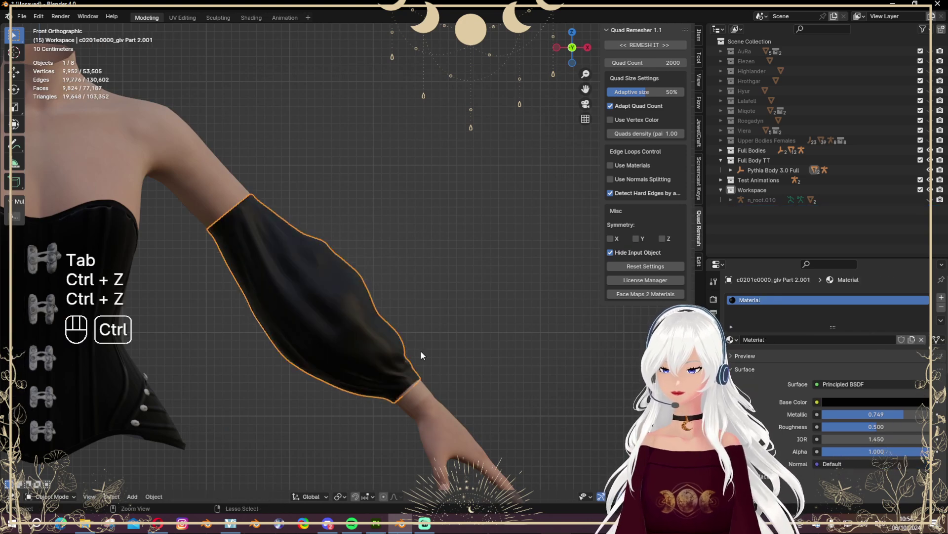
scroll(421, 356, "down", 5)
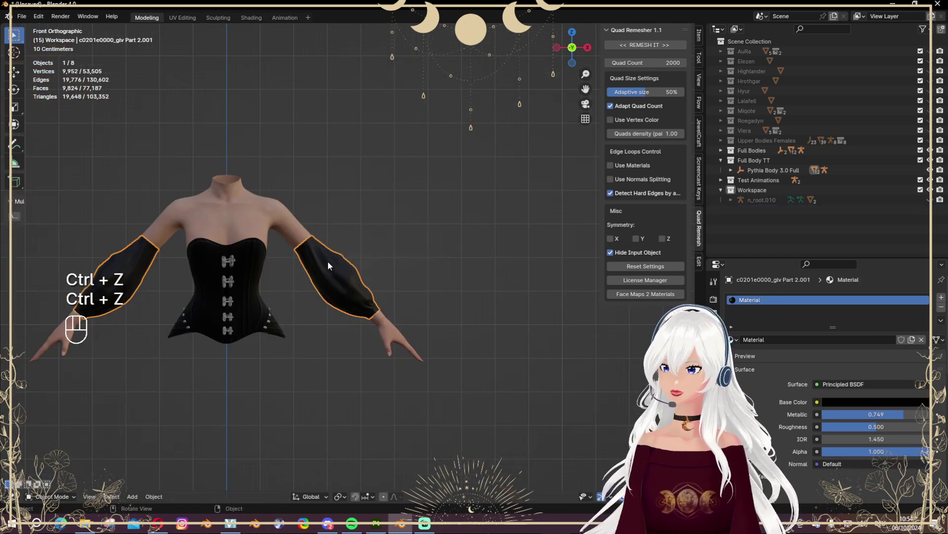
- Remove the Mirror modifier from the sleeve and return to Object Mode
key("Tab")
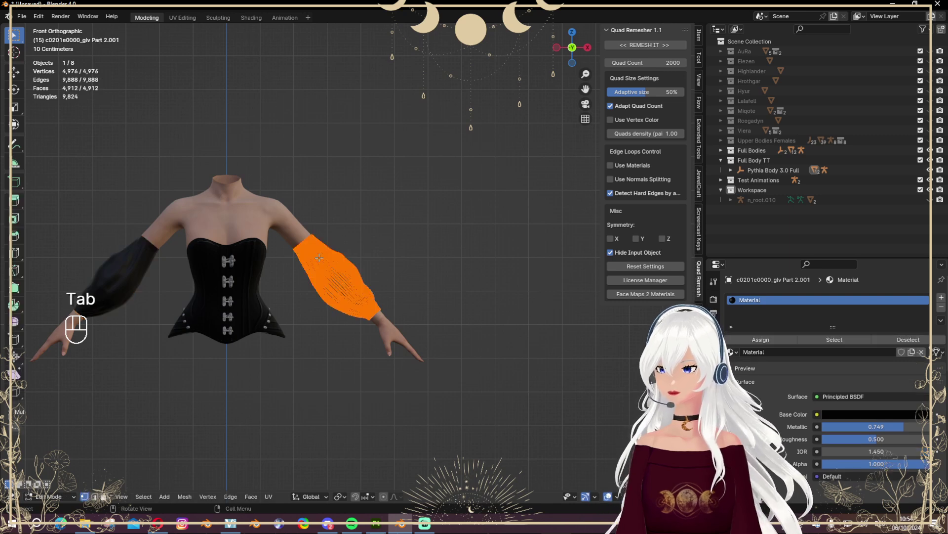
left_click(714, 395)
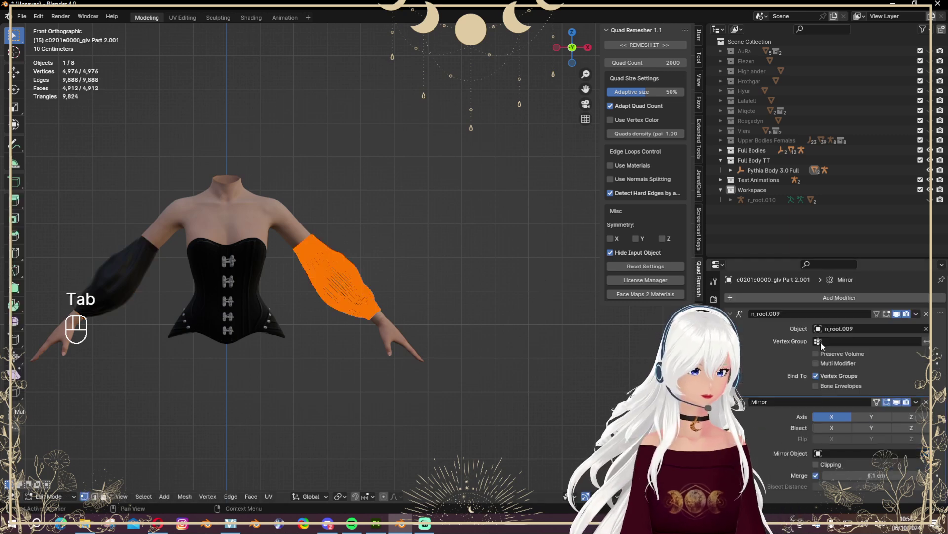
left_click(926, 402)
scroll(462, 268, "up", 5)
key("Tab")
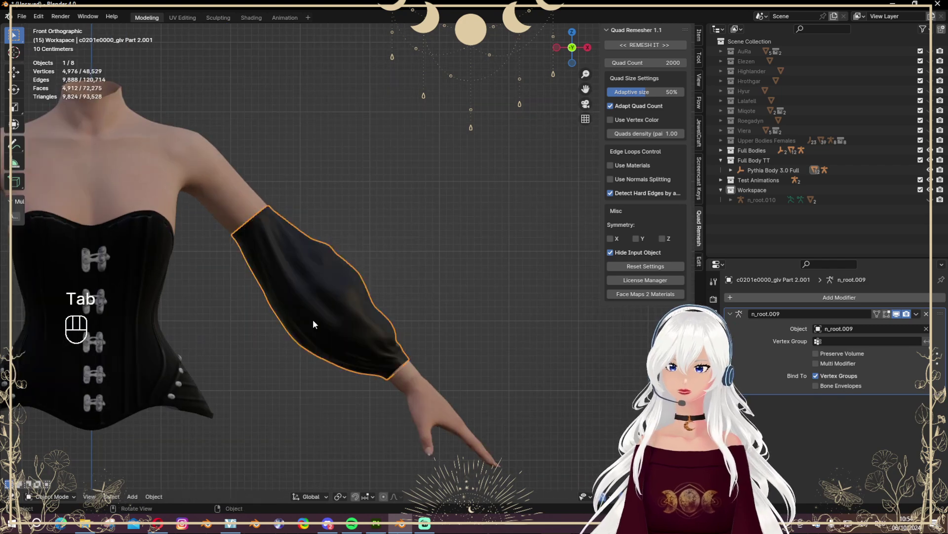
- Merge all the sleeve's vertices by distance and remesh the single sleeve with Quad Remesher
key("Tab")
key("a")
key("m")
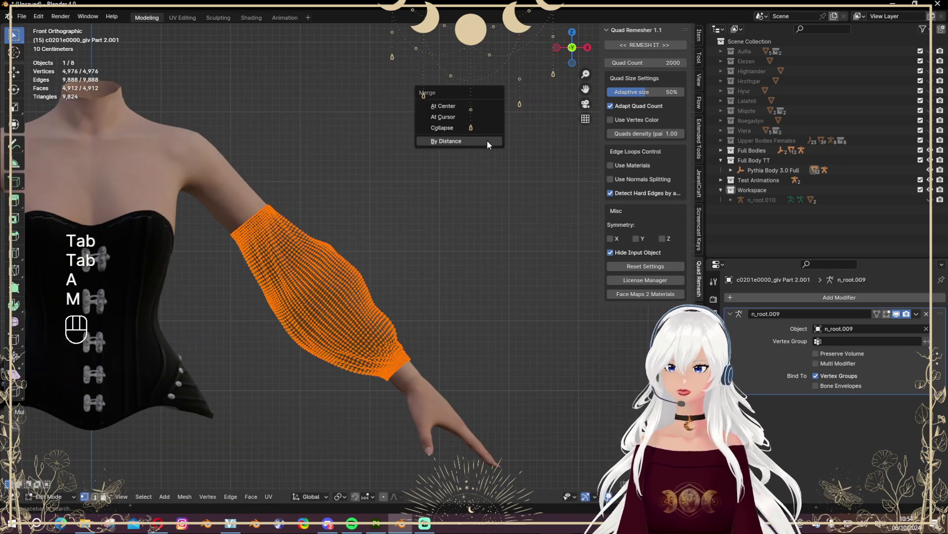
left_click(487, 141)
left_click(631, 45)
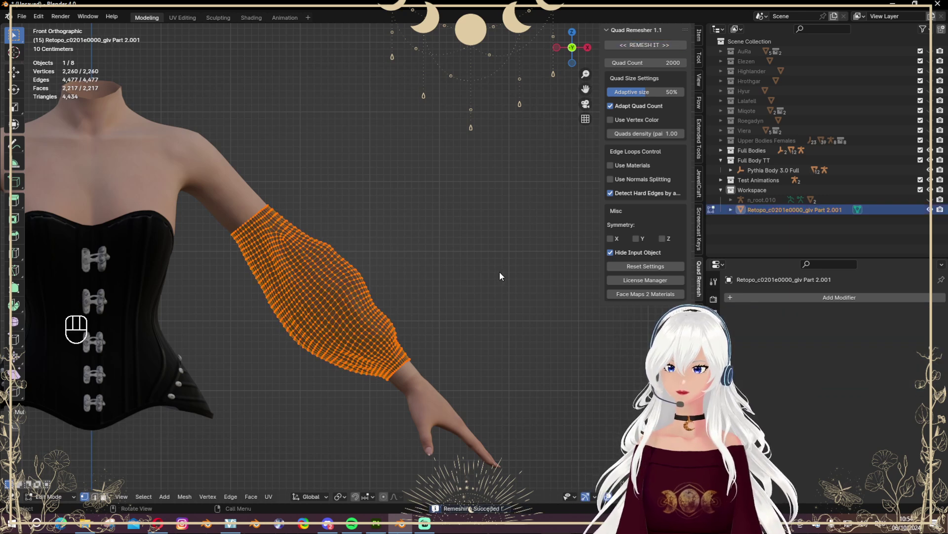
- Apply smooth shading to the remeshed sleeve in Object Mode
key("Tab")
middle_click_drag(500, 275, 248, 230)
left_click(283, 231)
right_click(277, 220)
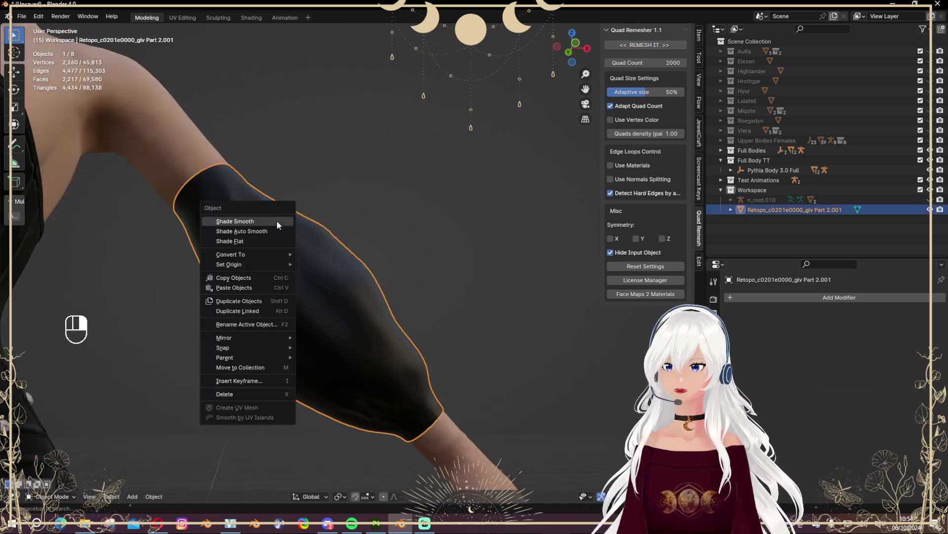
left_click(262, 221)
left_click(522, 313)
- Inspect the remeshed sleeve's topology and smooth surface, check it from the front, and deselect it
middle_click_drag(522, 313, 354, 263)
left_click(393, 312)
key("Tab")
key("Tab")
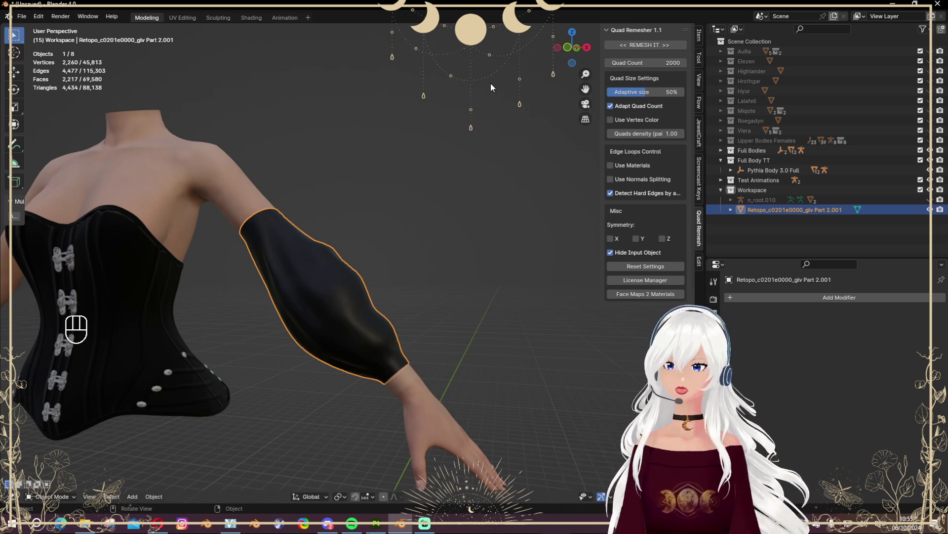
left_click(568, 47)
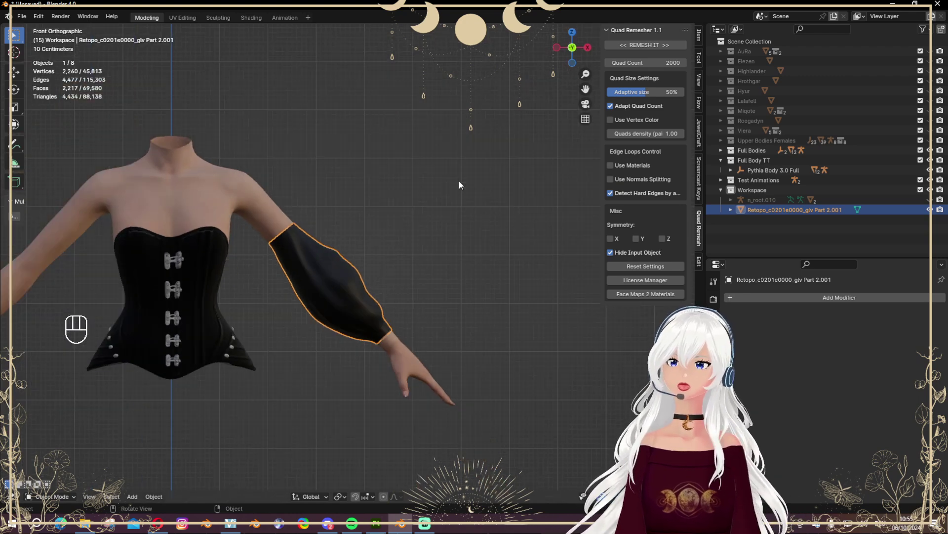
scroll(459, 181, "up", 2)
left_click(452, 244)
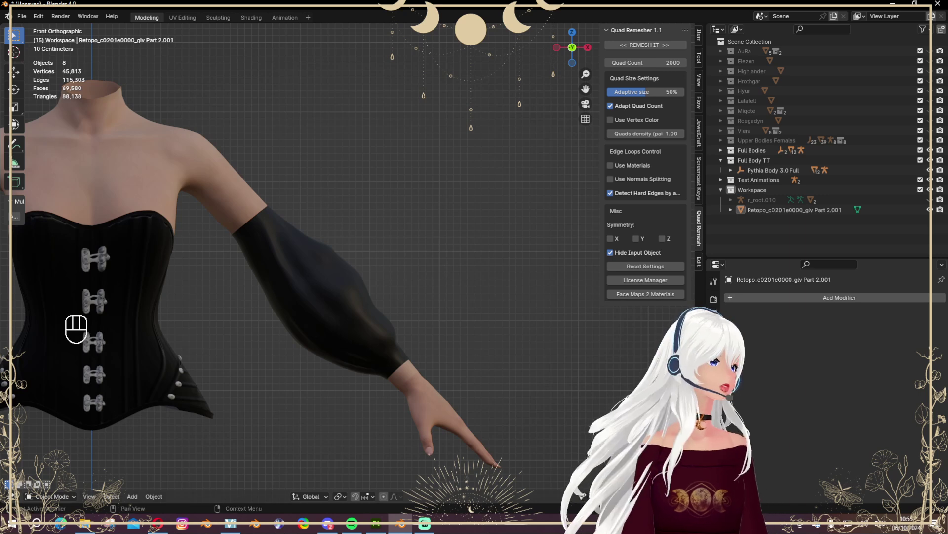